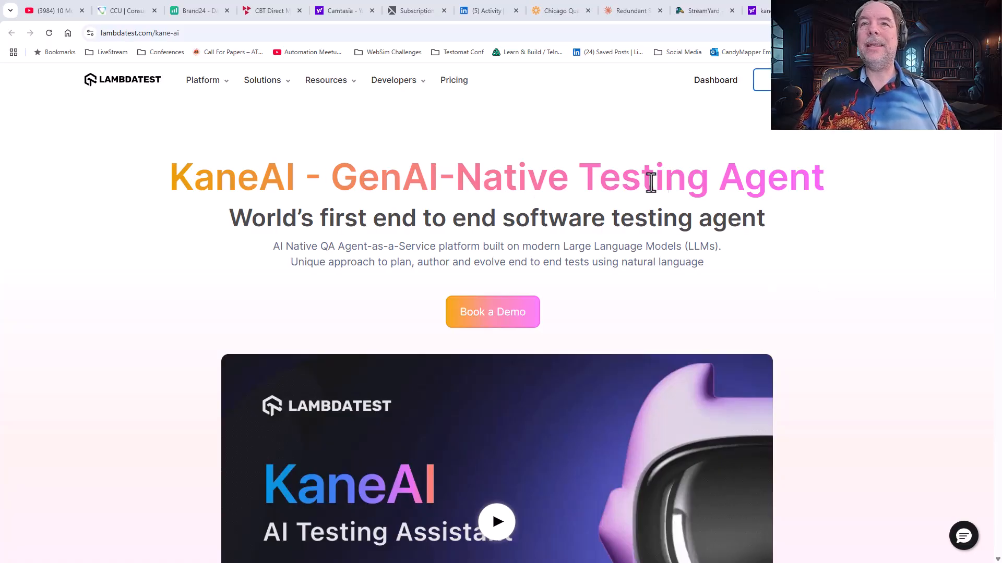
{"action": "left_click_drag", "start_coordinate": [368, 224], "coordinate": [781, 249]}
{"action": "scroll", "coordinate": [781, 249], "scroll_direction": "down", "scroll_amount": 3}
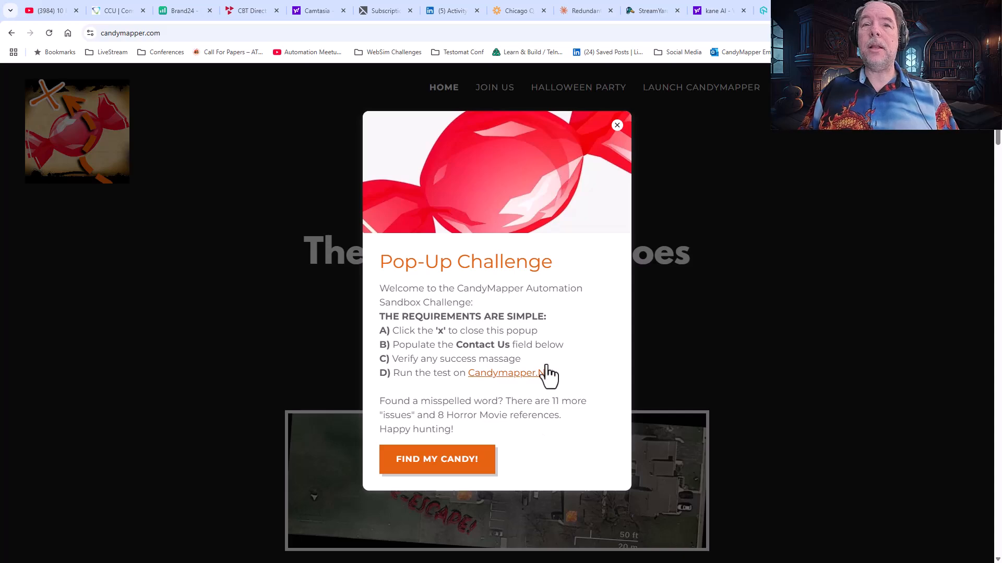
{"action": "left_click", "coordinate": [184, 33]}
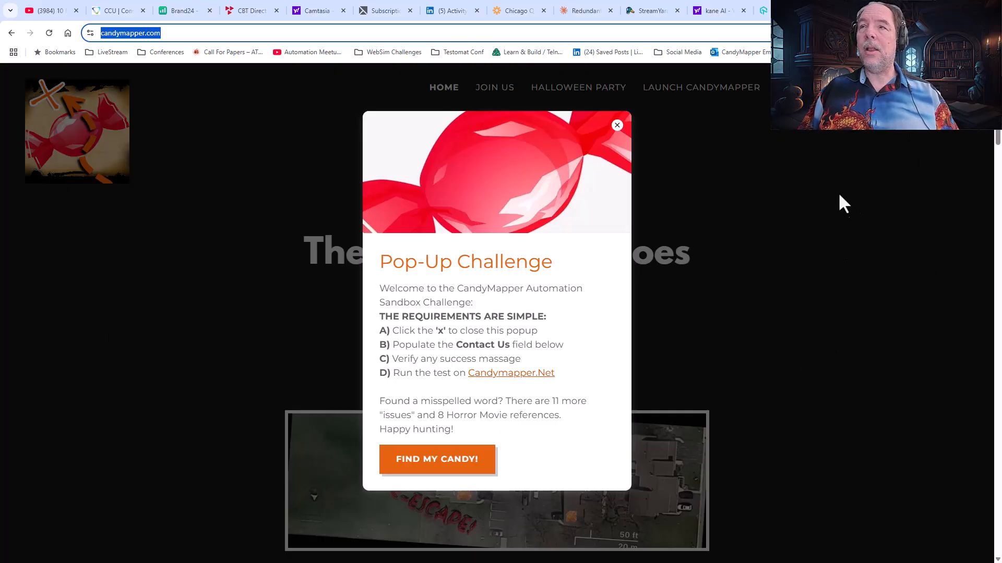
{"action": "left_click", "coordinate": [887, 200]}
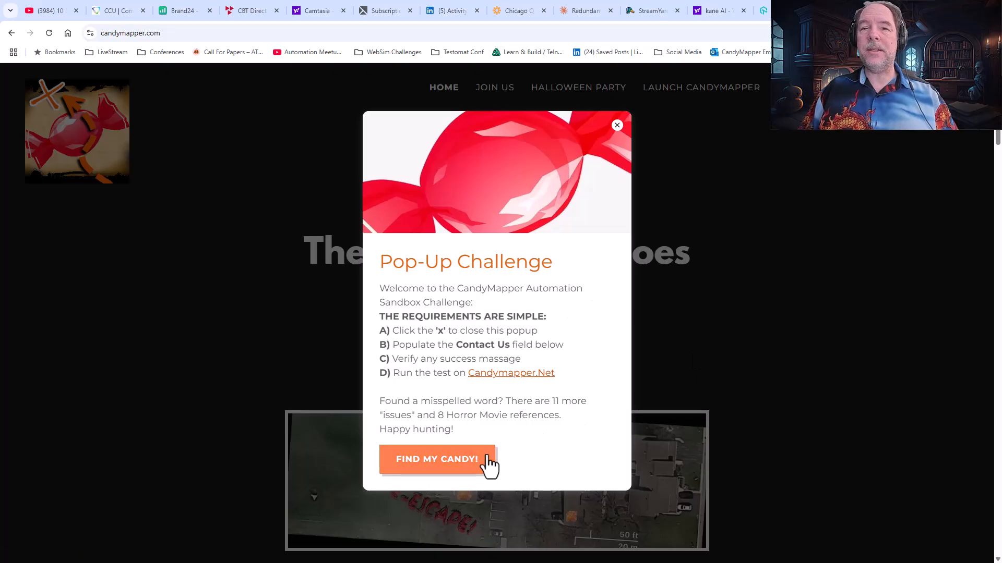
Step: Close the CandyMapper pop-up and submit the Contact Us form with only the first name filled in, highlighting the validation message
{"action": "left_click", "coordinate": [616, 126]}
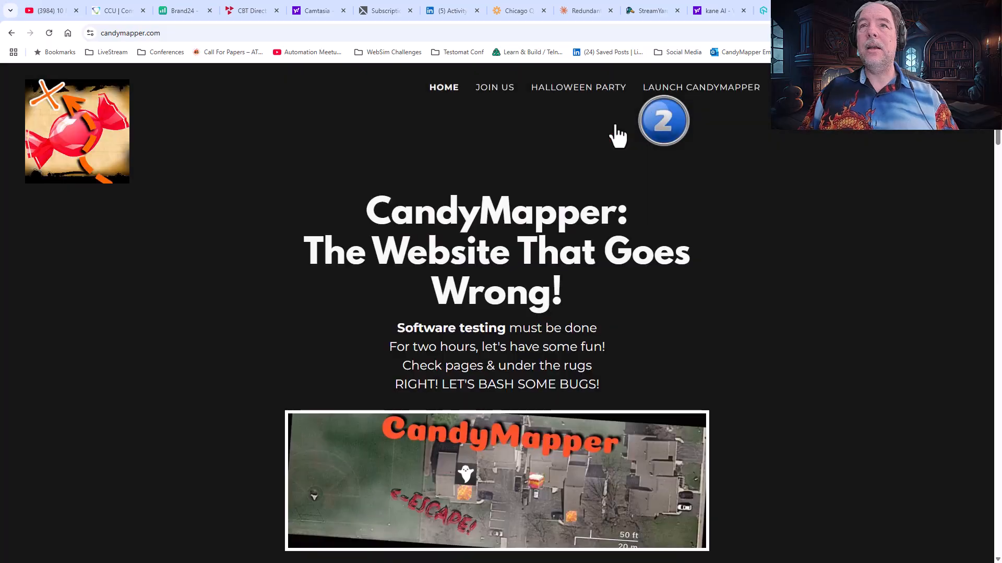
{"action": "scroll", "coordinate": [749, 308], "scroll_direction": "down", "scroll_amount": 10}
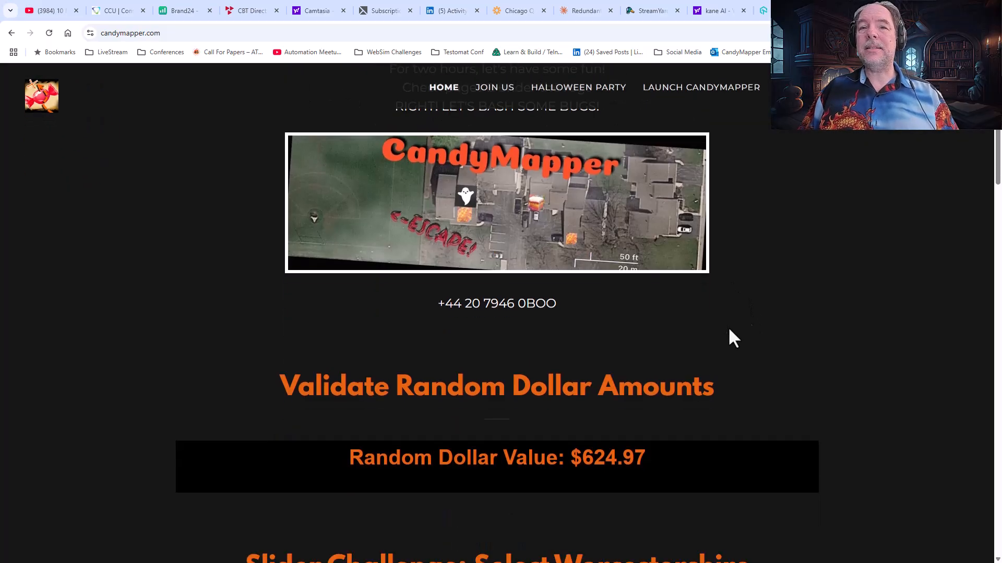
{"action": "scroll", "coordinate": [718, 332], "scroll_direction": "down", "scroll_amount": 14}
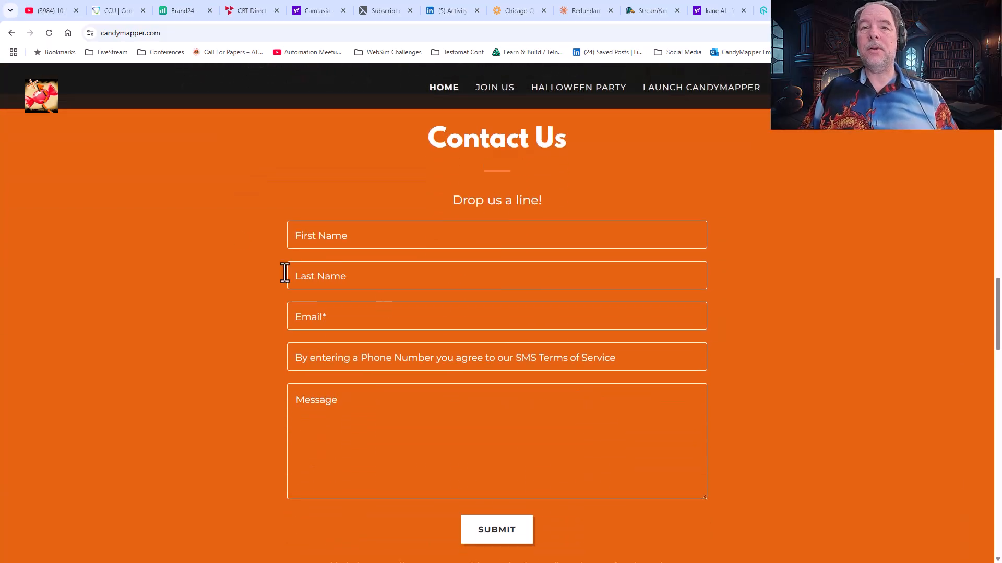
{"action": "left_click", "coordinate": [338, 234]}
{"action": "type", "text": "Paul"}
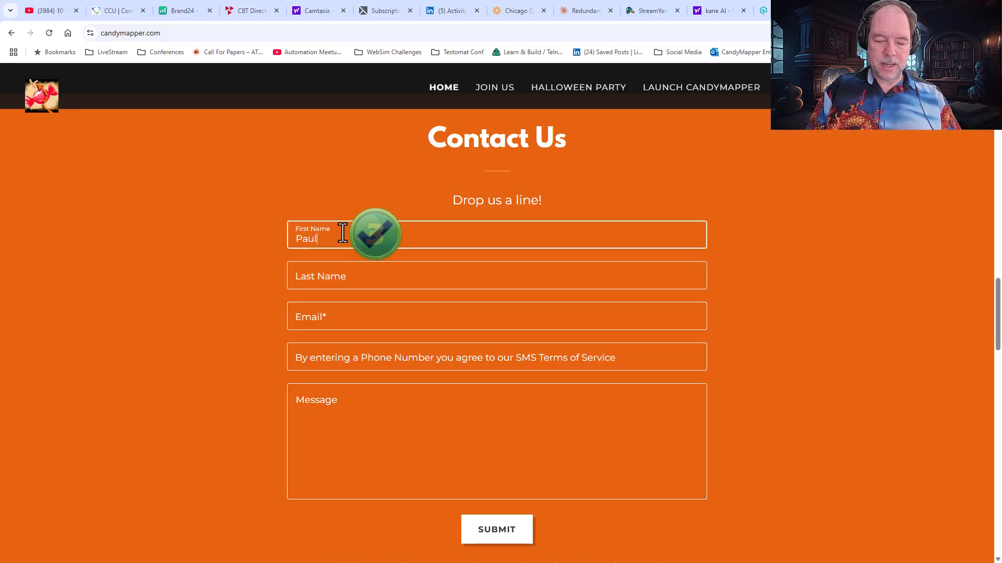
{"action": "left_click", "coordinate": [493, 529]}
{"action": "left_click_drag", "start_coordinate": [448, 337], "coordinate": [249, 346]}
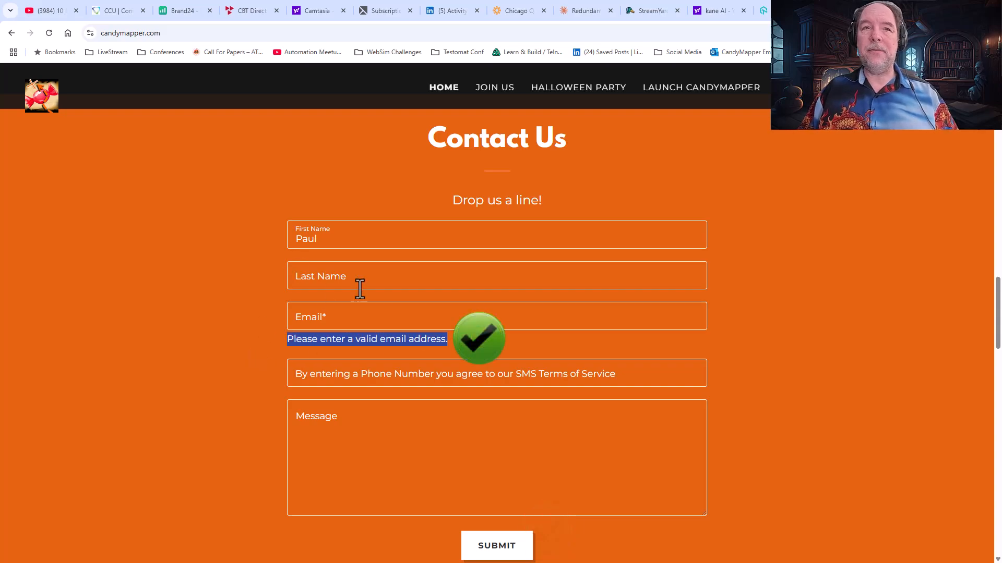
Step: Fill in the e-mail address in the Contact Us form, submit it and highlight the response-time sentence of the reply
{"action": "left_click", "coordinate": [308, 317]}
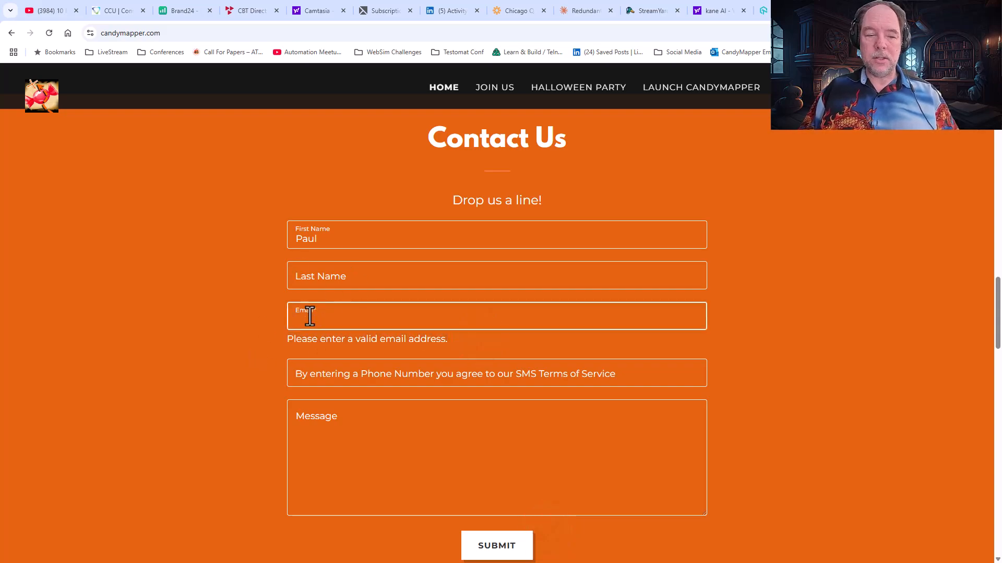
{"action": "type", "text": "me@me.com"}
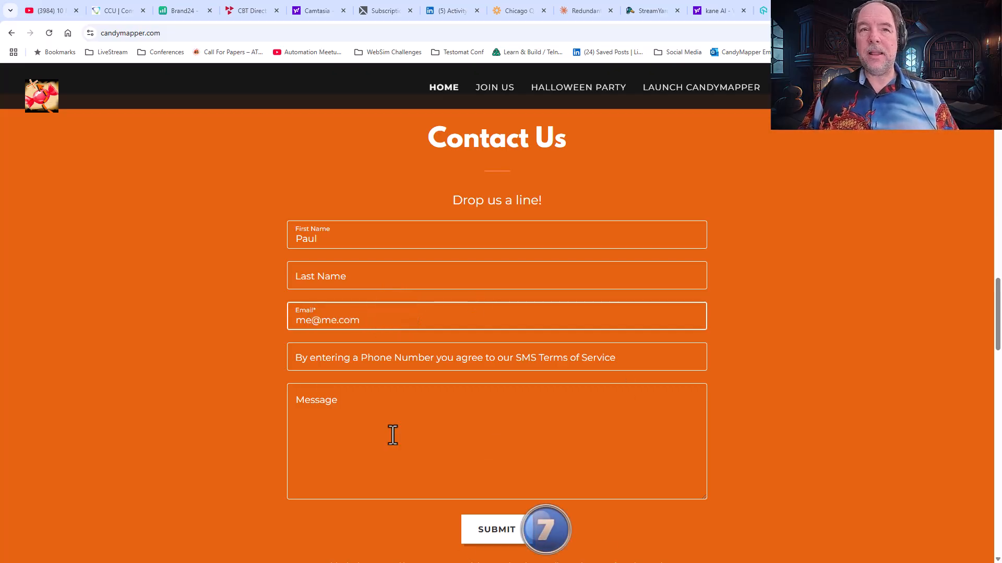
{"action": "left_click", "coordinate": [500, 534]}
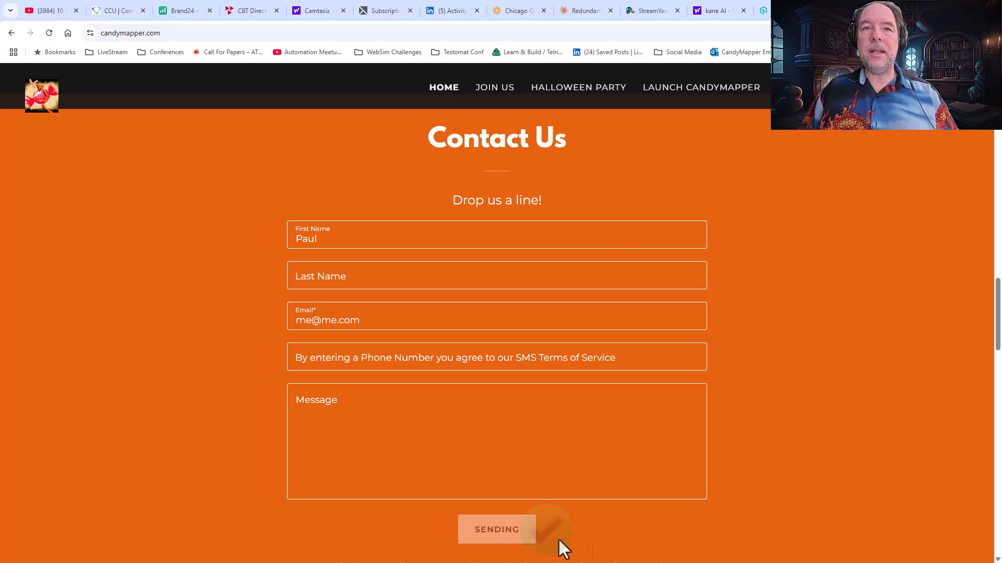
{"action": "left_click_drag", "start_coordinate": [680, 264], "coordinate": [468, 271]}
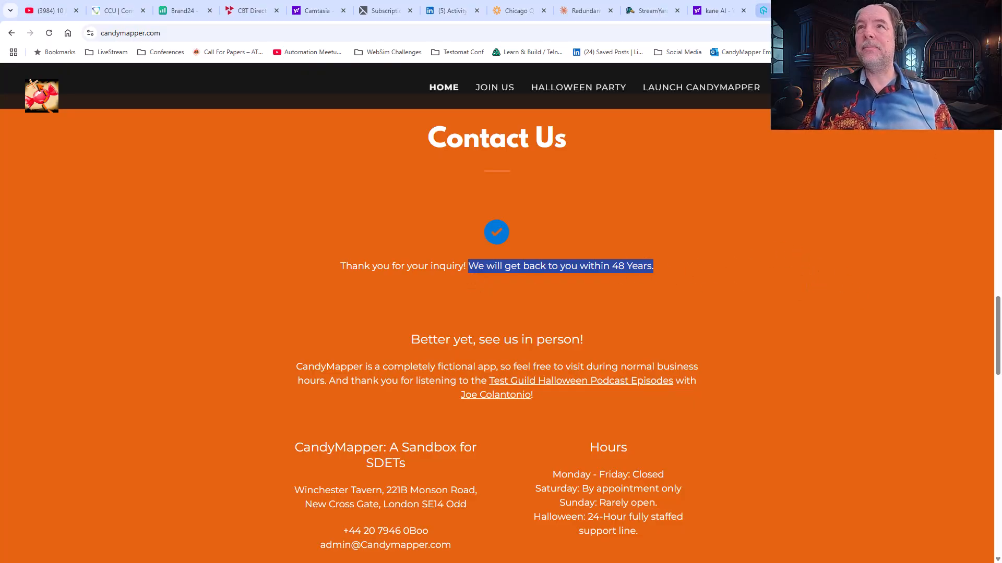
Step: Switch to LambdaTest and open the KaneAI Agent page
{"action": "left_click", "coordinate": [790, 10]}
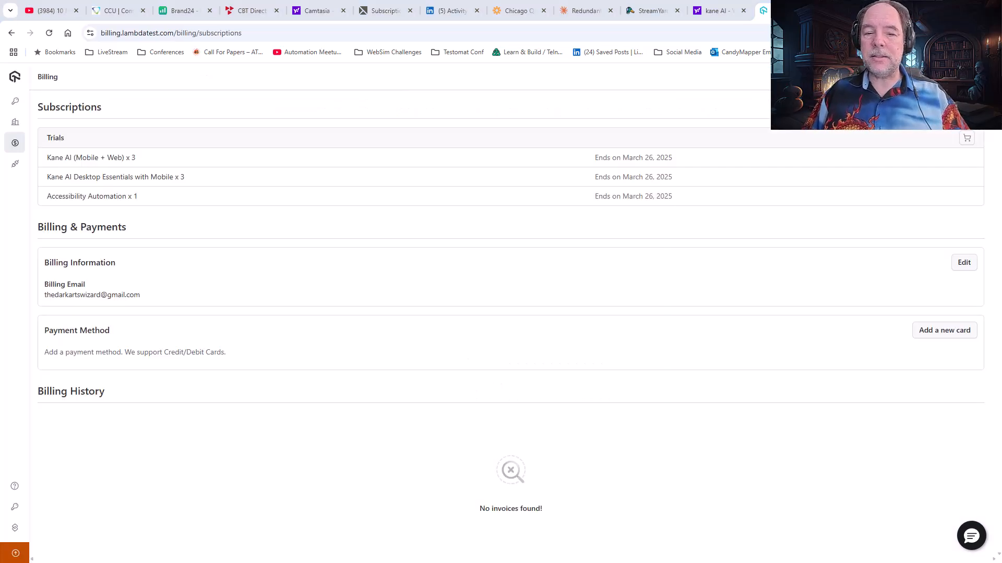
{"action": "left_click", "coordinate": [926, 76]}
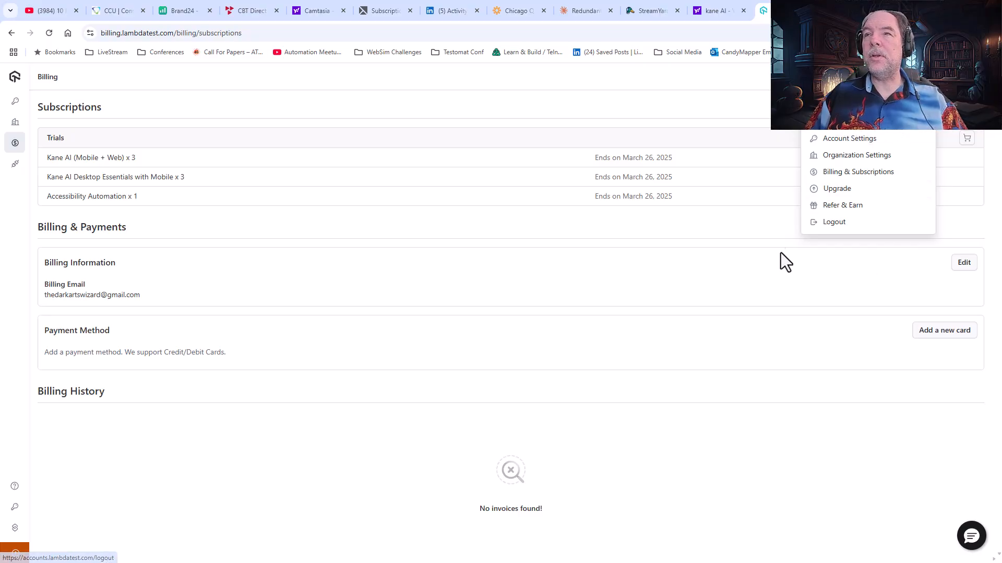
{"action": "mouse_move", "coordinate": [15, 130]}
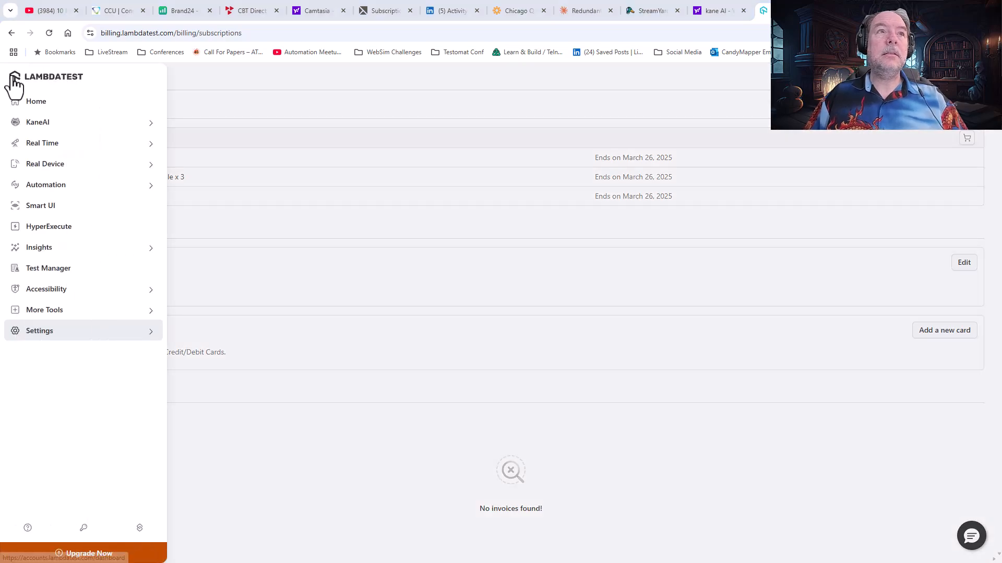
{"action": "left_click", "coordinate": [53, 129]}
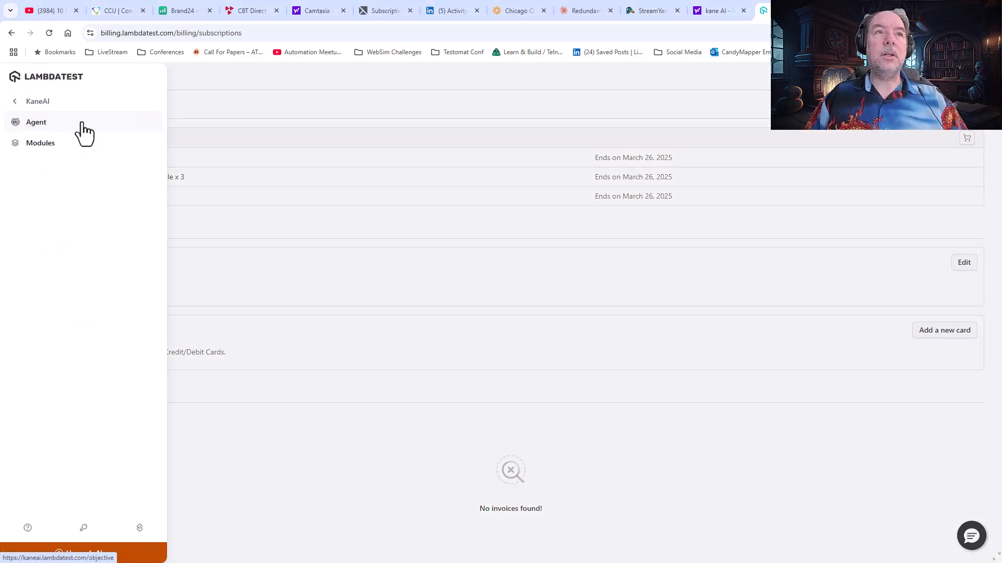
{"action": "left_click", "coordinate": [42, 125]}
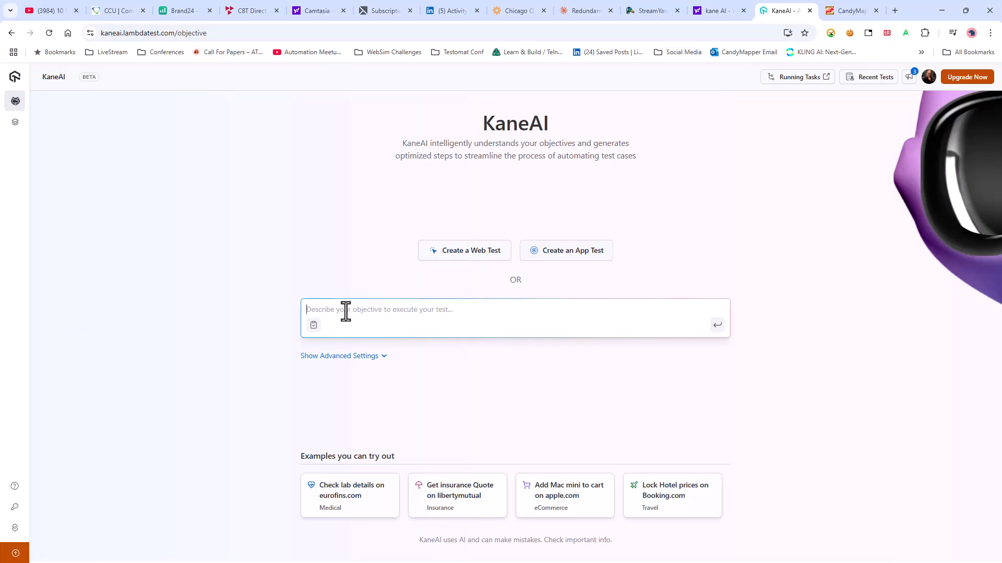
Step: Paste the CandyMapper contact form test instructions into the KaneAI objective and review them line by line
{"action": "key", "text": "ctrl+v"}
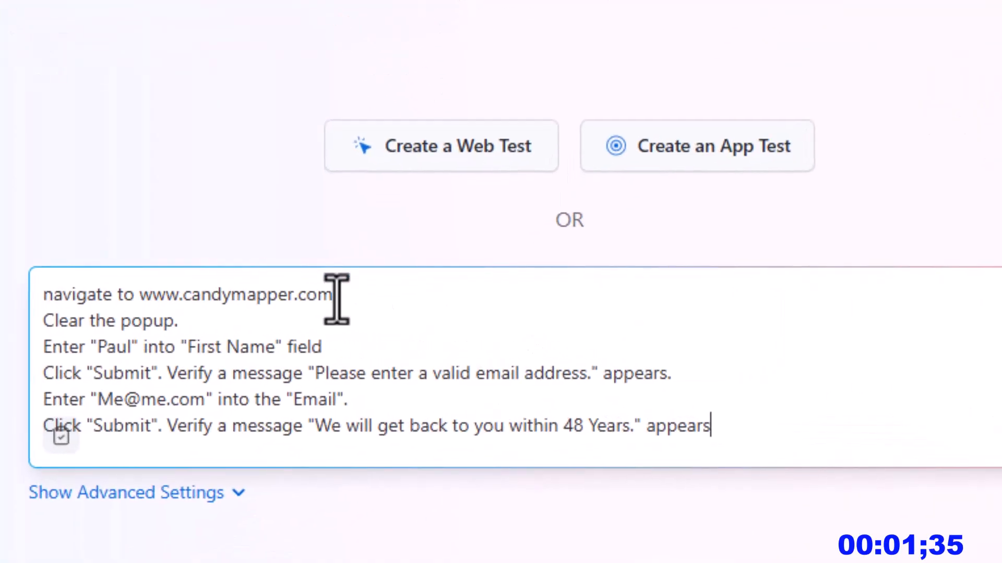
{"action": "left_click_drag", "start_coordinate": [337, 296], "coordinate": [76, 296]}
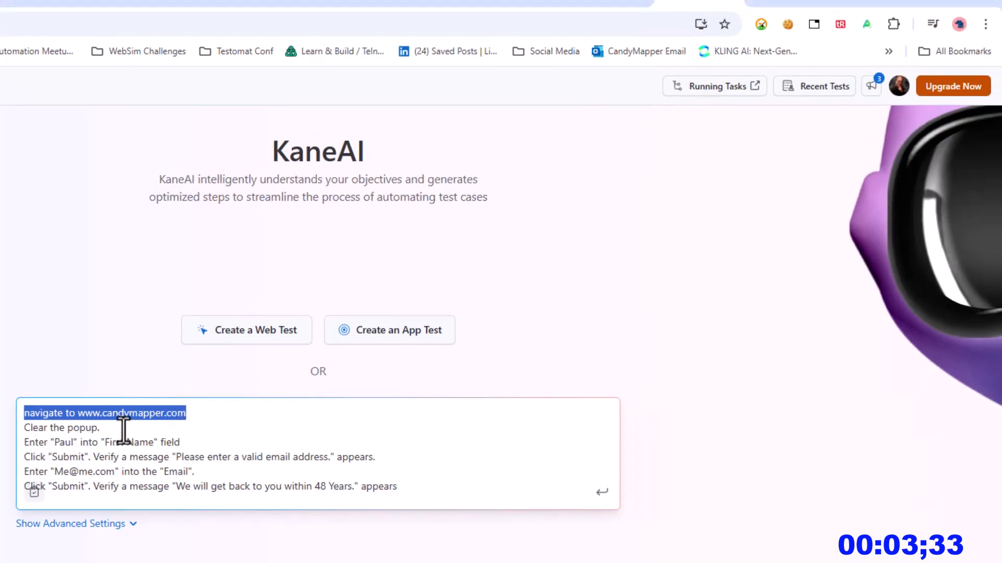
{"action": "left_click", "coordinate": [124, 429]}
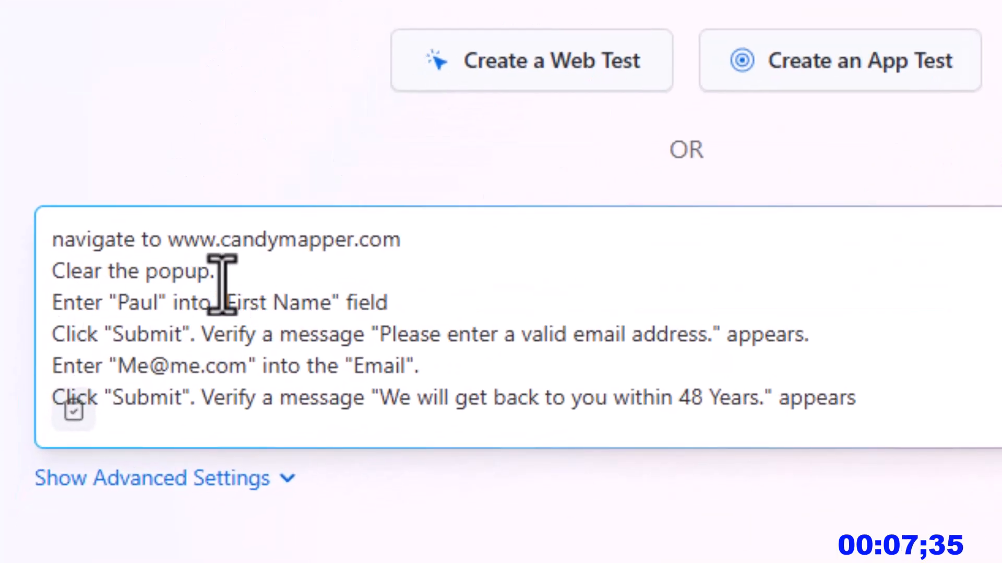
{"action": "left_click_drag", "start_coordinate": [221, 278], "coordinate": [9, 265]}
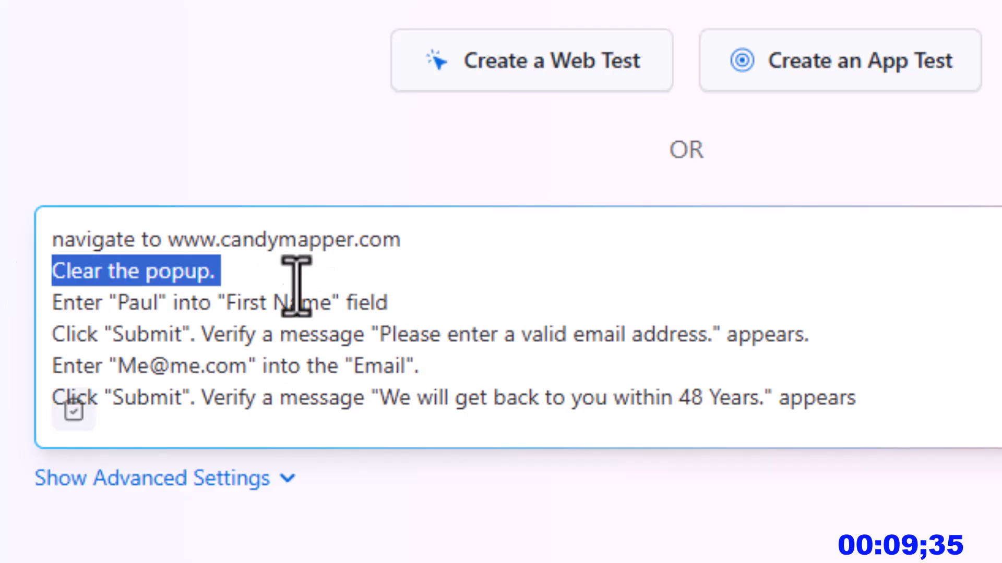
{"action": "left_click", "coordinate": [295, 279]}
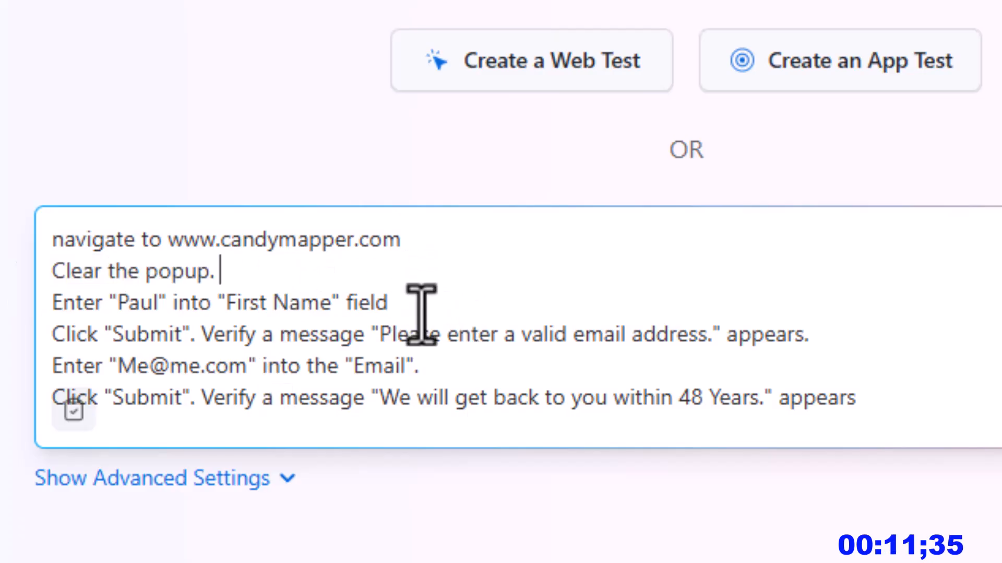
{"action": "left_click", "coordinate": [422, 313]}
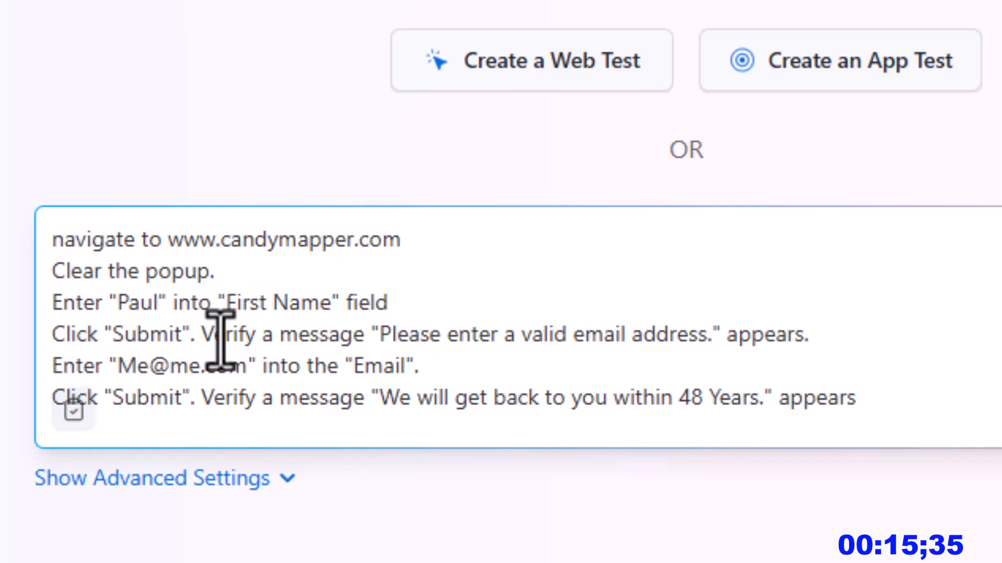
{"action": "left_click_drag", "start_coordinate": [214, 339], "coordinate": [852, 351]}
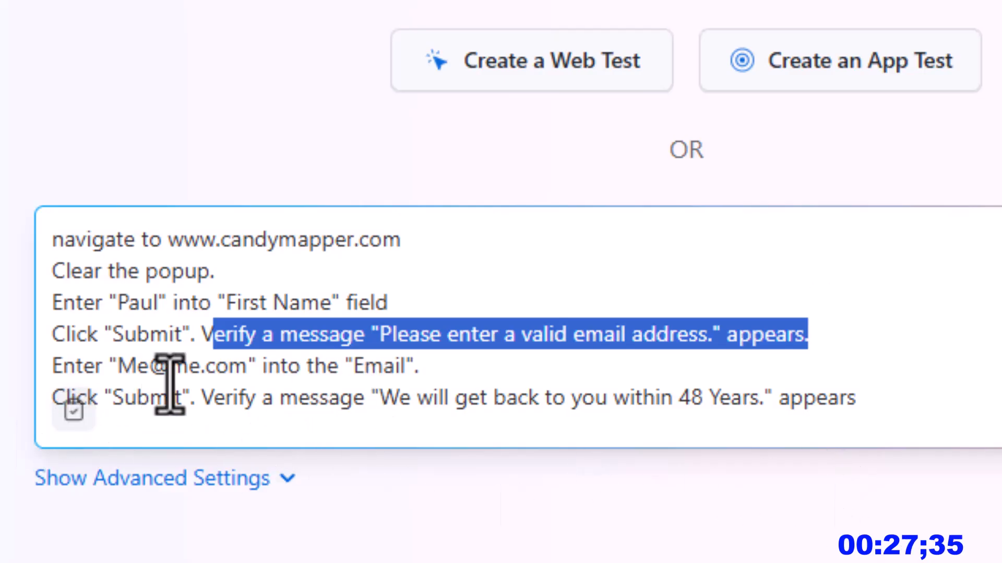
{"action": "left_click_drag", "start_coordinate": [170, 365], "coordinate": [384, 365]}
{"action": "left_click_drag", "start_coordinate": [203, 399], "coordinate": [987, 390]}
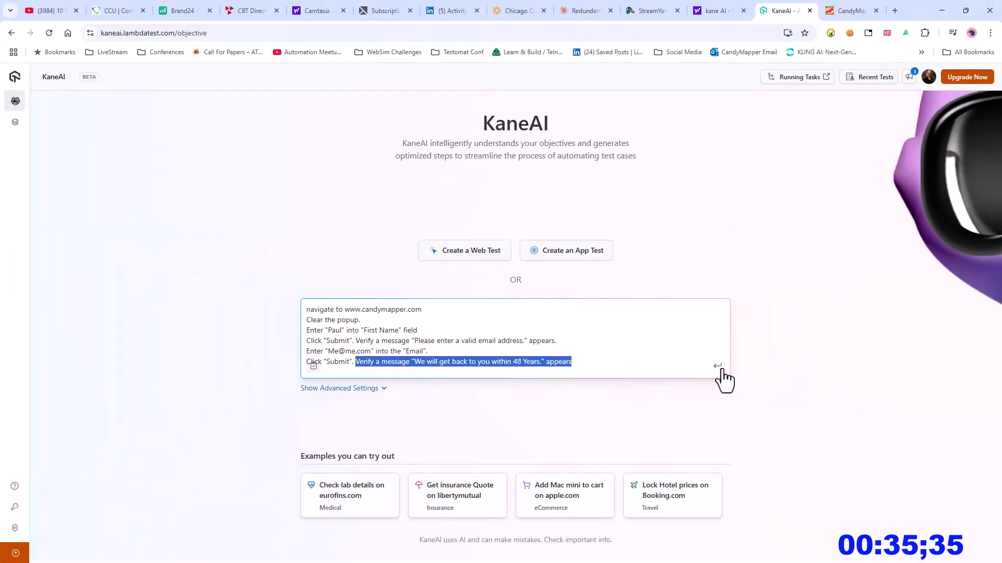
{"action": "left_click", "coordinate": [469, 251]}
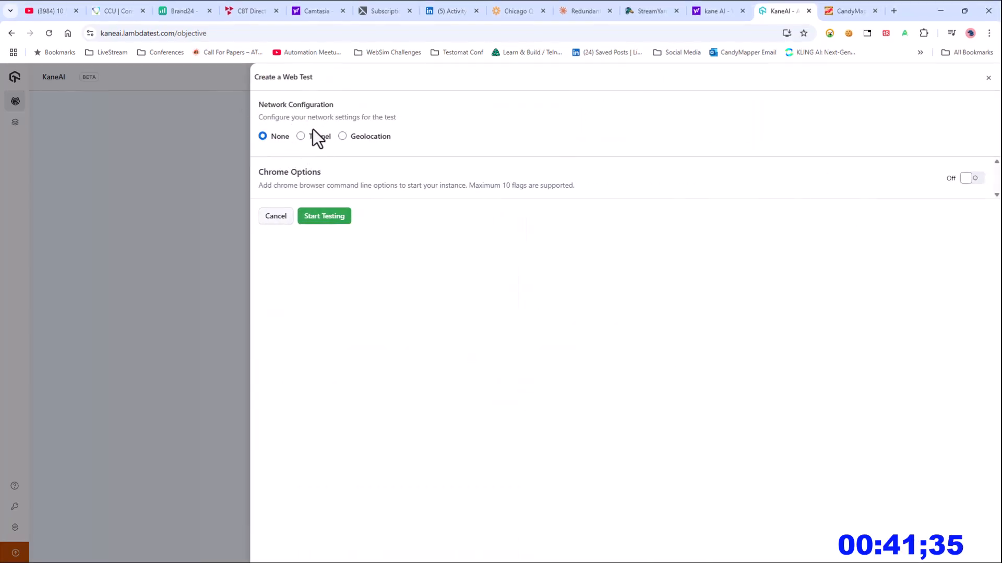
{"action": "left_click", "coordinate": [323, 218]}
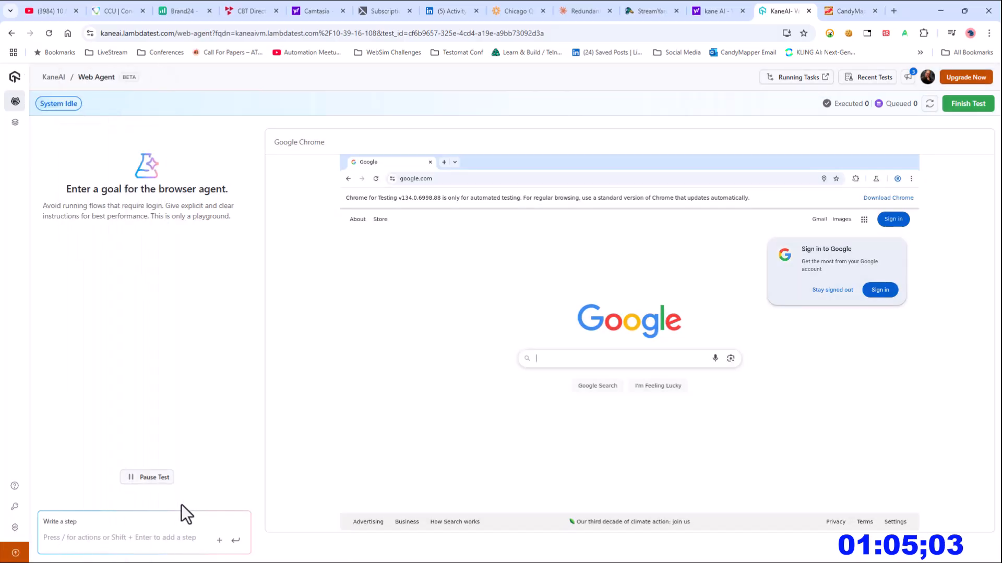
{"action": "left_click", "coordinate": [79, 539]}
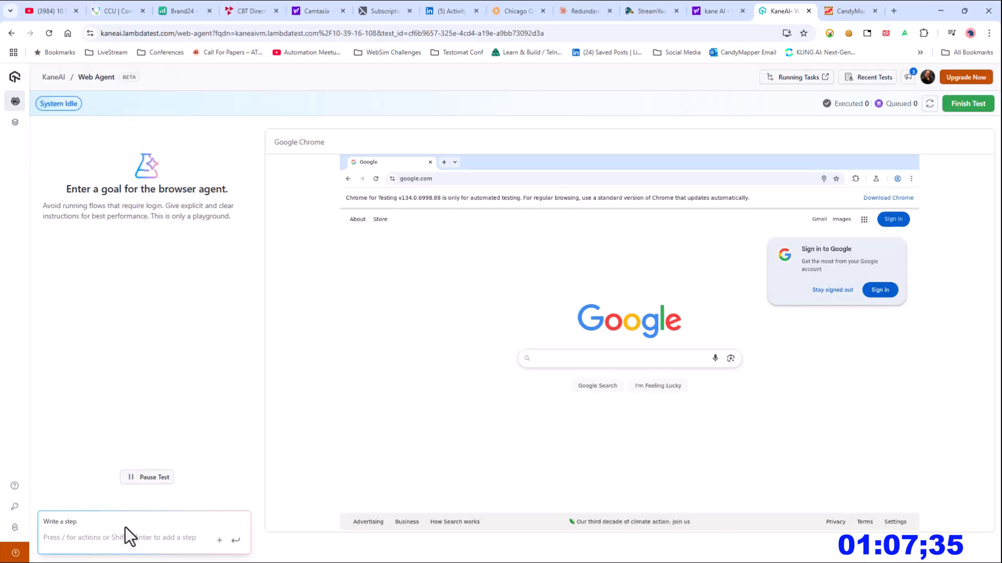
{"action": "type", "text": "Goi"}
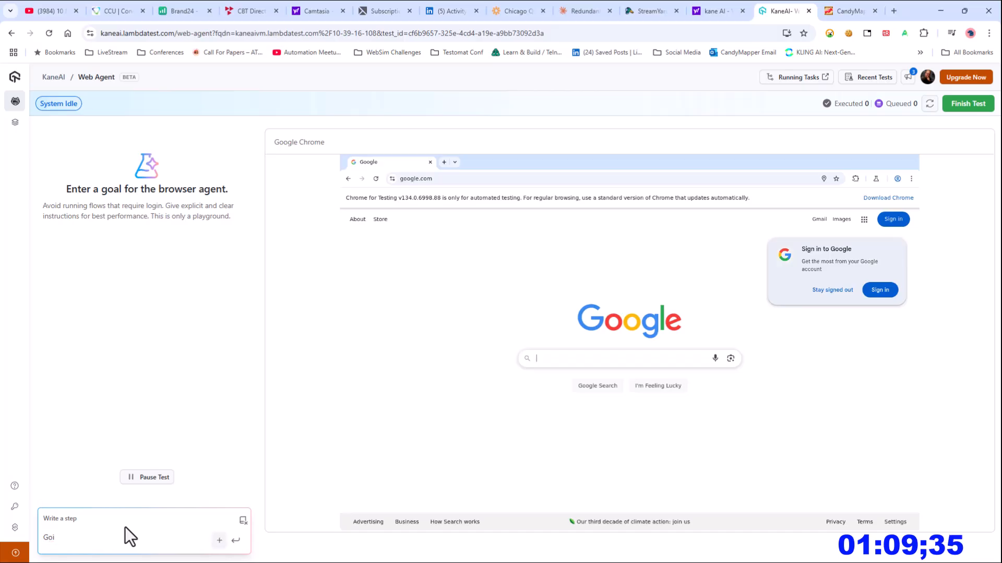
{"action": "key", "text": "BackSpace"}
{"action": "type", "text": "to "}
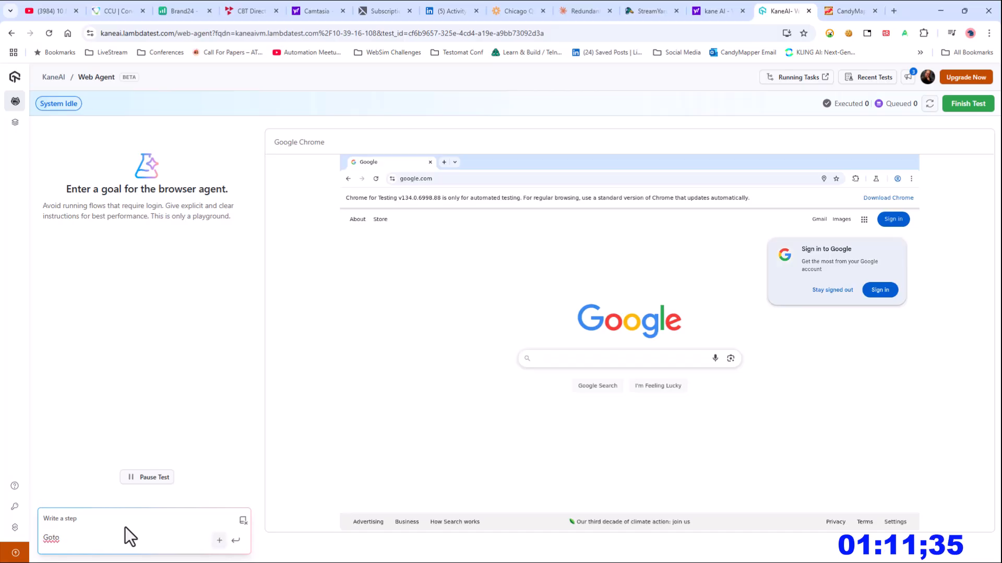
{"action": "type", "text": "www.cand"}
{"action": "right_click", "coordinate": [347, 476]}
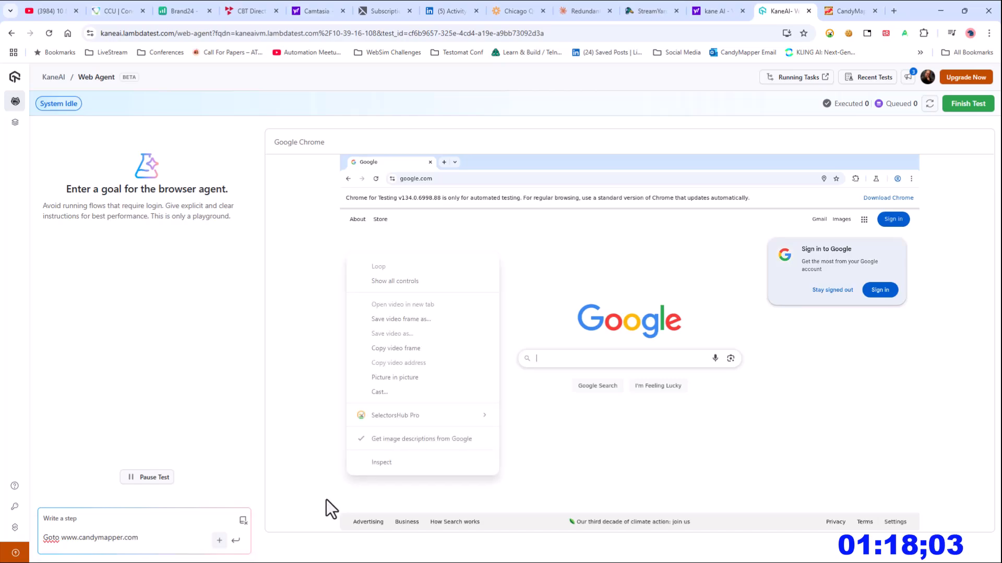
{"action": "left_click", "coordinate": [285, 420]}
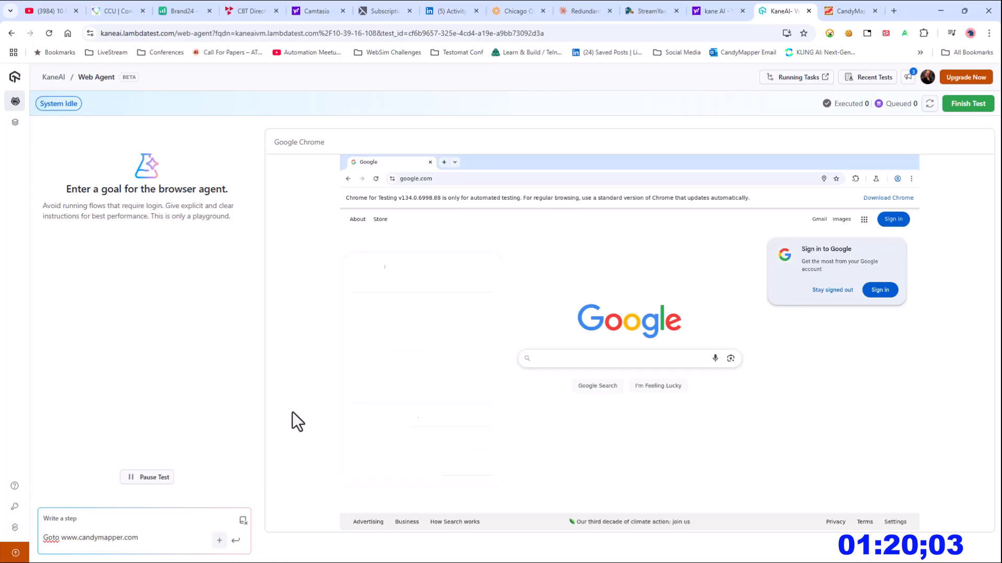
{"action": "left_click", "coordinate": [237, 546]}
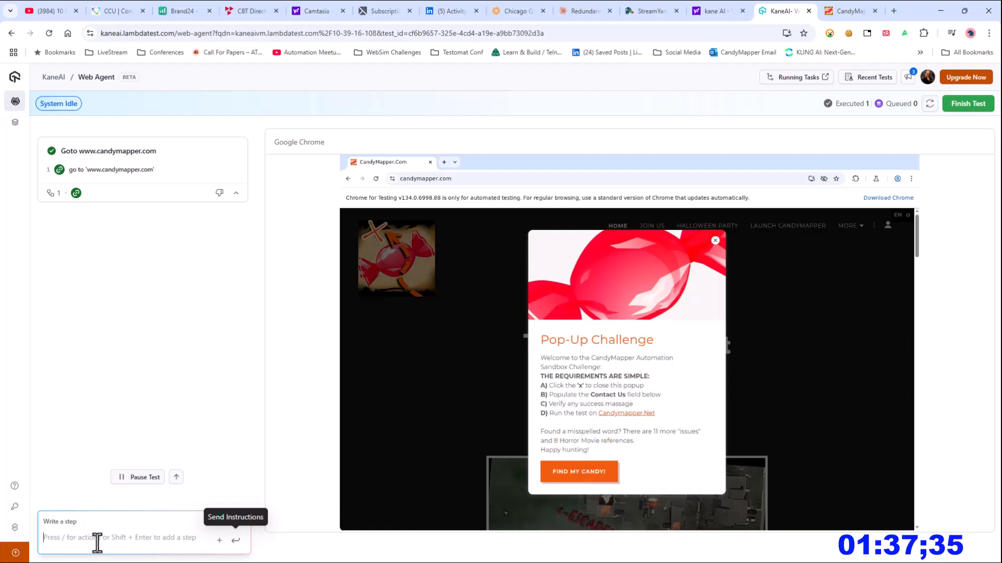
{"action": "key", "text": "super+v"}
{"action": "key", "text": "Return"}
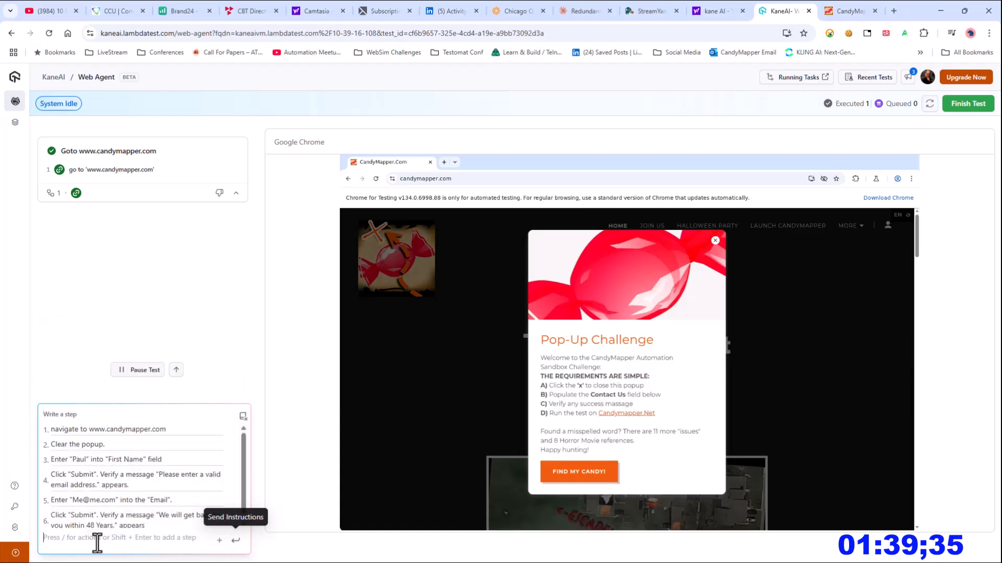
{"action": "left_click_drag", "start_coordinate": [174, 428], "coordinate": [0, 425]}
{"action": "left_click_drag", "start_coordinate": [224, 430], "coordinate": [39, 423]}
{"action": "key", "text": "BackSpace"}
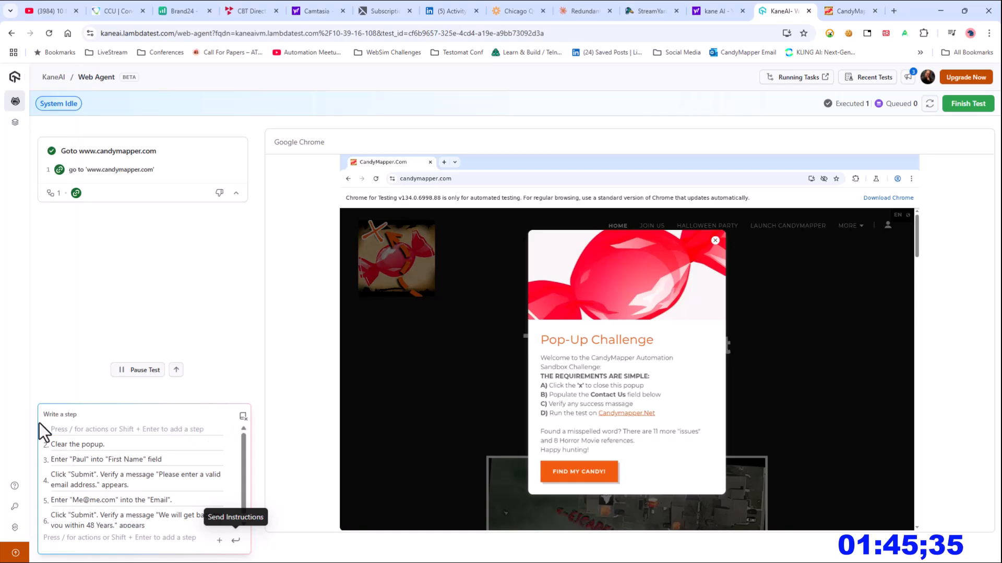
Step: Remove the emptied first step and send the remaining instructions, beginning with "Clear the popup.", to the agent
{"action": "key", "text": "BackSpace"}
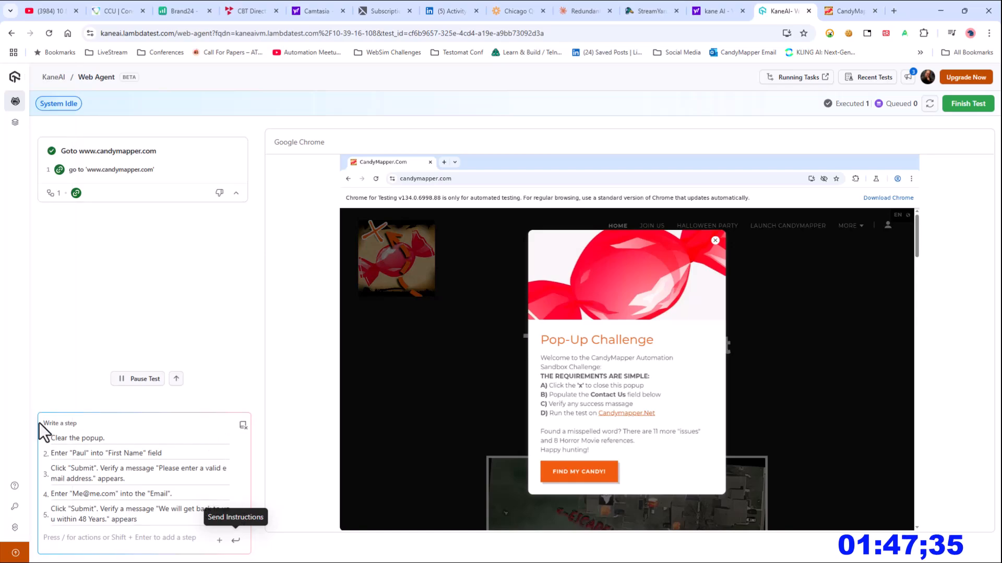
{"action": "left_click", "coordinate": [235, 541]}
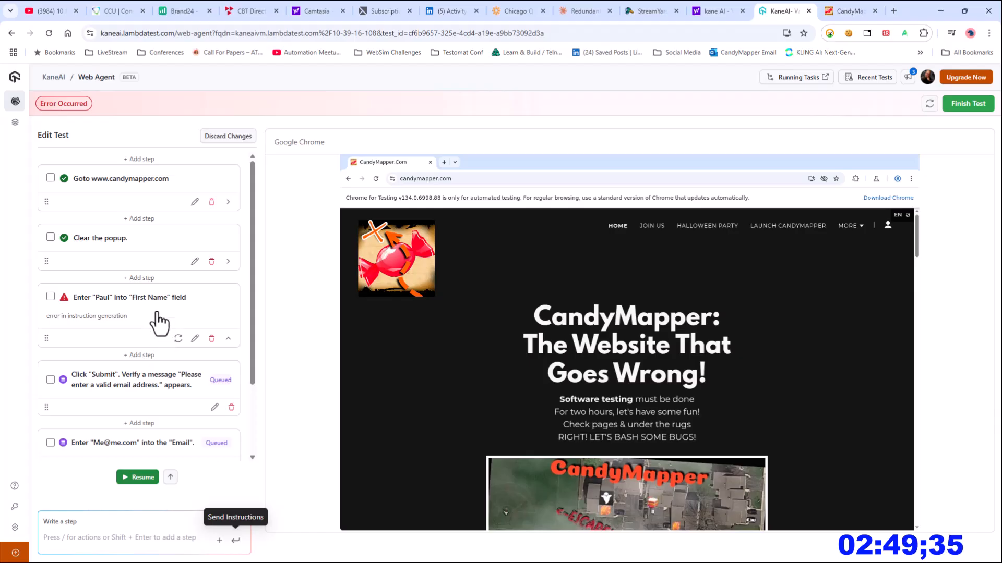
Step: Write the instruction 'Scroll down until "First Name" field is visible' as a new step and send it to the agent
{"action": "left_click", "coordinate": [140, 278]}
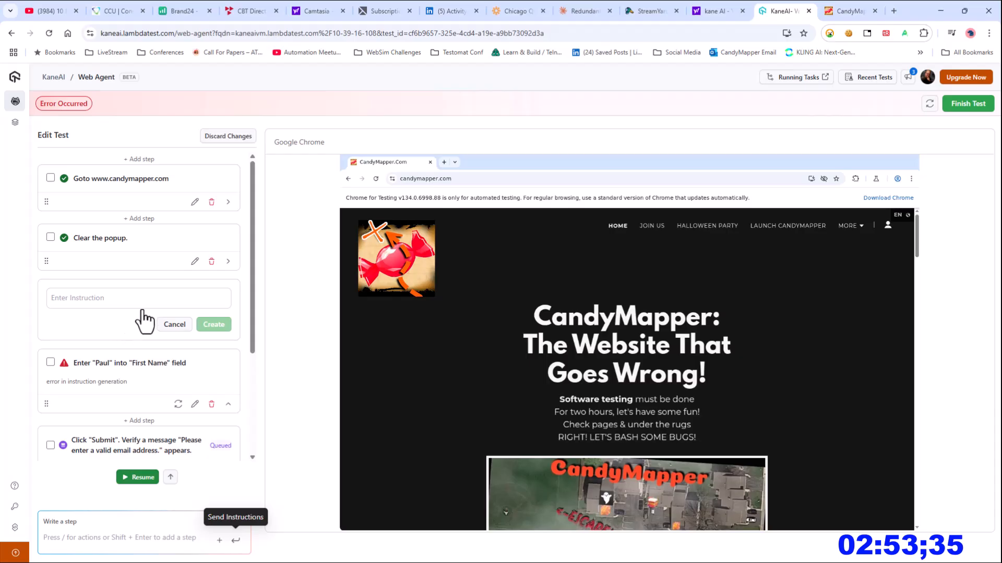
{"action": "scroll", "coordinate": [144, 321], "scroll_direction": "down", "scroll_amount": 3}
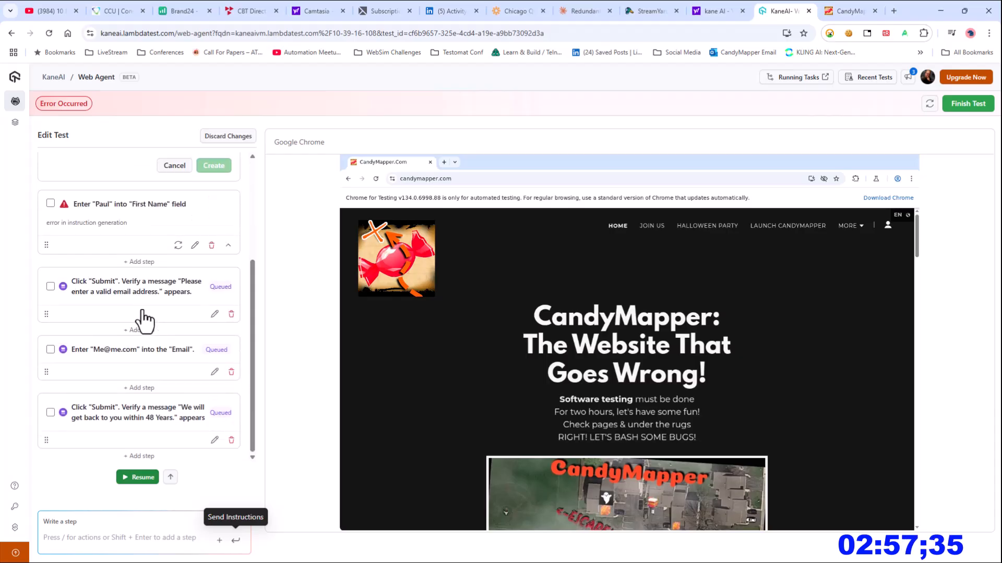
{"action": "left_click", "coordinate": [73, 541]}
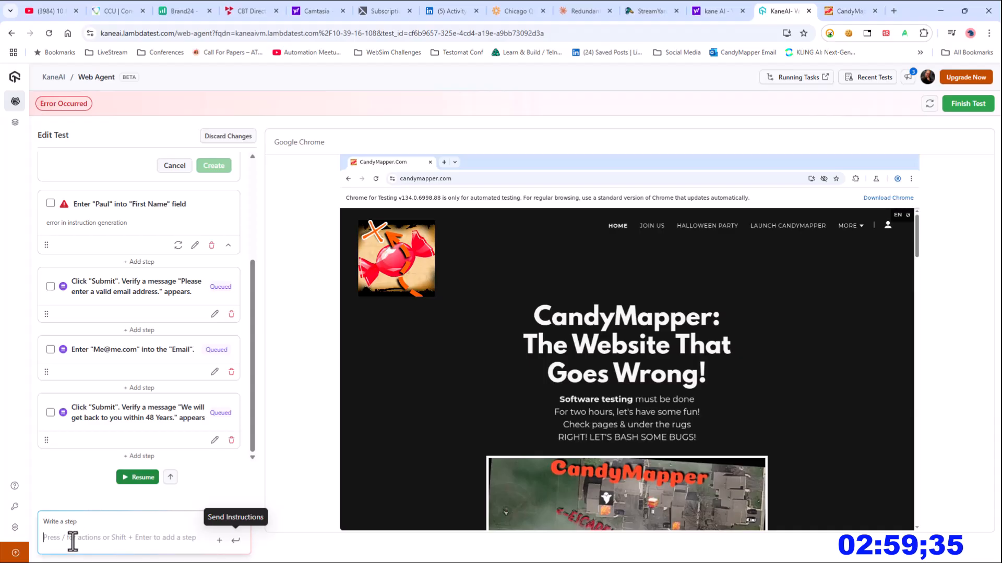
{"action": "type", "text": "Scroll down iun"}
{"action": "key", "text": "BackSpace"}
{"action": "key", "text": "BackSpace"}
{"action": "type", "text": "until"}
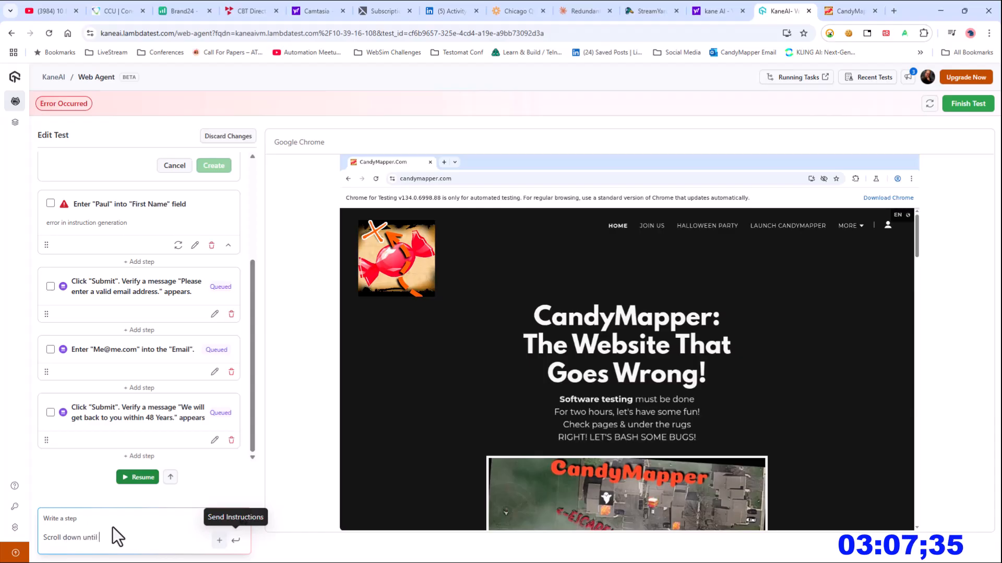
{"action": "type", "text": " \"First Name\" is visible"}
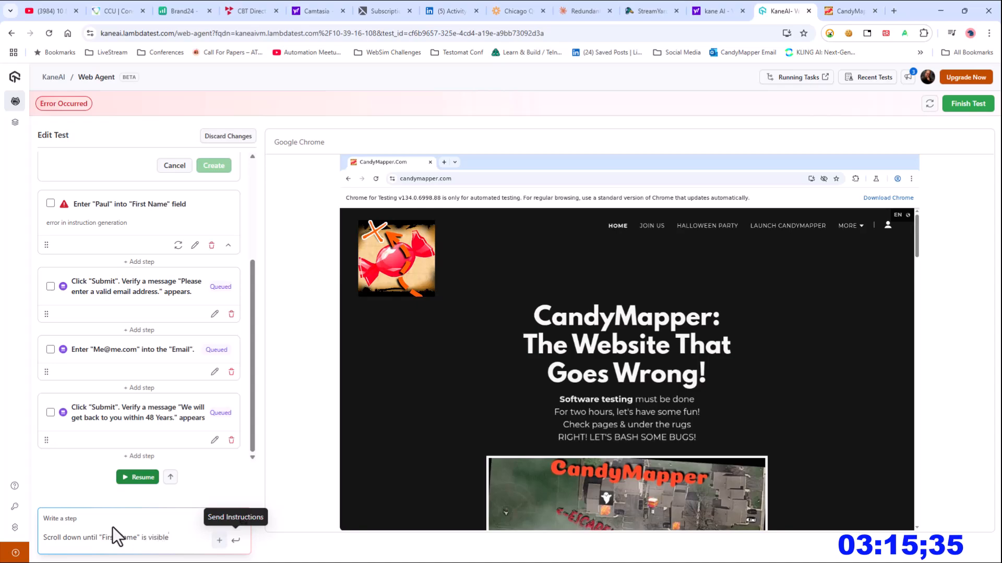
{"action": "left_click", "coordinate": [139, 537]}
{"action": "type", "text": "field"}
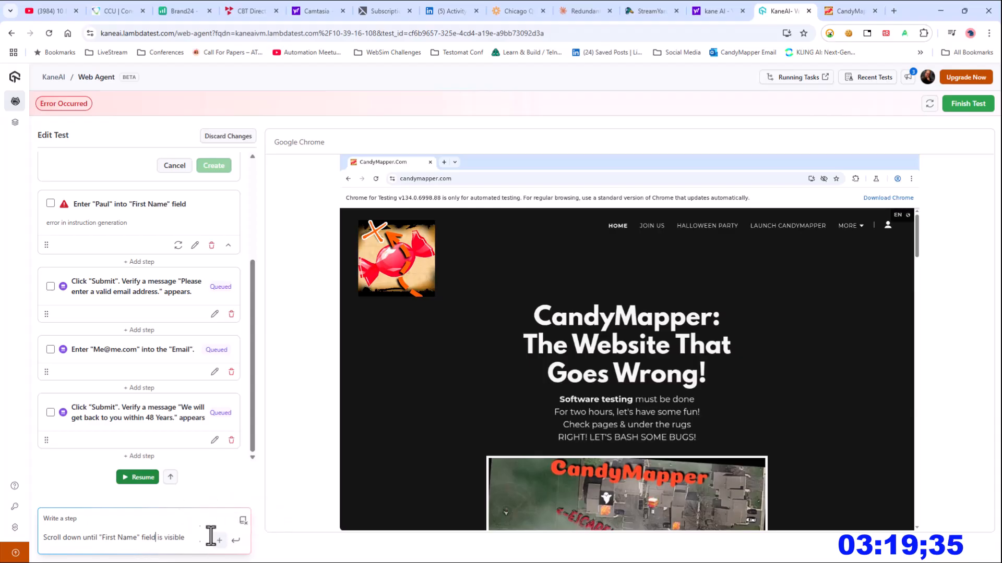
{"action": "left_click", "coordinate": [236, 542]}
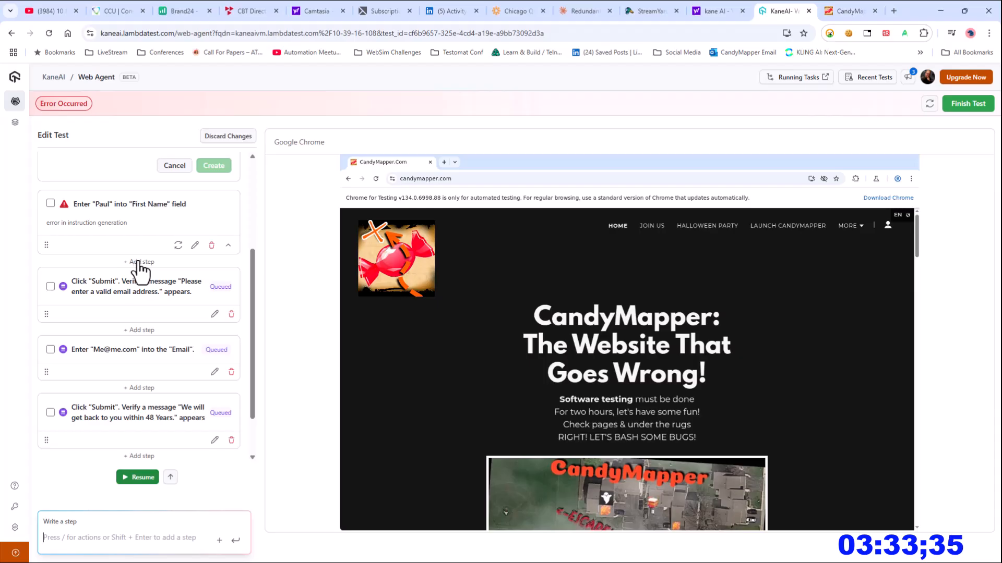
Step: Insert the step 'scroll down until "First Name" field is visible' directly after "Clear the popup." in the test
{"action": "scroll", "coordinate": [131, 199], "scroll_direction": "up", "scroll_amount": 3}
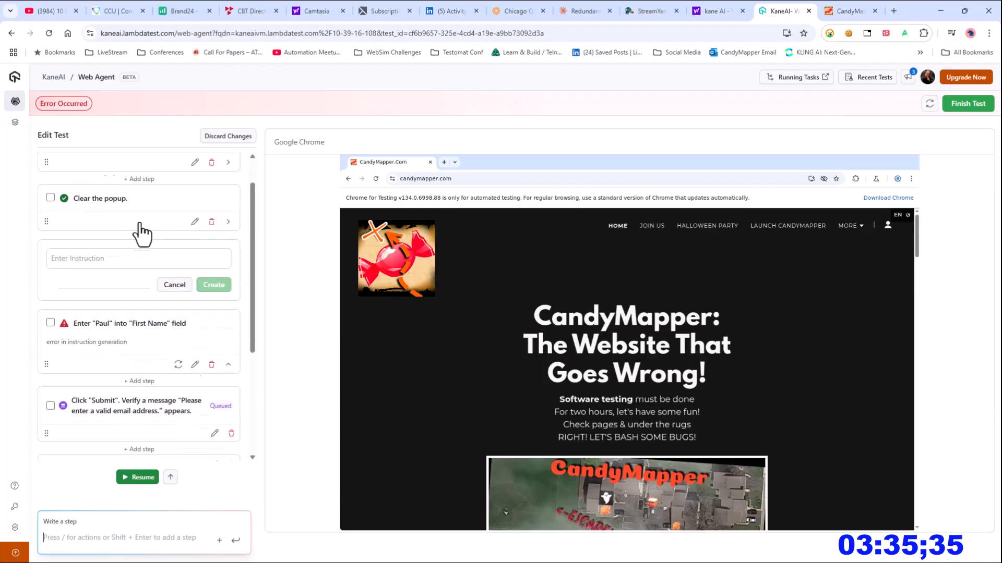
{"action": "left_click", "coordinate": [108, 300]}
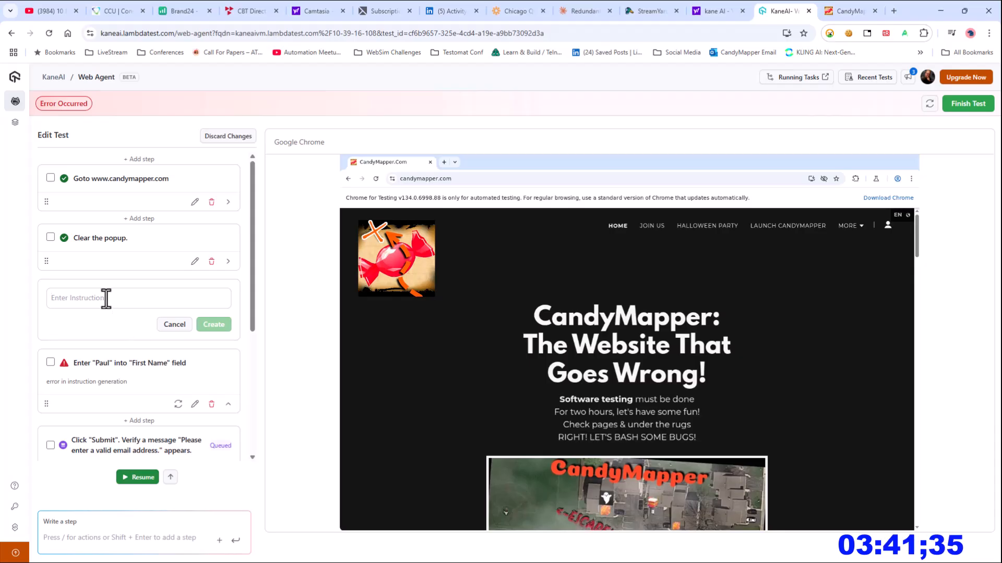
{"action": "type", "text": "sc"}
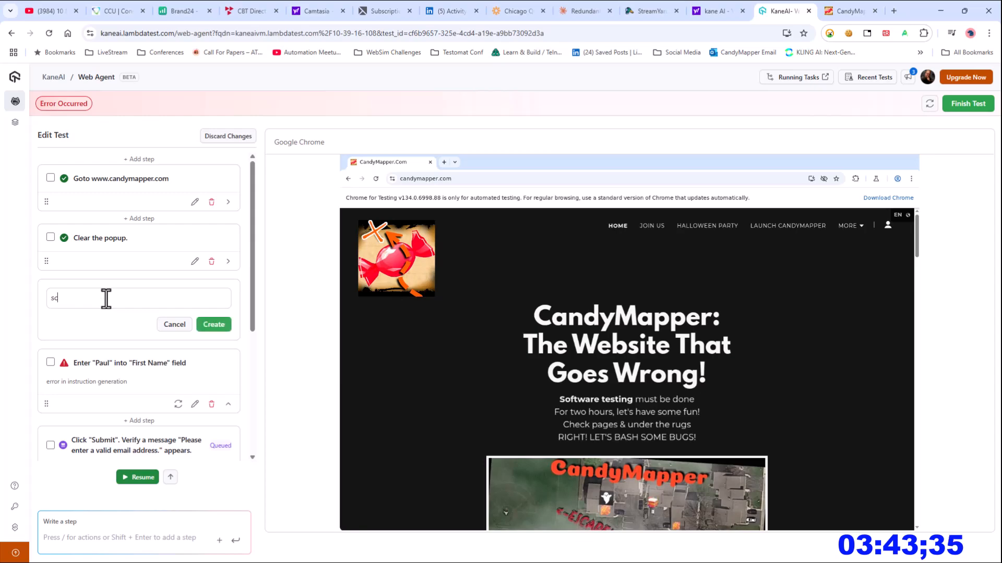
{"action": "type", "text": "roll down until \"First Name field "}
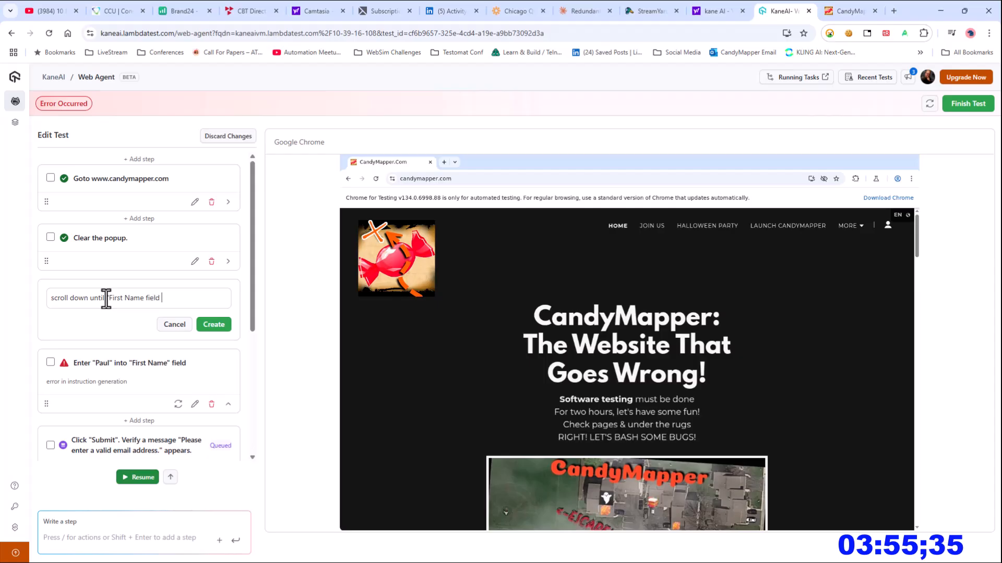
{"action": "type", "text": "is visible"}
{"action": "left_click", "coordinate": [143, 298]}
{"action": "type", "text": "\""}
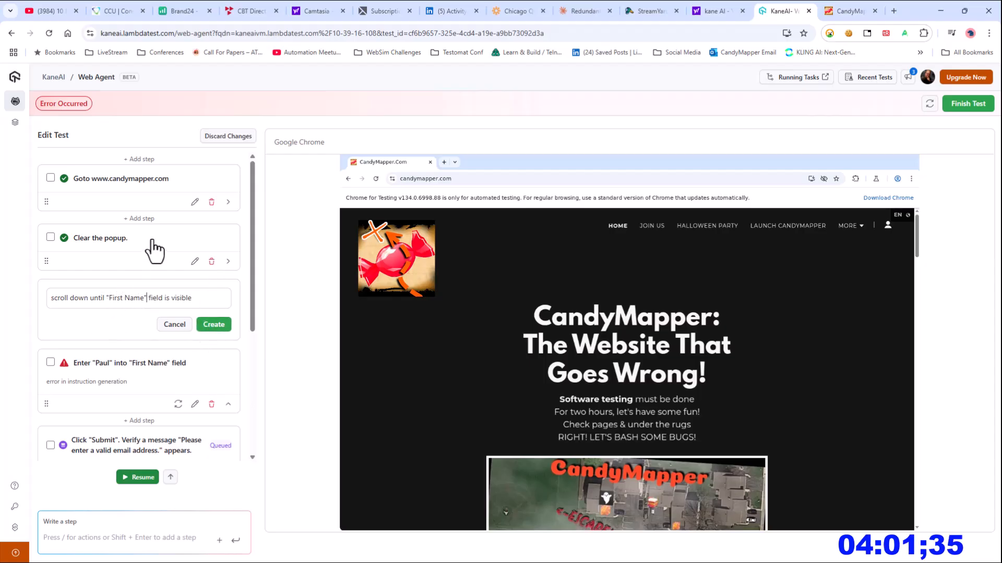
{"action": "left_click", "coordinate": [214, 325]}
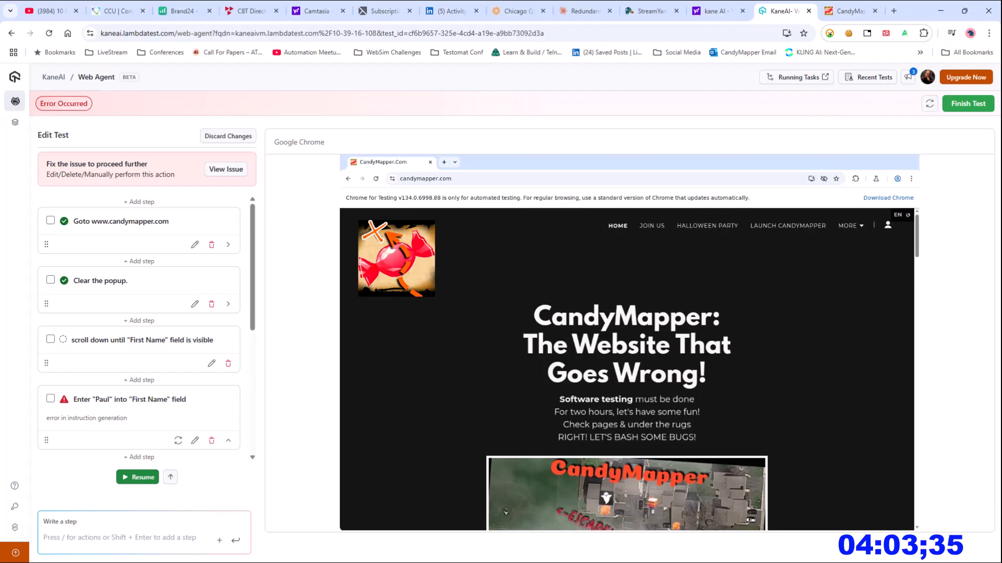
Step: Resume the test and view the issue reported for the failed step
{"action": "left_click", "coordinate": [134, 477]}
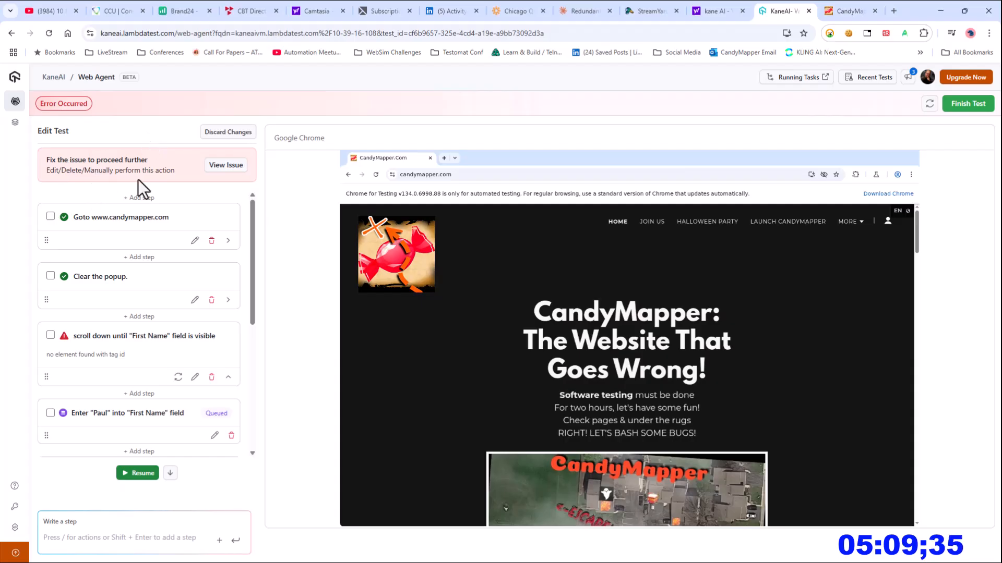
{"action": "left_click", "coordinate": [225, 166]}
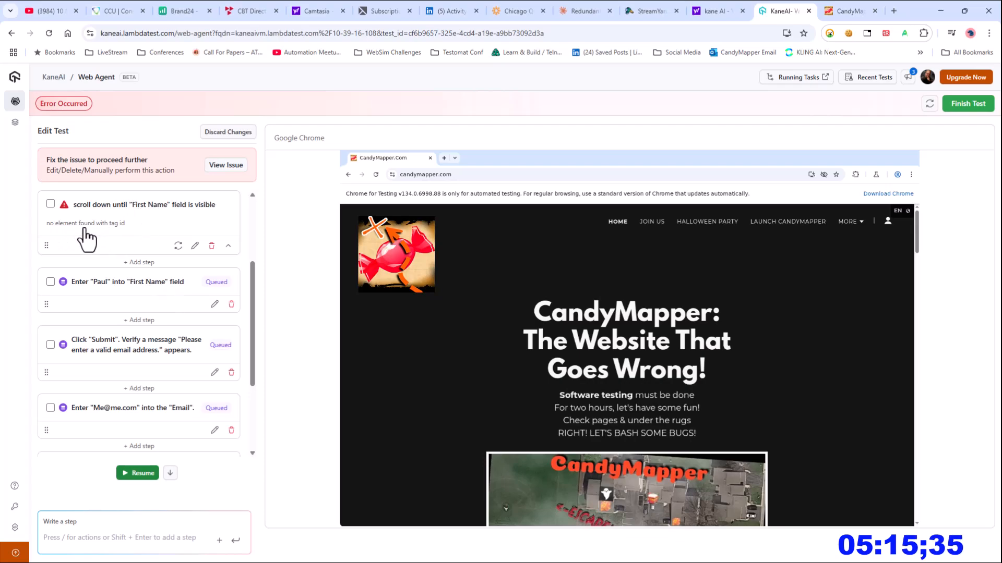
Step: Switch to the CandyMapper page, reload it and inspect the code of the Contact Us form's First Name field and label
{"action": "left_click", "coordinate": [836, 10]}
{"action": "scroll", "coordinate": [577, 271], "scroll_direction": "down", "scroll_amount": 1}
{"action": "scroll", "coordinate": [573, 273], "scroll_direction": "up", "scroll_amount": 3}
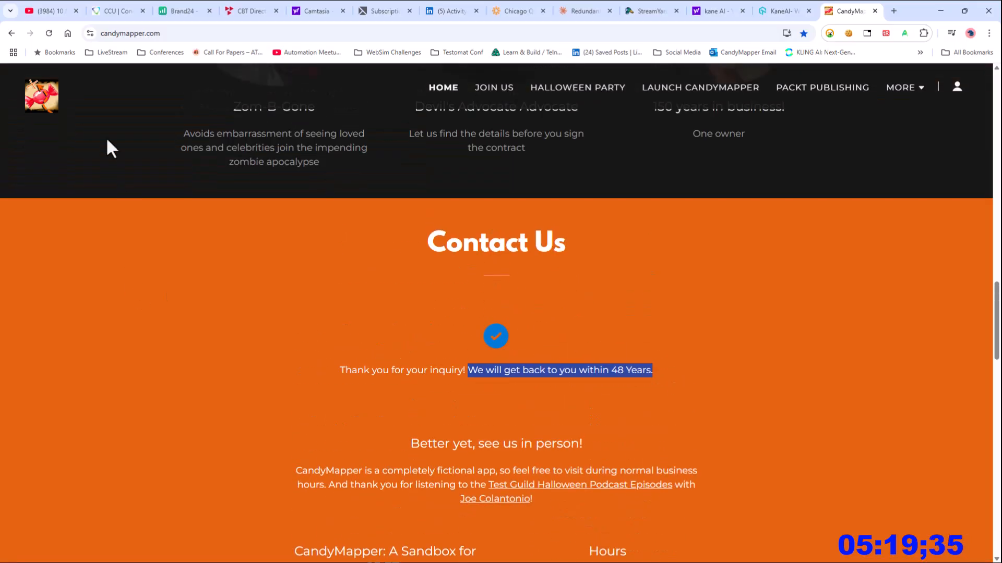
{"action": "scroll", "coordinate": [392, 334], "scroll_direction": "up", "scroll_amount": 3}
{"action": "scroll", "coordinate": [395, 334], "scroll_direction": "down", "scroll_amount": 2}
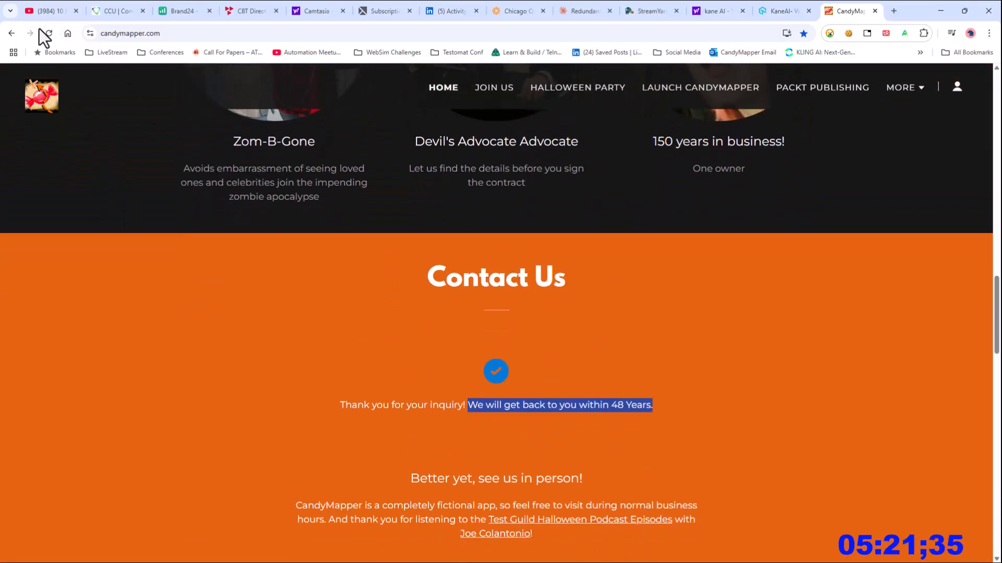
{"action": "left_click", "coordinate": [50, 33]}
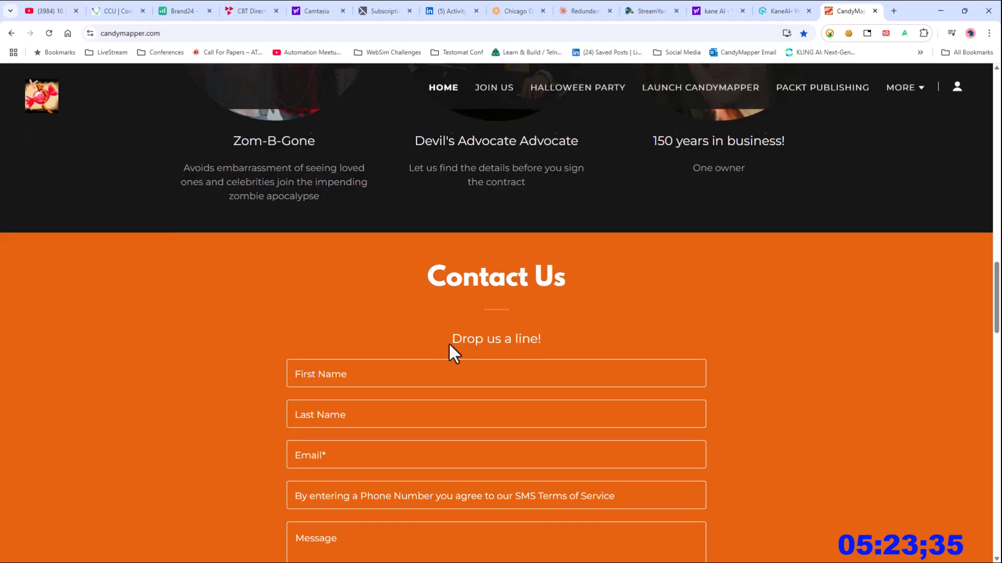
{"action": "scroll", "coordinate": [450, 344], "scroll_direction": "down", "scroll_amount": 2}
{"action": "left_click", "coordinate": [351, 272]}
{"action": "right_click", "coordinate": [351, 271]}
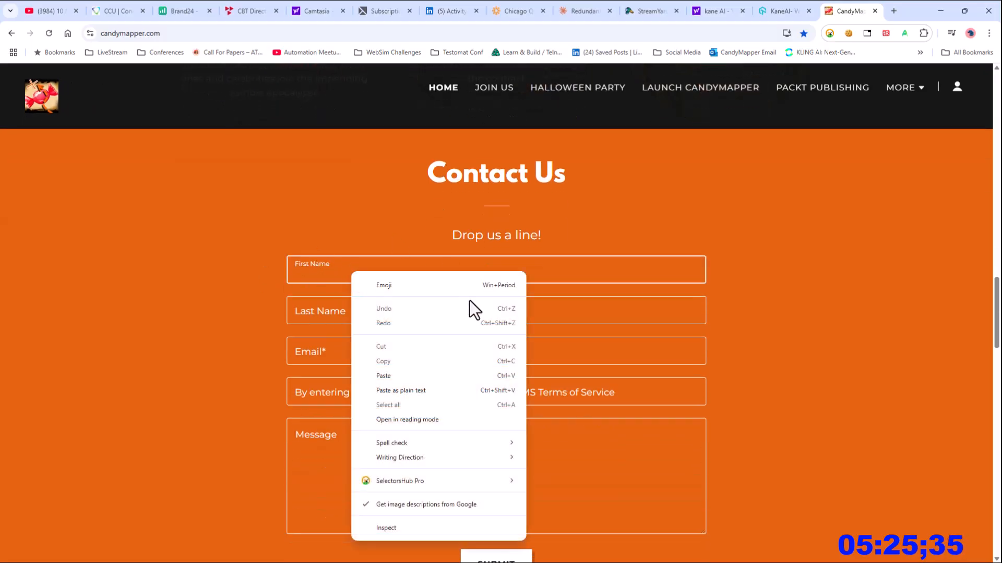
{"action": "left_click", "coordinate": [395, 525]}
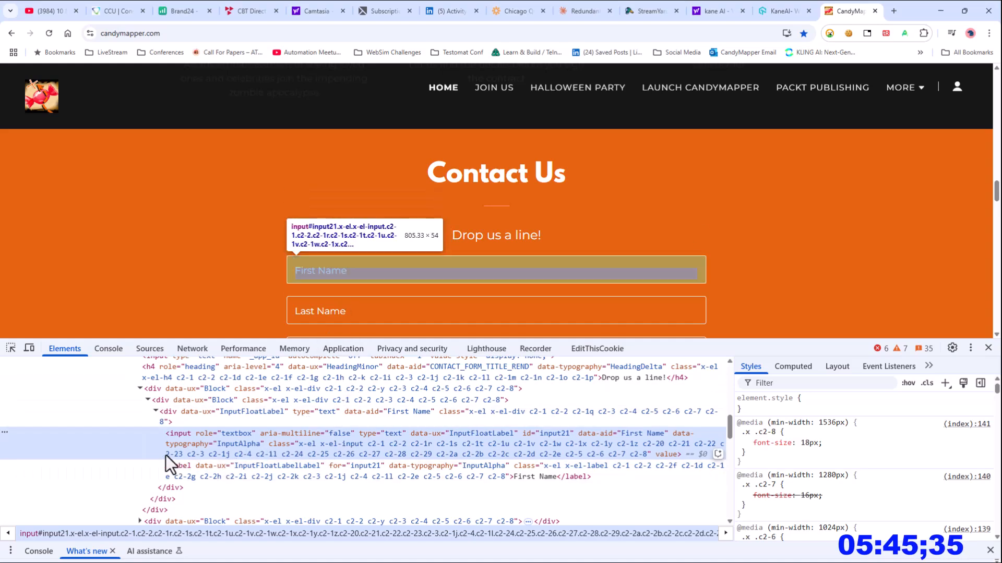
{"action": "left_click", "coordinate": [508, 474]}
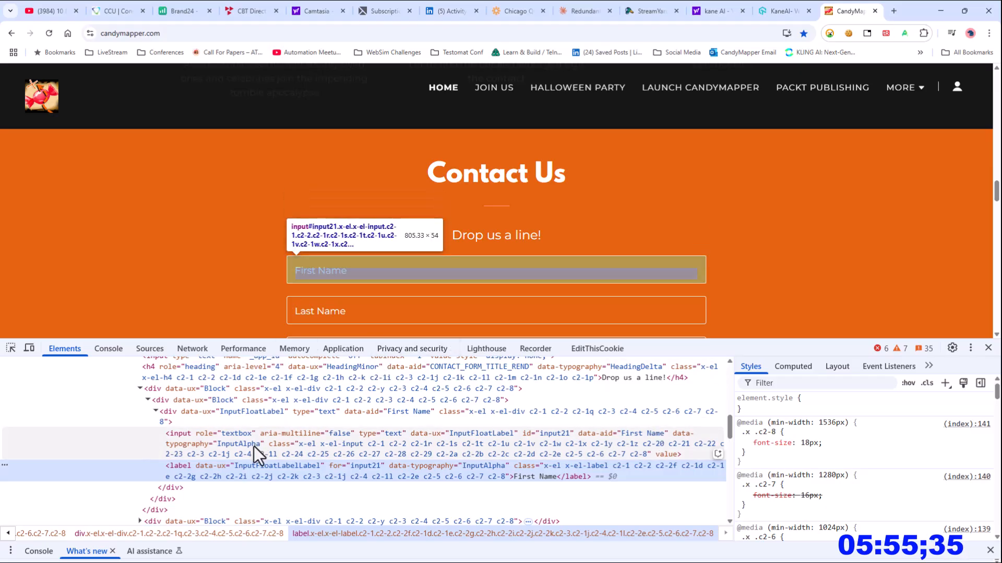
Step: Back in KaneAI, shorten the failed scrolling step to "scroll down" and re-run the test
{"action": "left_click", "coordinate": [777, 10]}
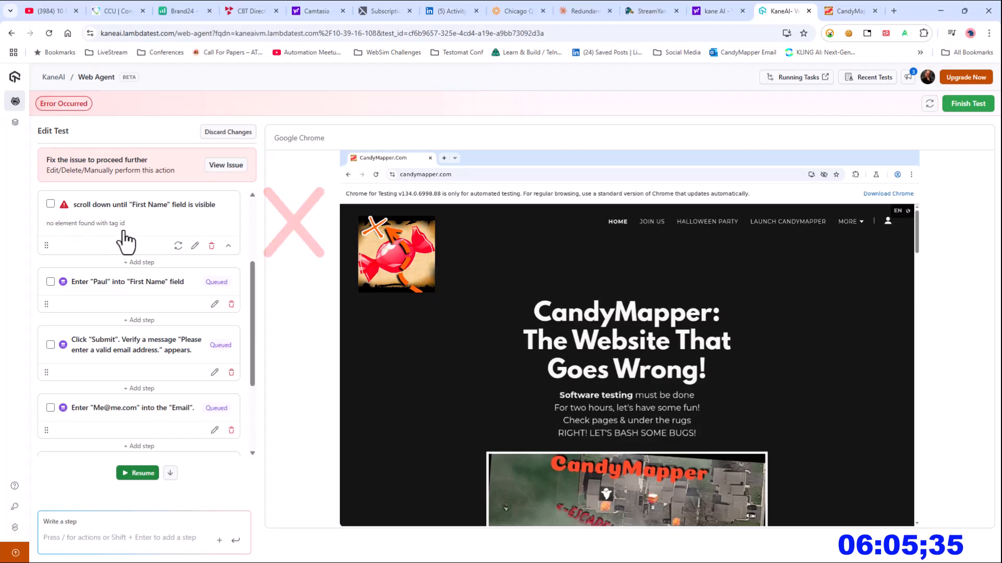
{"action": "left_click", "coordinate": [195, 246]}
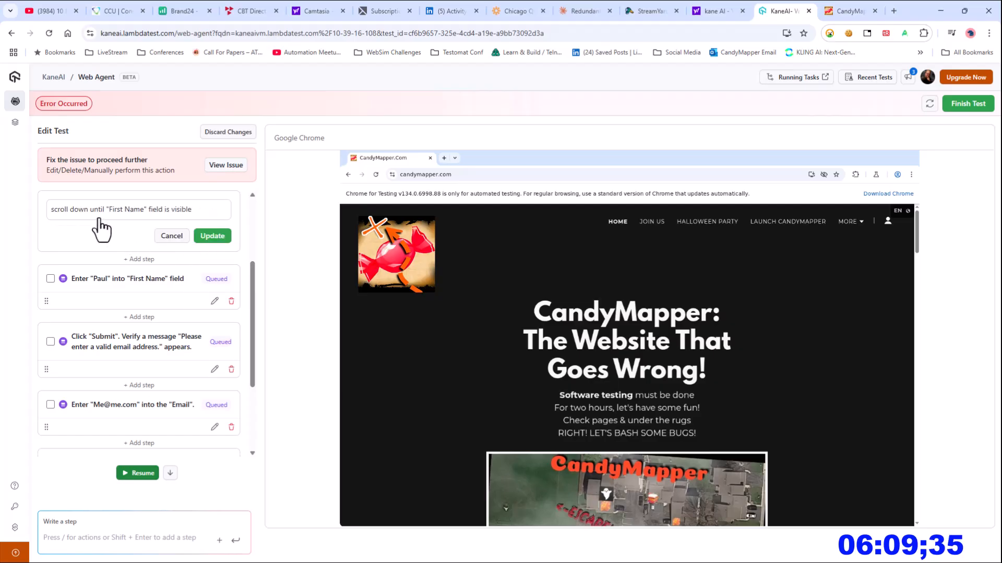
{"action": "left_click_drag", "start_coordinate": [89, 210], "coordinate": [242, 213]}
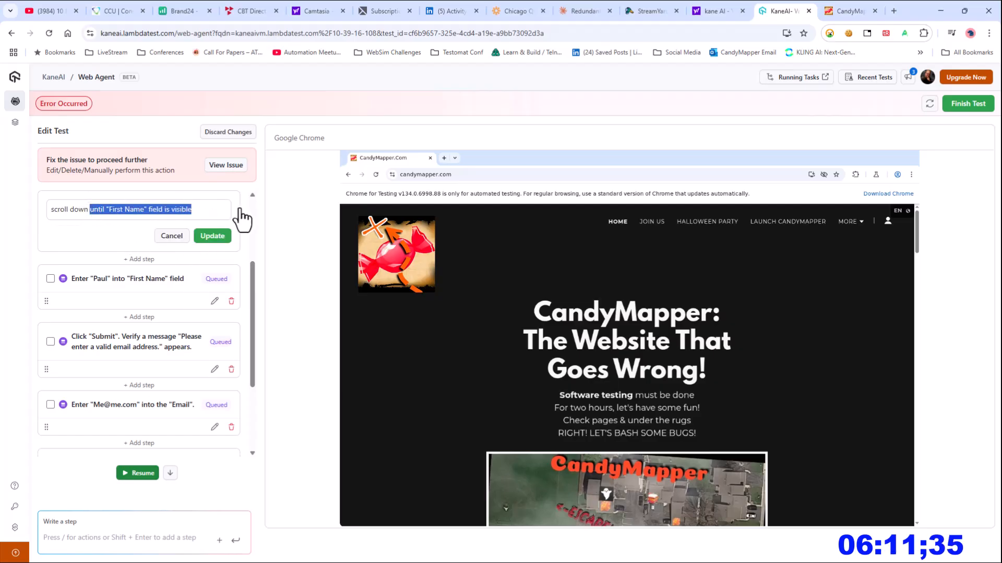
{"action": "key", "text": "BackSpace"}
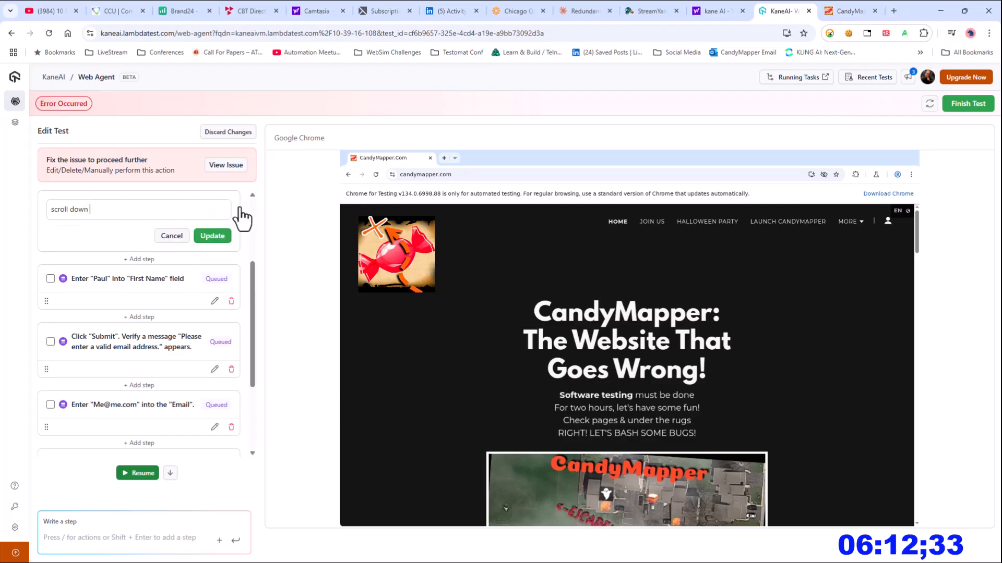
{"action": "left_click", "coordinate": [214, 237]}
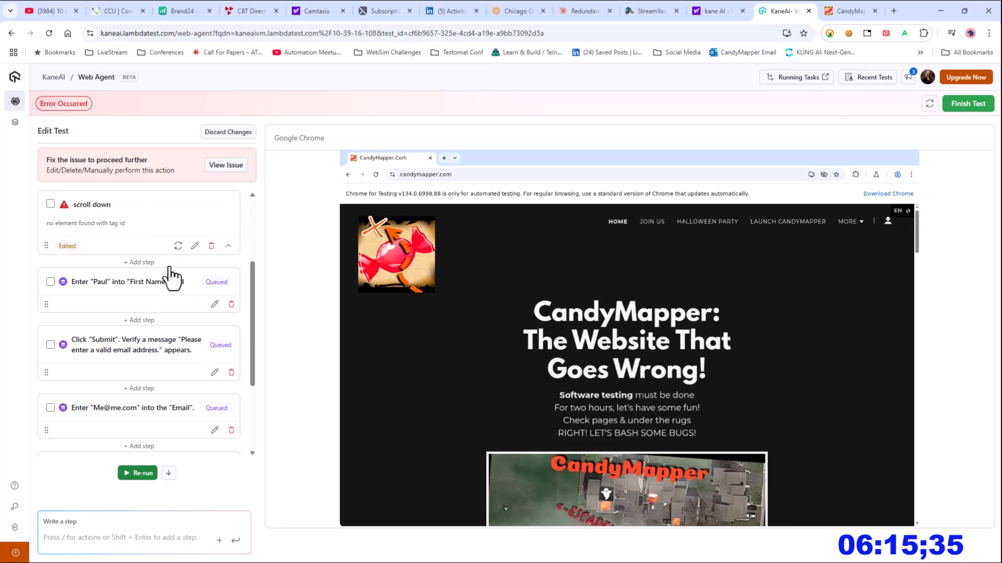
{"action": "scroll", "coordinate": [140, 284], "scroll_direction": "up", "scroll_amount": 3}
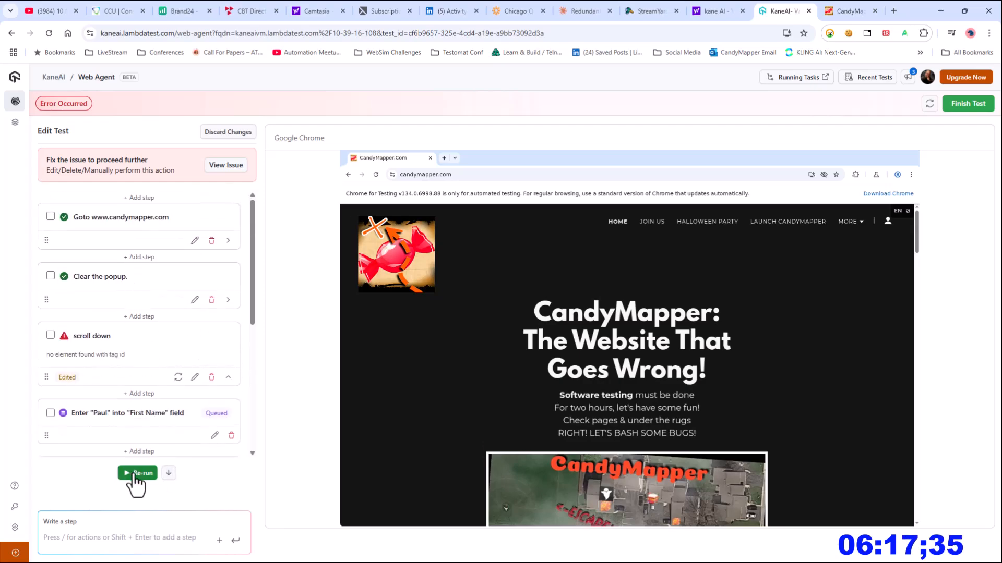
{"action": "left_click", "coordinate": [135, 474]}
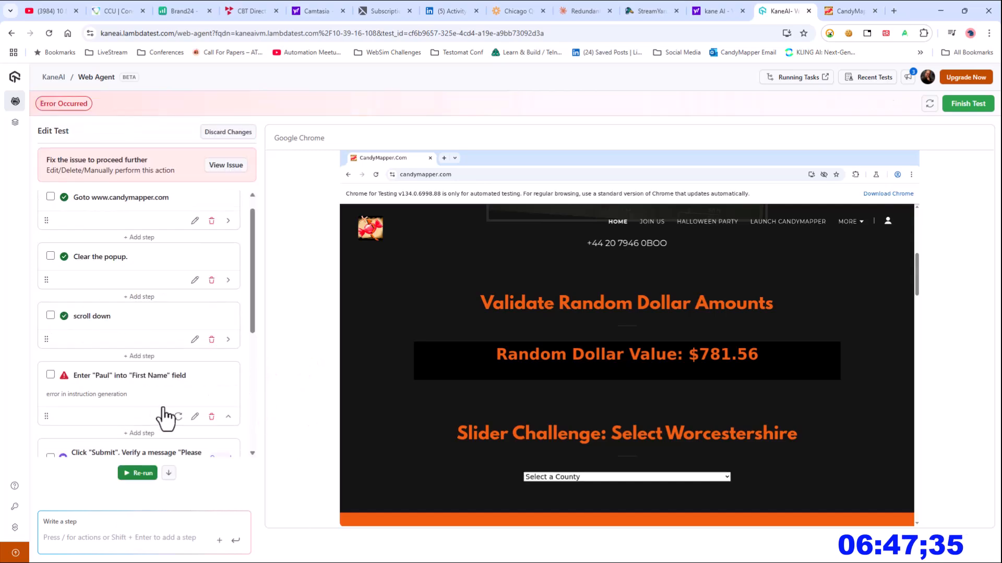
Step: Change the failed First Name entry step to "check page contains First Name"
{"action": "left_click", "coordinate": [194, 416]}
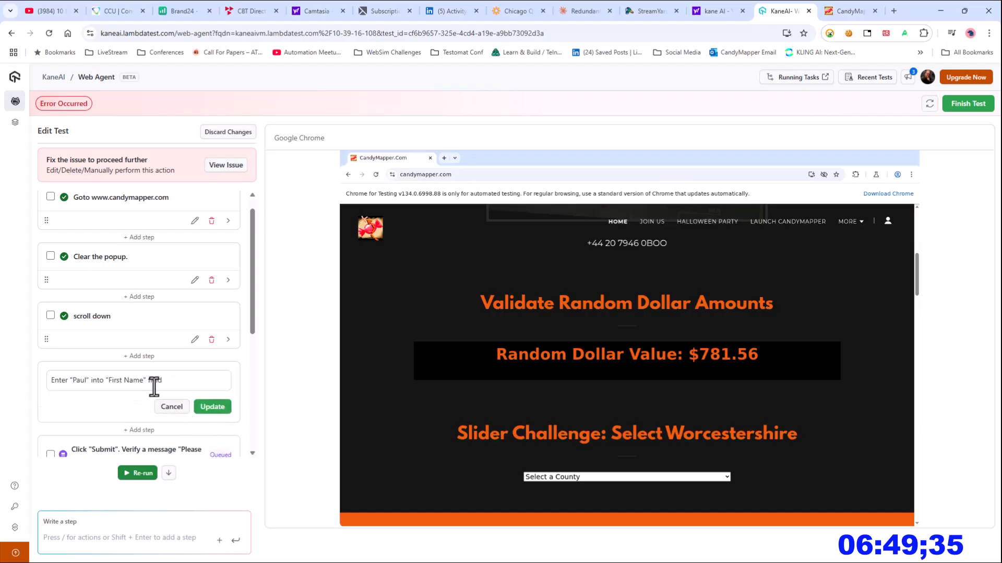
{"action": "left_click_drag", "start_coordinate": [160, 381], "coordinate": [25, 391]}
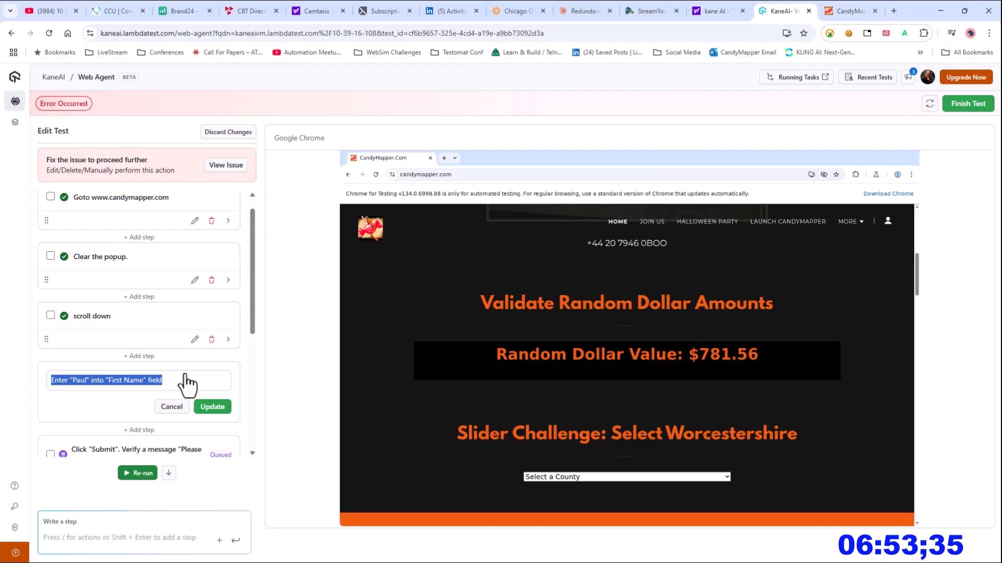
{"action": "key", "text": "Home"}
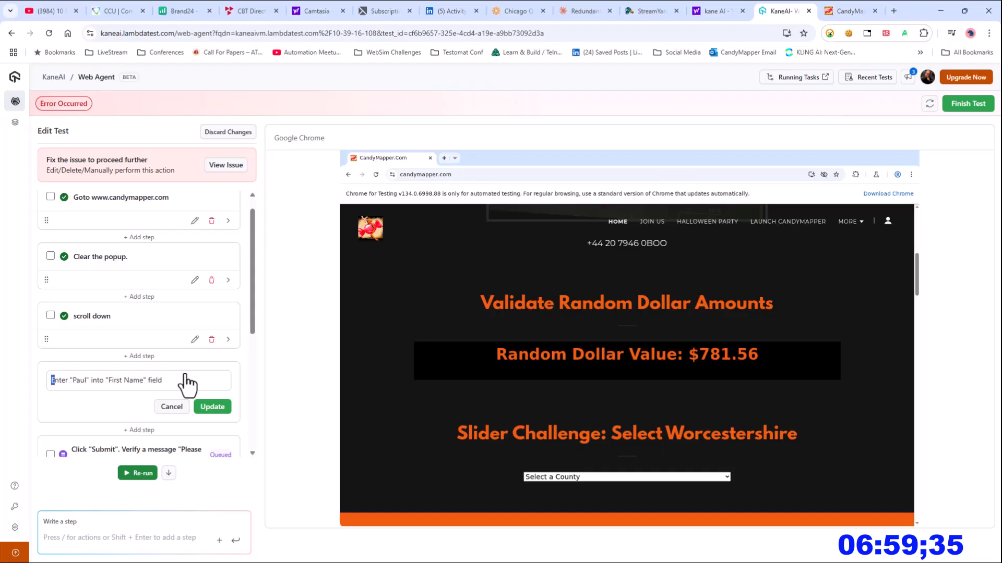
{"action": "key", "text": "shift+Right"}
{"action": "key", "text": "shift+Right"}
{"action": "key", "text": "shift+Right"}
{"action": "key", "text": "shift+Right"}
{"action": "key", "text": "shift+Right"}
{"action": "key", "text": "shift+Right"}
{"action": "key", "text": "shift+Right"}
{"action": "key", "text": "shift+Right"}
{"action": "key", "text": "shift+Right"}
{"action": "key", "text": "shift+Right"}
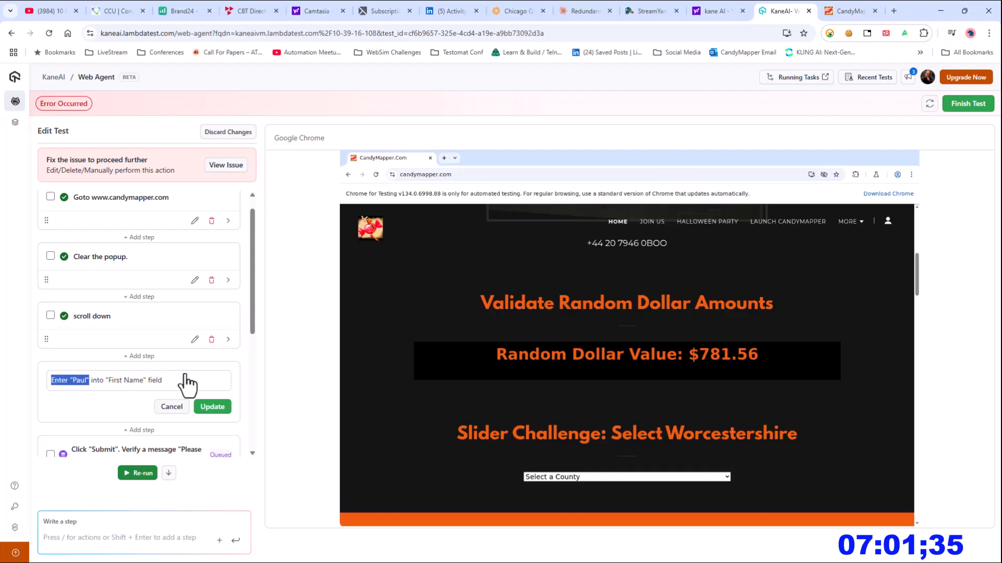
{"action": "key", "text": "Left"}
{"action": "key", "text": "shift+Right"}
{"action": "key", "text": "shift+Right"}
{"action": "key", "text": "shift+Right"}
{"action": "key", "text": "shift+Right"}
{"action": "key", "text": "shift+Right"}
{"action": "key", "text": "shift+Right"}
{"action": "key", "text": "shift+Right"}
{"action": "key", "text": "shift+Right"}
{"action": "key", "text": "shift+Right"}
{"action": "key", "text": "shift+Right"}
{"action": "key", "text": "shift+Right"}
{"action": "key", "text": "shift+Right"}
{"action": "key", "text": "shift+Right"}
{"action": "key", "text": "shift+Right"}
{"action": "key", "text": "shift+Right"}
{"action": "key", "text": "shift+Right"}
{"action": "key", "text": "shift+Right"}
{"action": "key", "text": "shift+Right"}
{"action": "key", "text": "shift+Right"}
{"action": "key", "text": "shift+Right"}
{"action": "type", "text": "check page contains fie"}
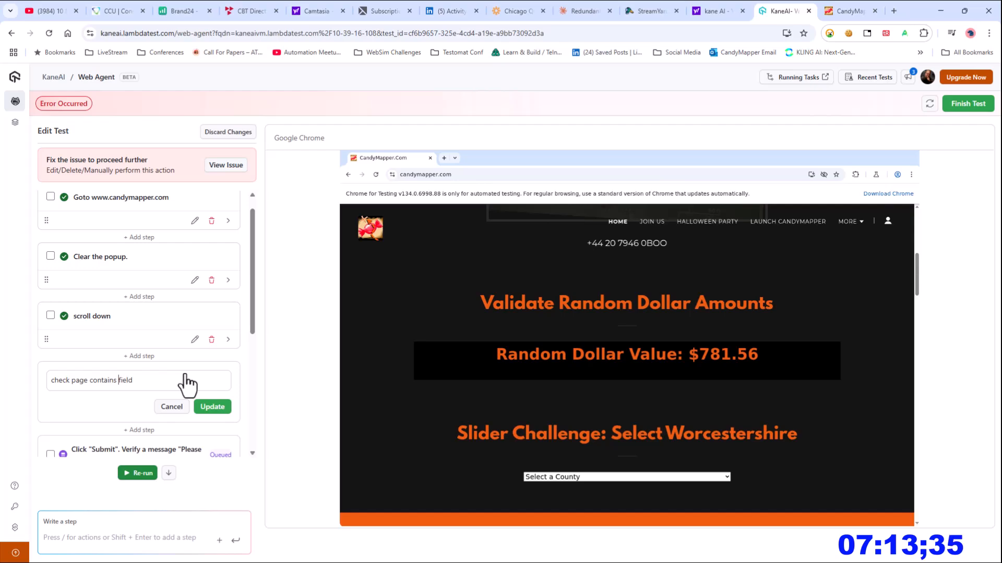
{"action": "type", "text": "irst name"}
{"action": "key", "text": "Left"}
{"action": "key", "text": "BackSpace"}
{"action": "type", "text": "N"}
{"action": "key", "text": "Right"}
{"action": "key", "text": "BackSpace"}
{"action": "left_click", "coordinate": [221, 408]}
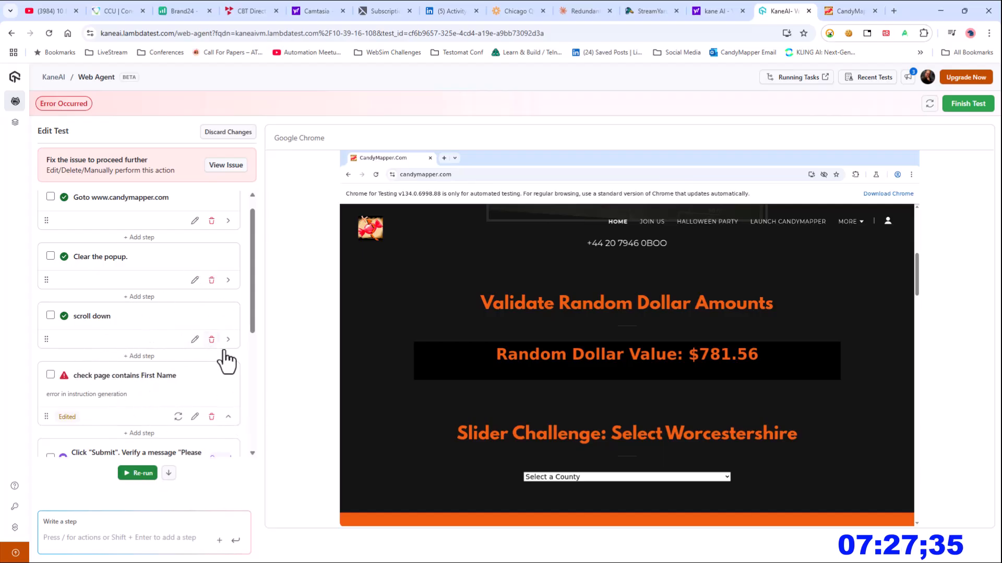
Step: Delete the "scroll down" step from the test and re-run it
{"action": "left_click", "coordinate": [211, 339]}
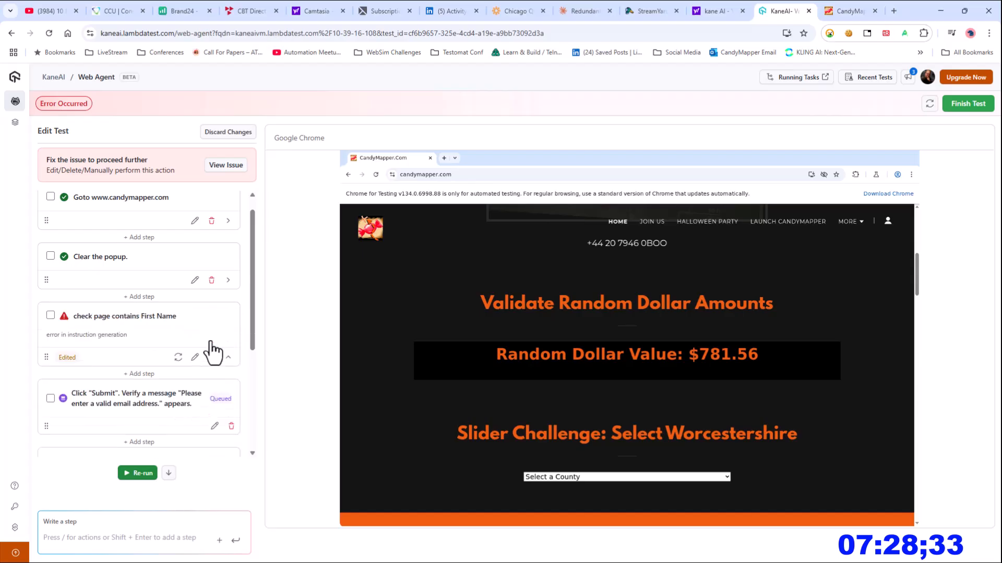
{"action": "left_click", "coordinate": [137, 474]}
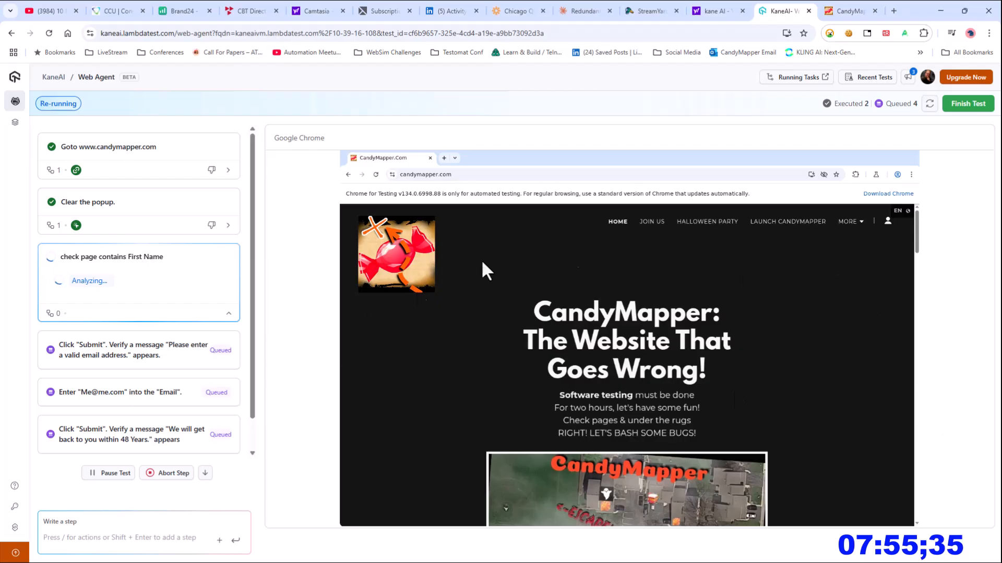
Step: Switch to the CandyMapper page, close the developer tools and examine the Contact Us form's fields
{"action": "left_click", "coordinate": [848, 9]}
{"action": "scroll", "coordinate": [621, 283], "scroll_direction": "down", "scroll_amount": 2}
{"action": "scroll", "coordinate": [622, 284], "scroll_direction": "up", "scroll_amount": 4}
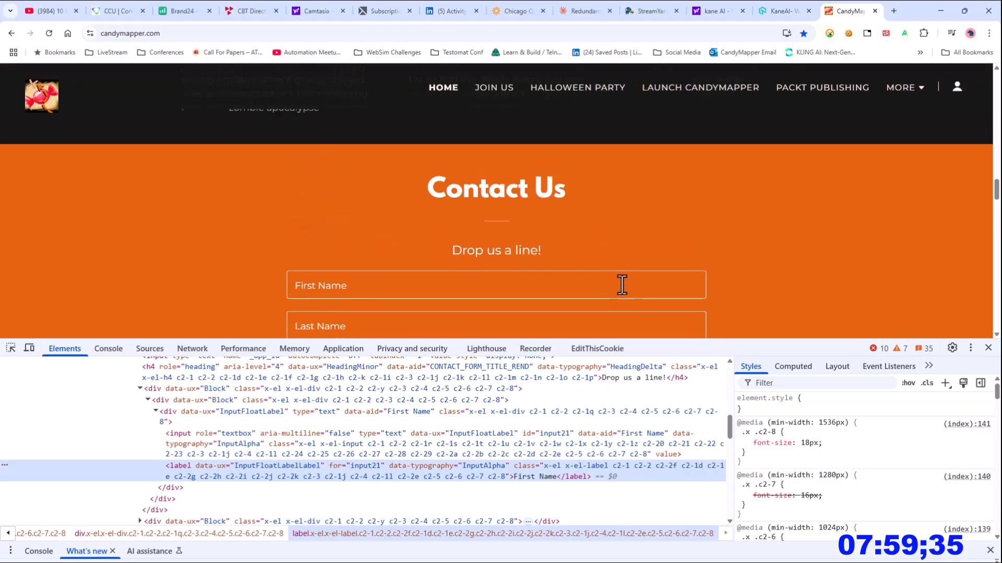
{"action": "scroll", "coordinate": [622, 284], "scroll_direction": "down", "scroll_amount": 3}
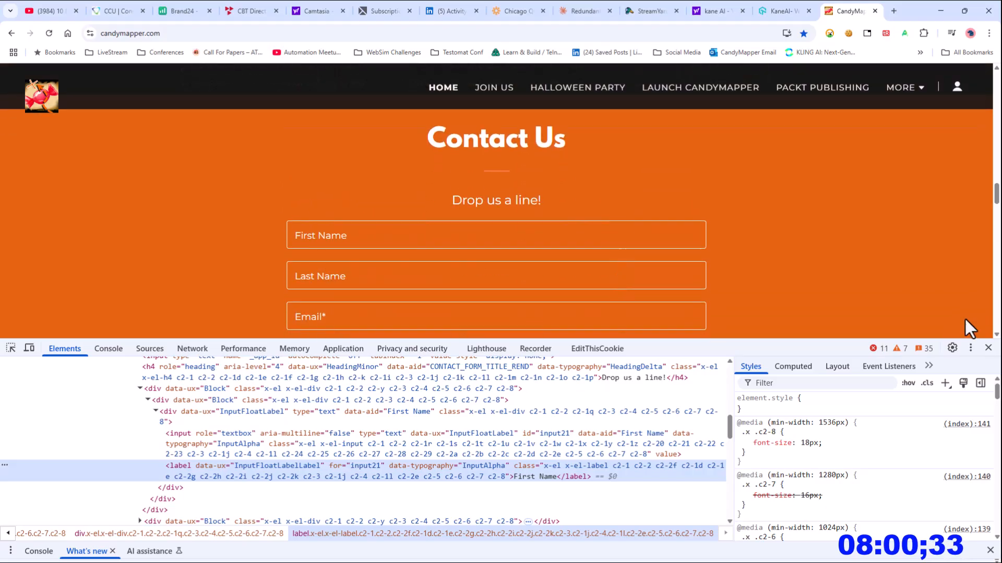
{"action": "left_click", "coordinate": [988, 348]}
{"action": "scroll", "coordinate": [734, 360], "scroll_direction": "down", "scroll_amount": 1}
{"action": "scroll", "coordinate": [731, 359], "scroll_direction": "up", "scroll_amount": 1}
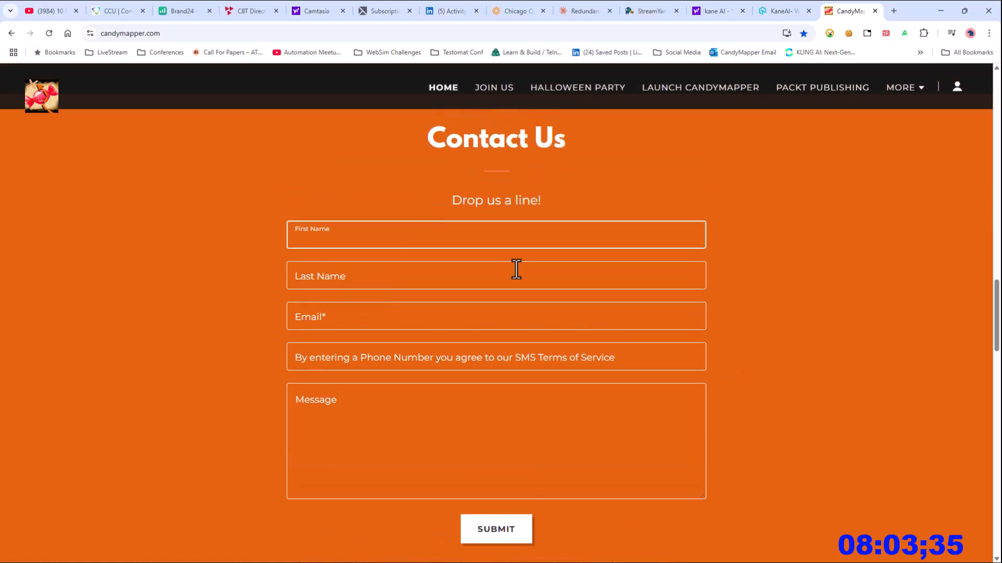
{"action": "scroll", "coordinate": [759, 228], "scroll_direction": "down", "scroll_amount": 1}
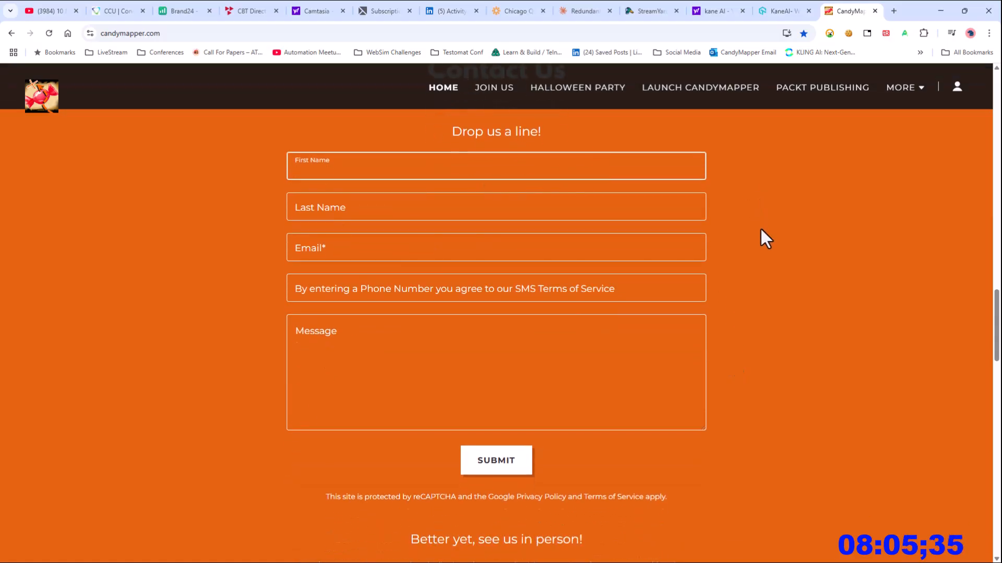
{"action": "scroll", "coordinate": [760, 228], "scroll_direction": "up", "scroll_amount": 1}
Step: Return to KaneAI and review the test steps and the error reported for the failed "Submit" step
{"action": "left_click", "coordinate": [775, 4]}
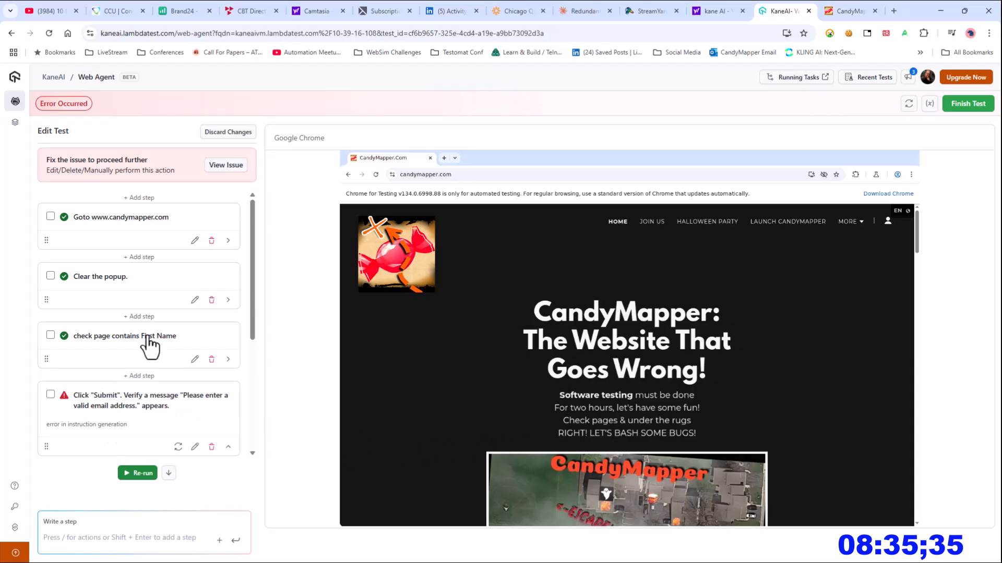
{"action": "scroll", "coordinate": [111, 348], "scroll_direction": "down", "scroll_amount": 1}
{"action": "scroll", "coordinate": [94, 407], "scroll_direction": "down", "scroll_amount": 1}
{"action": "scroll", "coordinate": [81, 370], "scroll_direction": "up", "scroll_amount": 1}
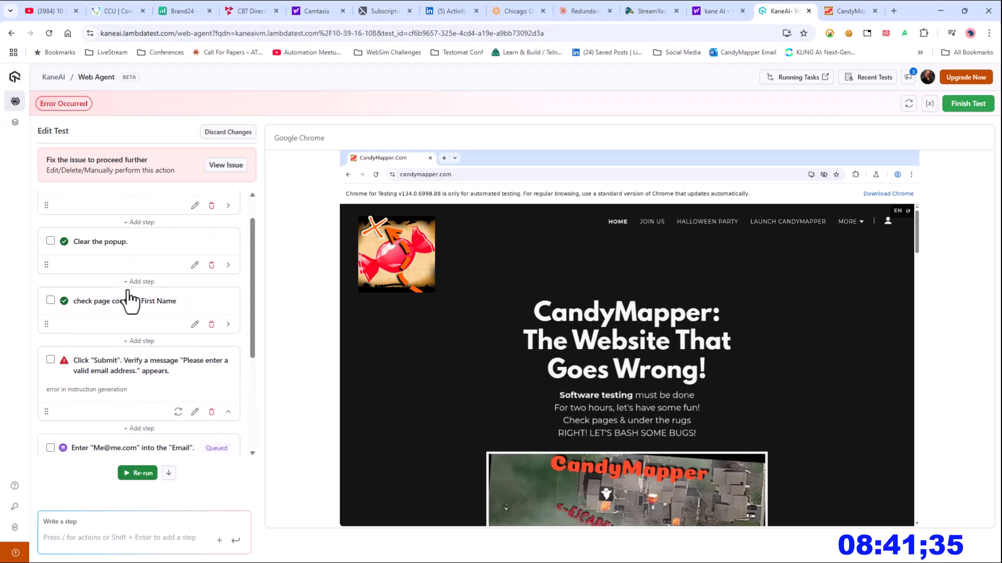
{"action": "left_click", "coordinate": [227, 170]}
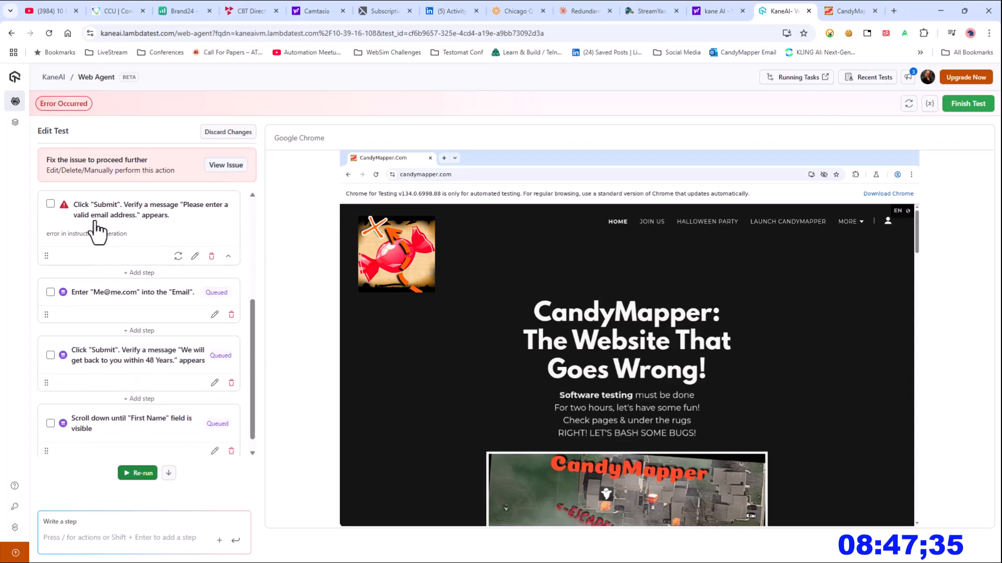
{"action": "left_click_drag", "start_coordinate": [54, 235], "coordinate": [147, 235]}
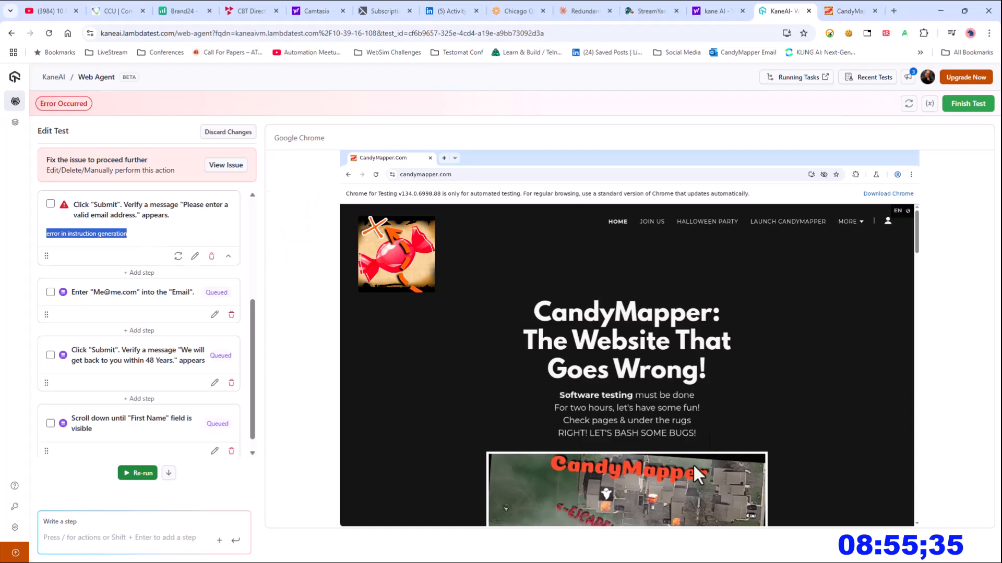
{"action": "scroll", "coordinate": [149, 300], "scroll_direction": "up", "scroll_amount": 3}
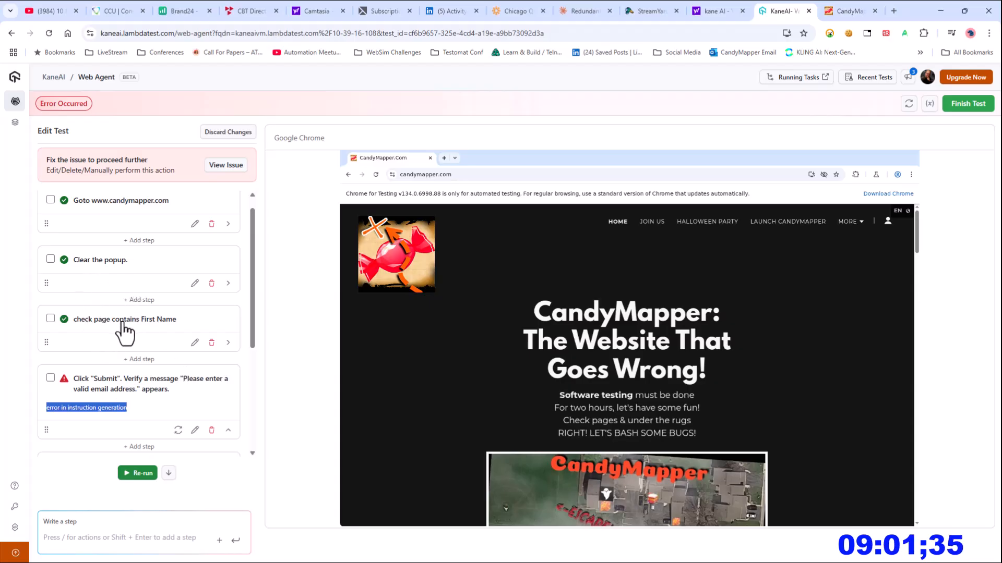
Step: Insert the step "scroll down until First Name is visible" directly after "check page contains First Name"
{"action": "left_click", "coordinate": [142, 360]}
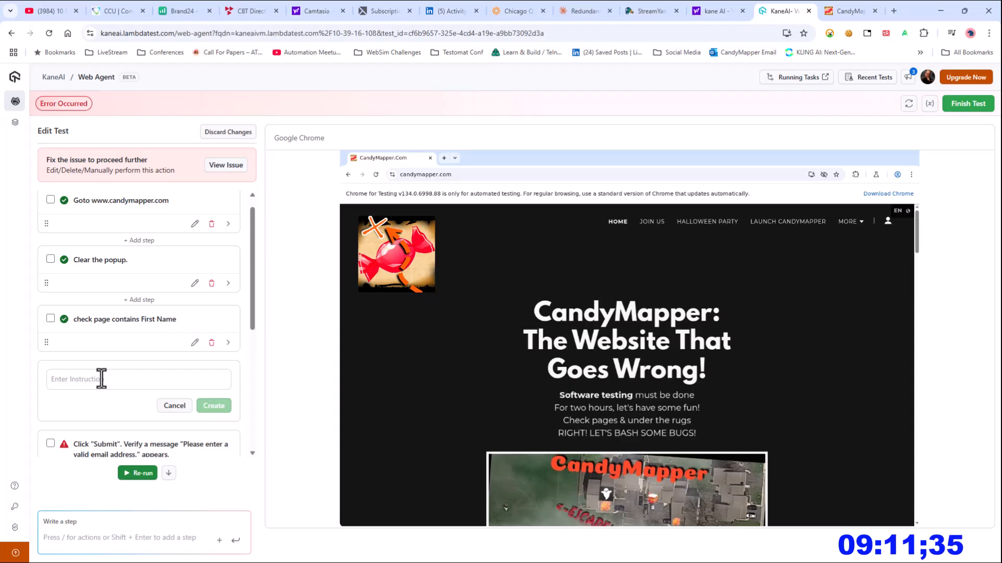
{"action": "type", "text": "s"}
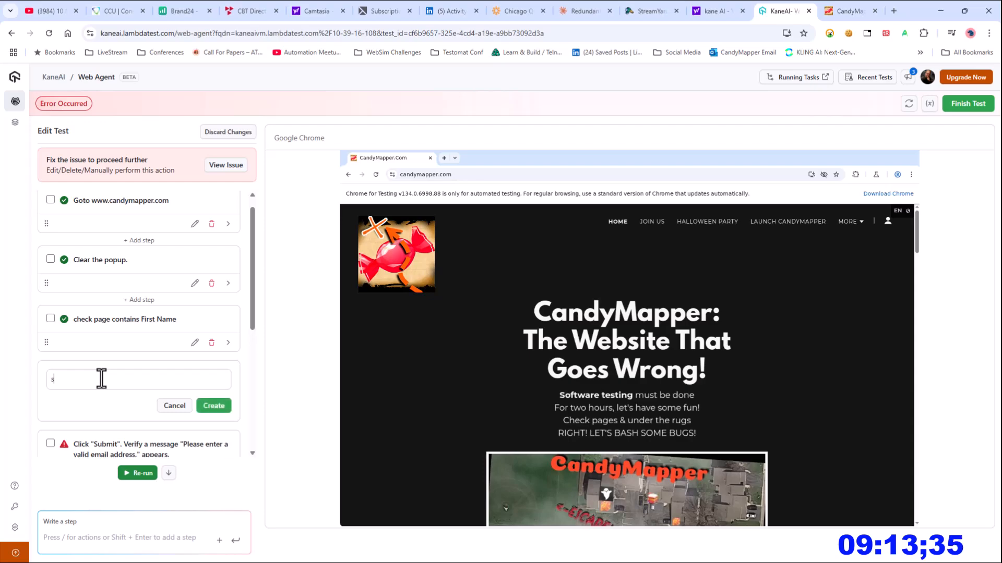
{"action": "type", "text": "crool "}
{"action": "type", "text": "ll"}
{"action": "type", "text": " down un"}
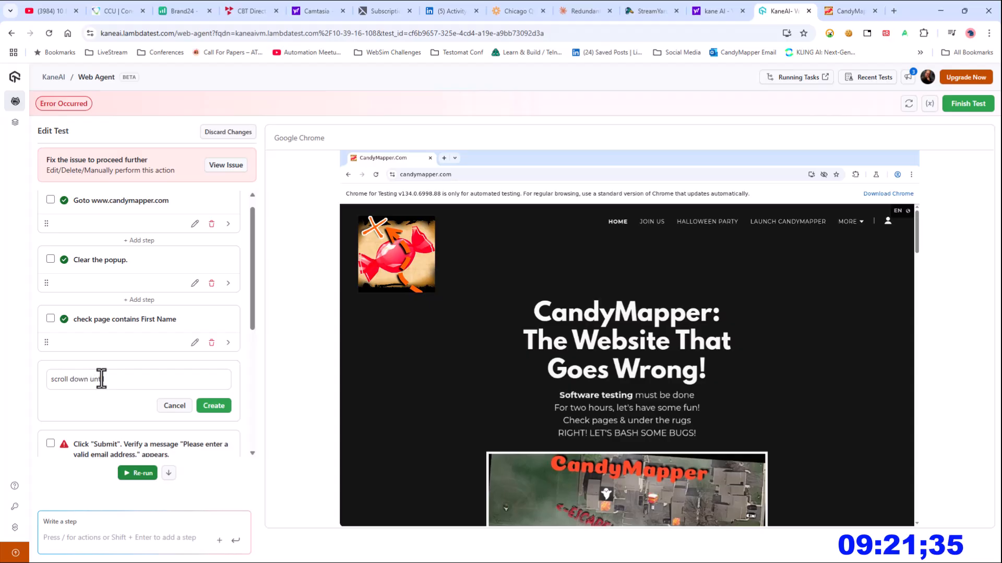
{"action": "type", "text": "til"}
{"action": "type", "text": "is visible"}
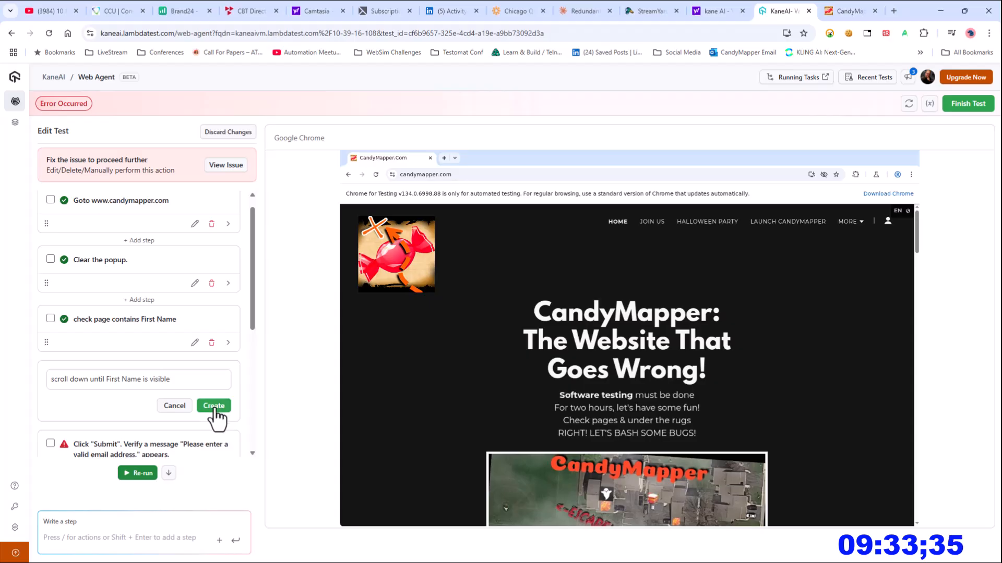
{"action": "left_click", "coordinate": [213, 407]}
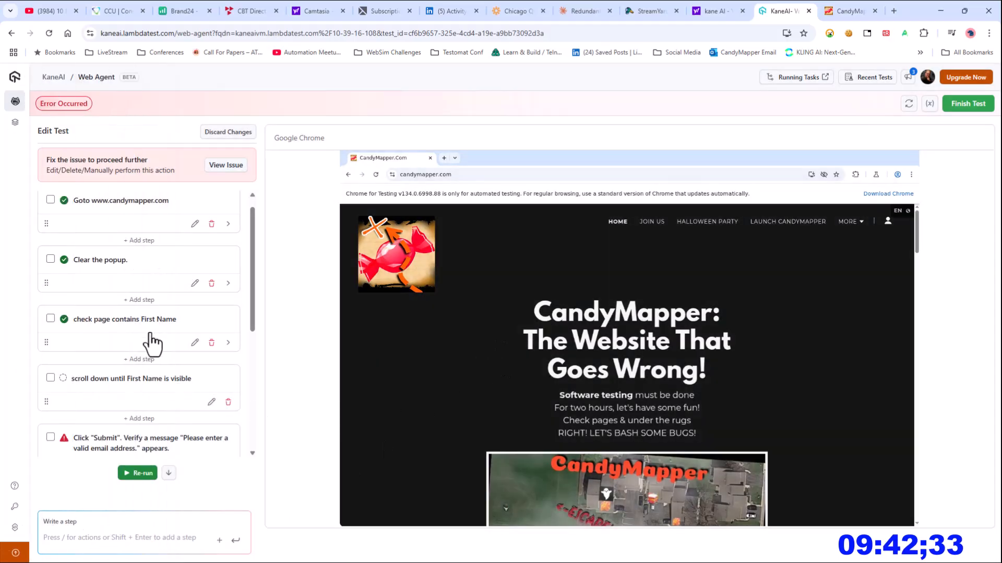
Step: Re-run the test, pausing and aborting it at the "check page contains First Name" step
{"action": "left_click", "coordinate": [51, 377]}
{"action": "left_click", "coordinate": [50, 378]}
{"action": "left_click", "coordinate": [50, 379]}
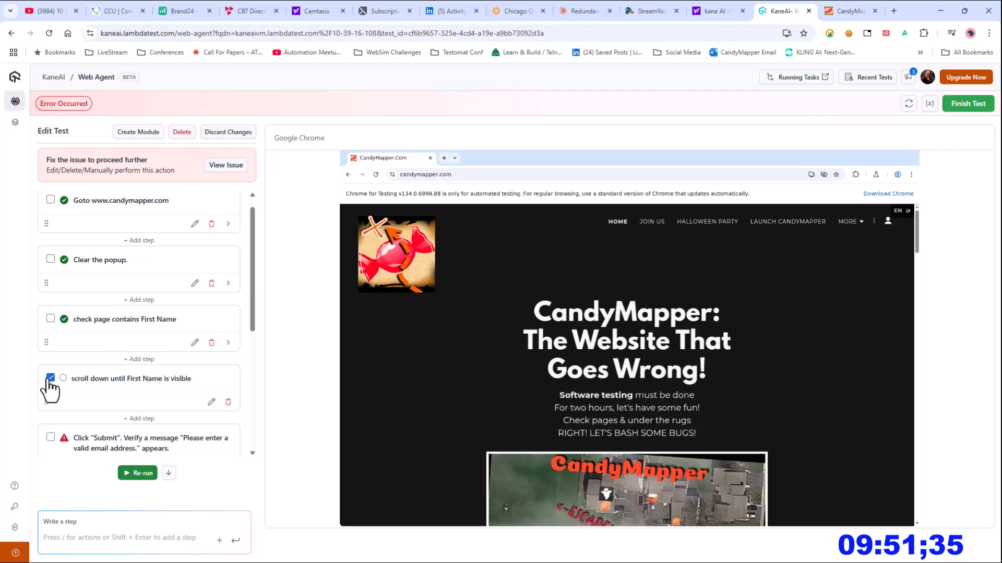
{"action": "left_click", "coordinate": [51, 377]}
{"action": "left_click", "coordinate": [139, 474]}
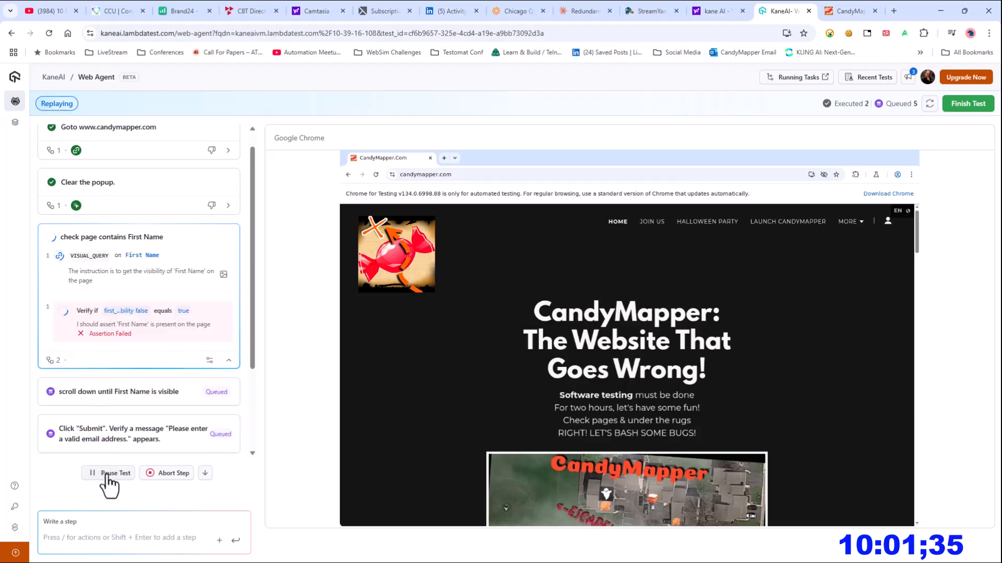
{"action": "left_click", "coordinate": [106, 475]}
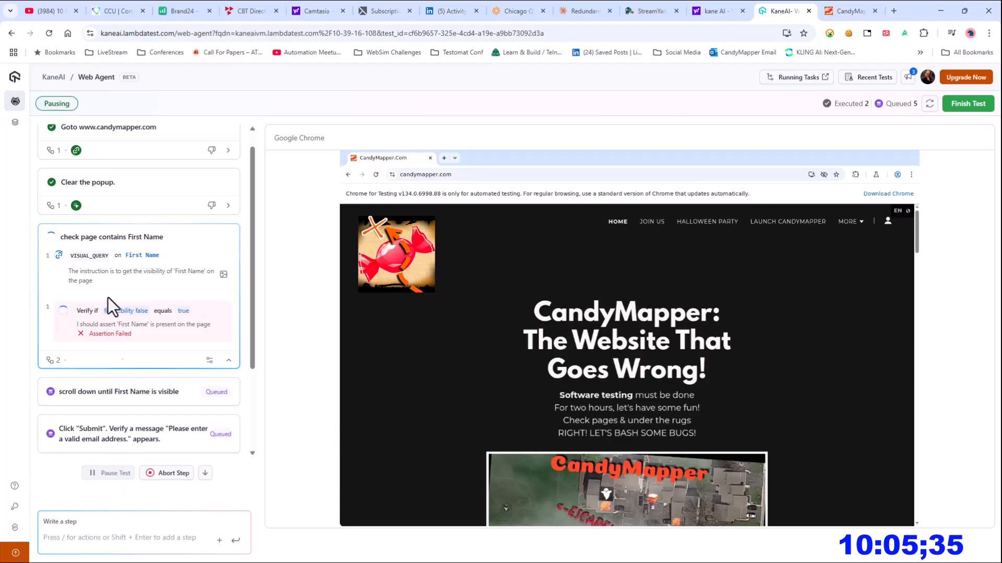
{"action": "left_click", "coordinate": [173, 474]}
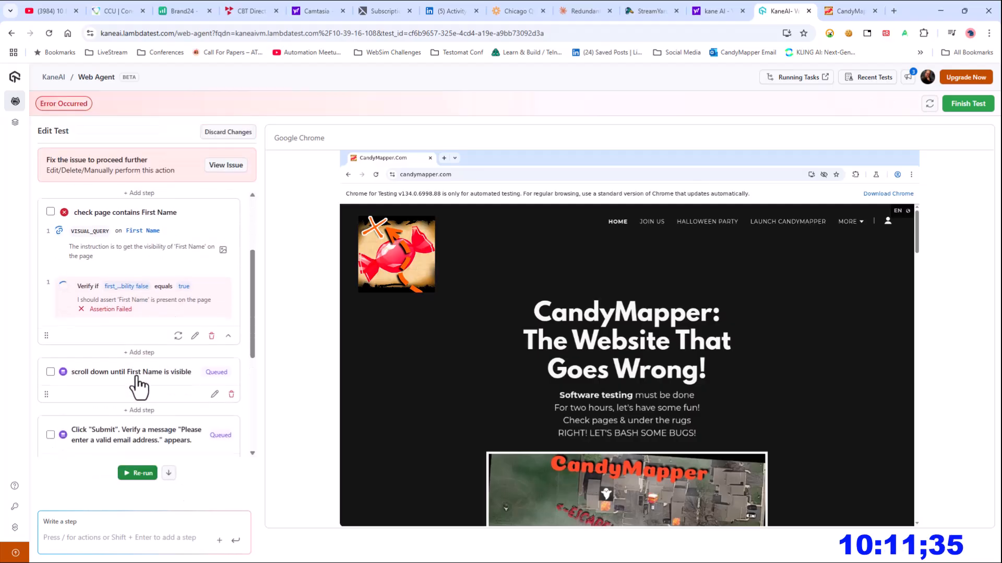
Step: Review the failed "check page contains First Name" step and view its captured screenshot
{"action": "scroll", "coordinate": [45, 261], "scroll_direction": "up", "scroll_amount": 3}
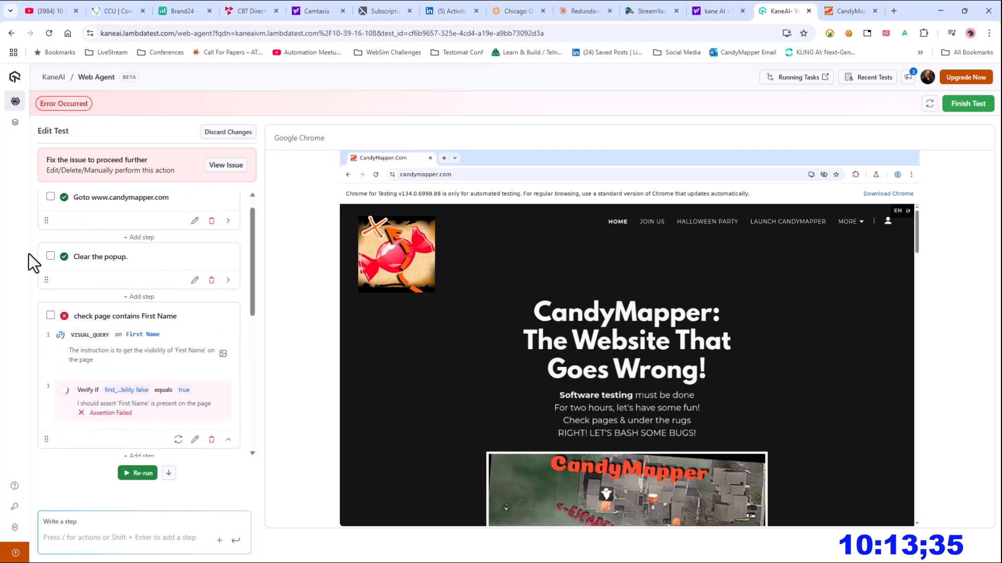
{"action": "scroll", "coordinate": [125, 344], "scroll_direction": "down", "scroll_amount": 3}
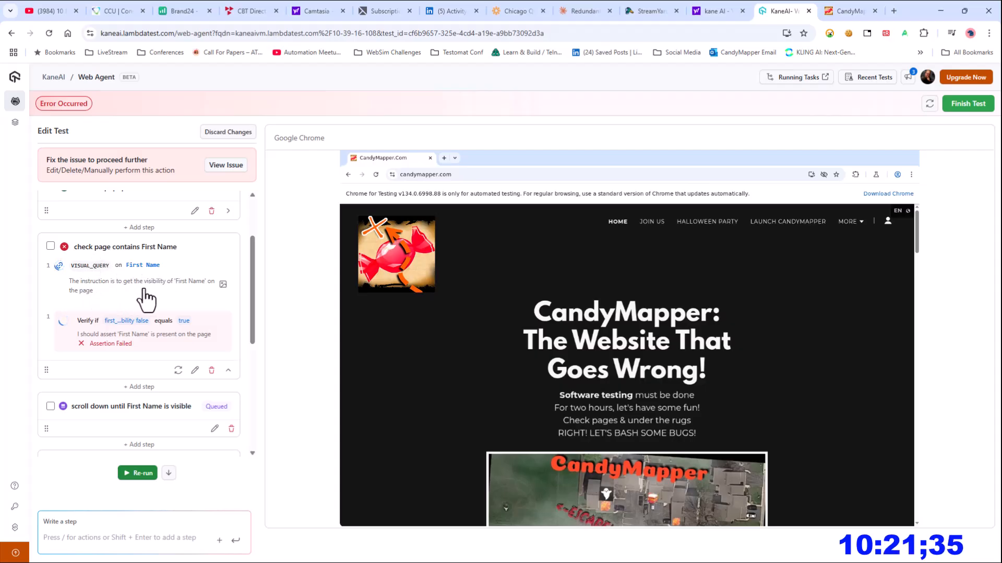
{"action": "left_click", "coordinate": [223, 284]}
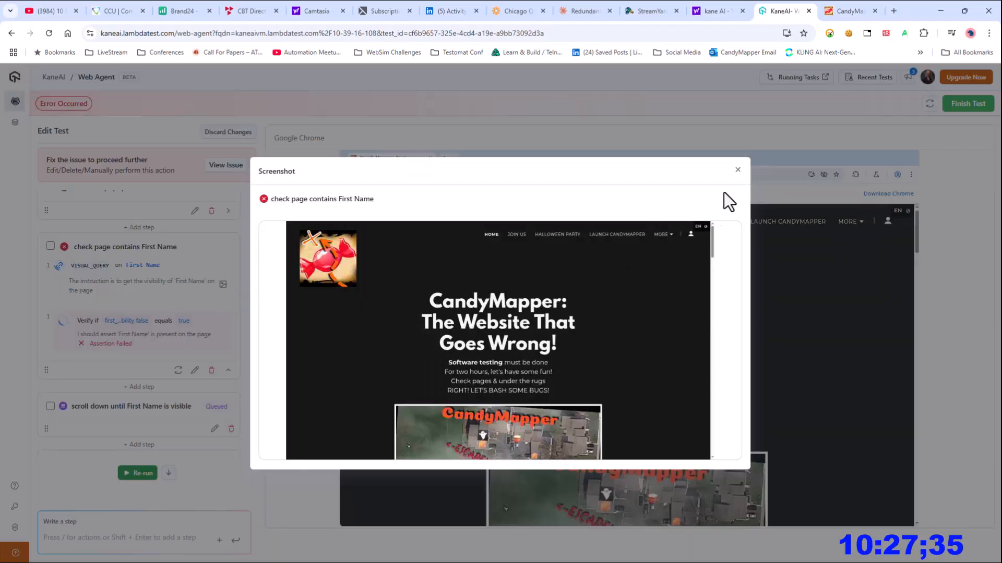
{"action": "left_click", "coordinate": [737, 171]}
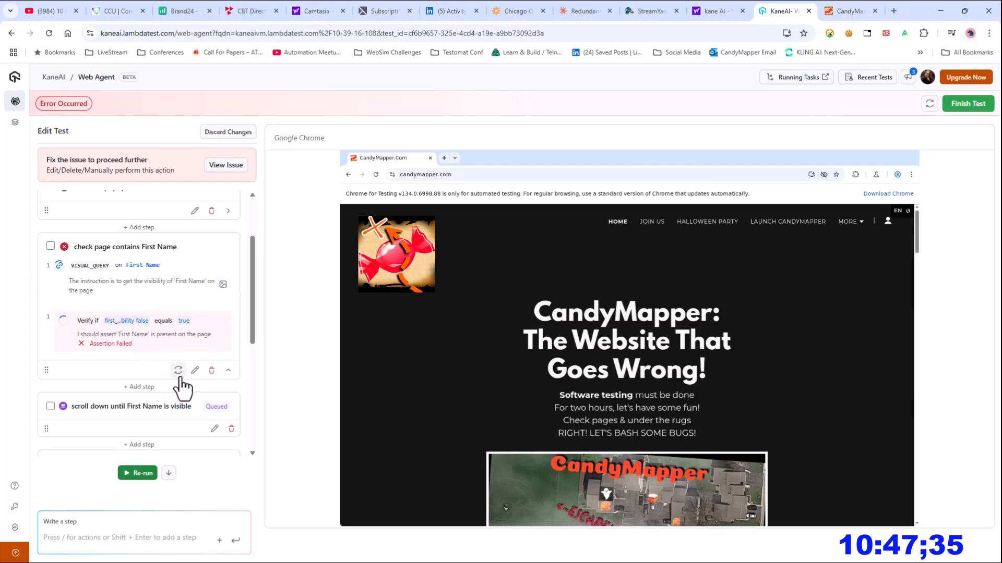
Step: Move "scroll down until First Name is visible" ahead of "check page contains First Name" and re-run the test
{"action": "scroll", "coordinate": [133, 314], "scroll_direction": "up", "scroll_amount": 2}
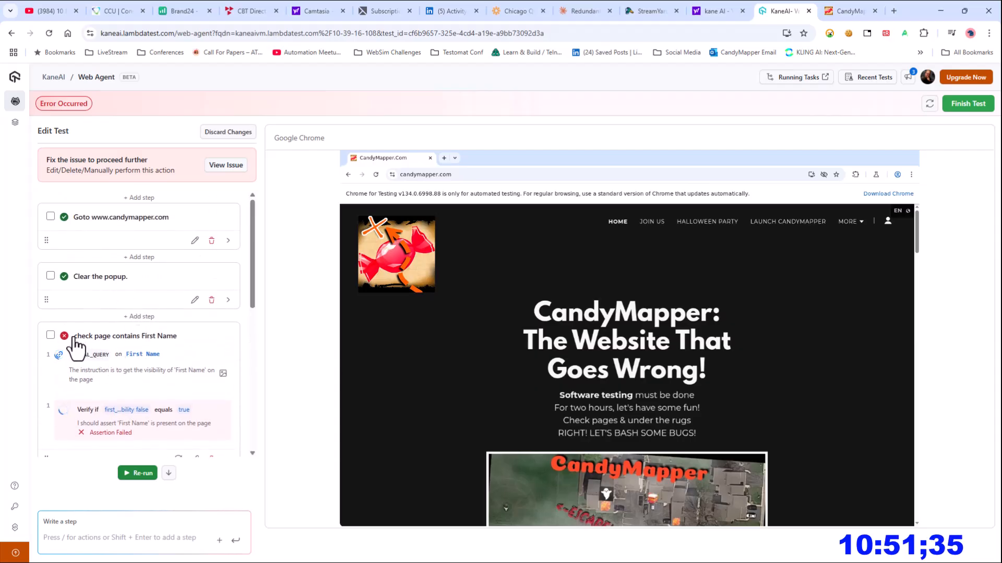
{"action": "scroll", "coordinate": [112, 365], "scroll_direction": "down", "scroll_amount": 3}
{"action": "mouse_move", "coordinate": [111, 360]}
{"action": "left_mouse_down"}
{"action": "mouse_move", "coordinate": [119, 314]}
{"action": "mouse_move", "coordinate": [123, 347]}
{"action": "left_mouse_up"}
{"action": "left_click_drag", "start_coordinate": [47, 378], "coordinate": [34, 316]}
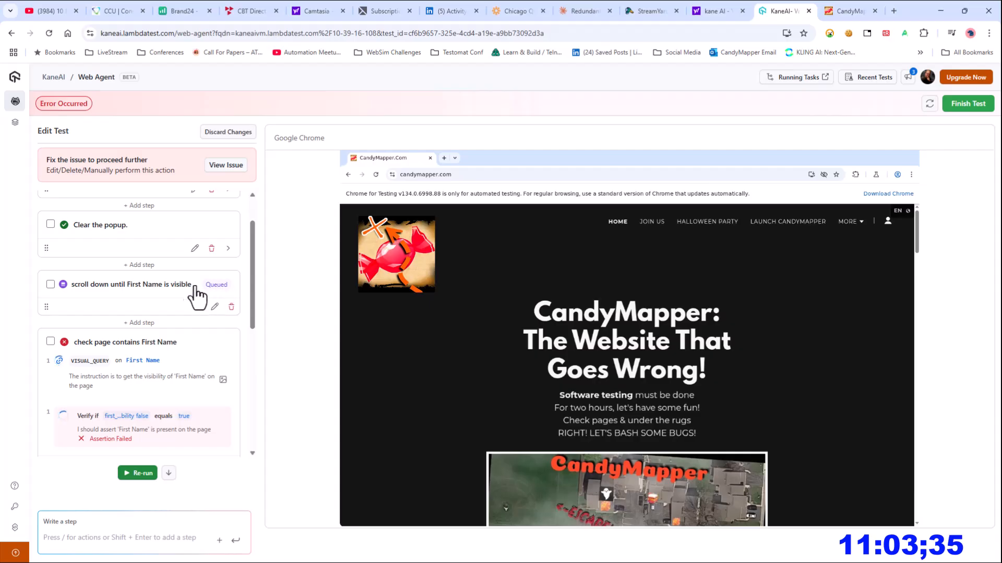
{"action": "left_click", "coordinate": [139, 474]}
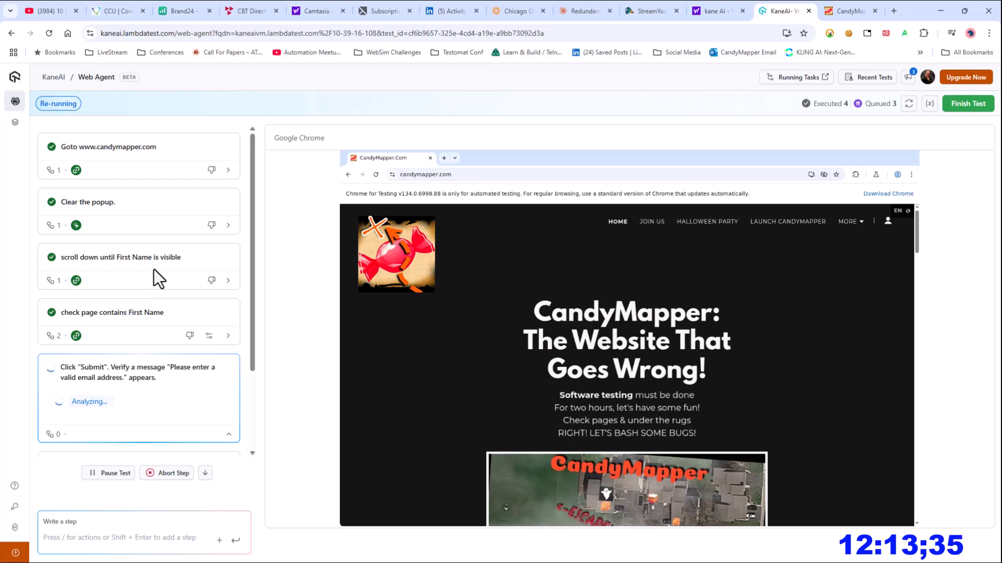
Step: Expand the details of the executed "scroll down until First Name is visible" step
{"action": "left_click_drag", "start_coordinate": [79, 257], "coordinate": [201, 252]}
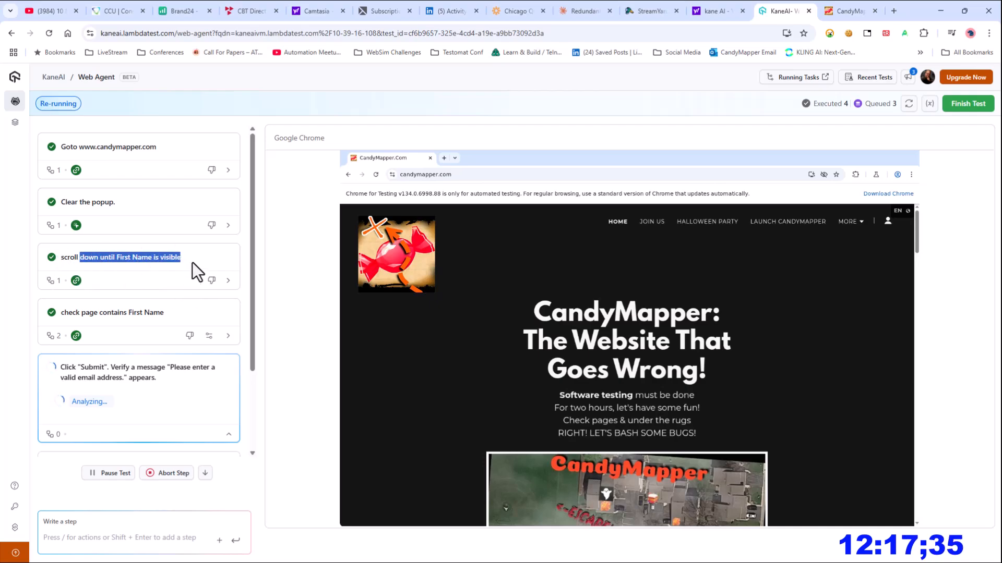
{"action": "left_click", "coordinate": [228, 281]}
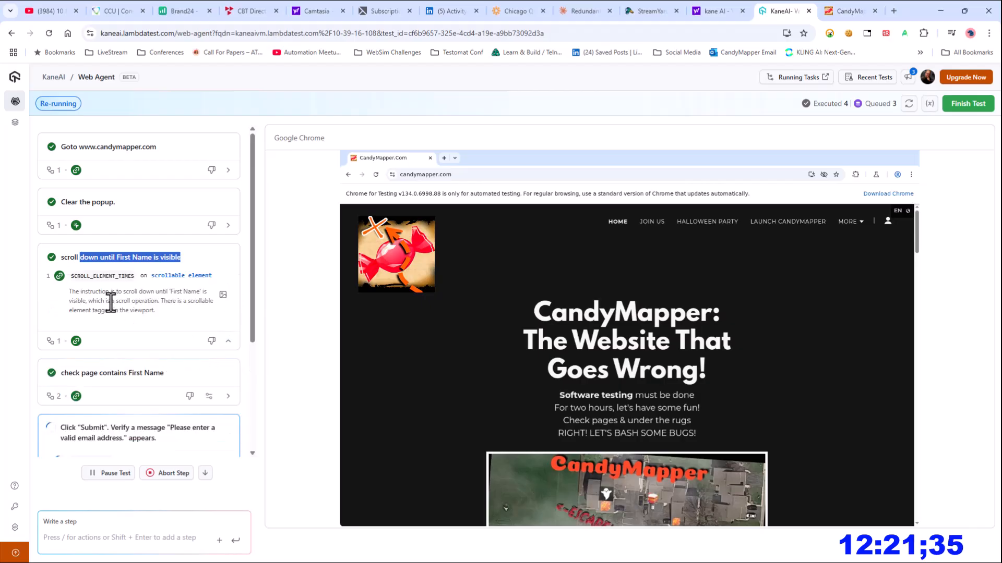
{"action": "left_click_drag", "start_coordinate": [154, 293], "coordinate": [206, 291]}
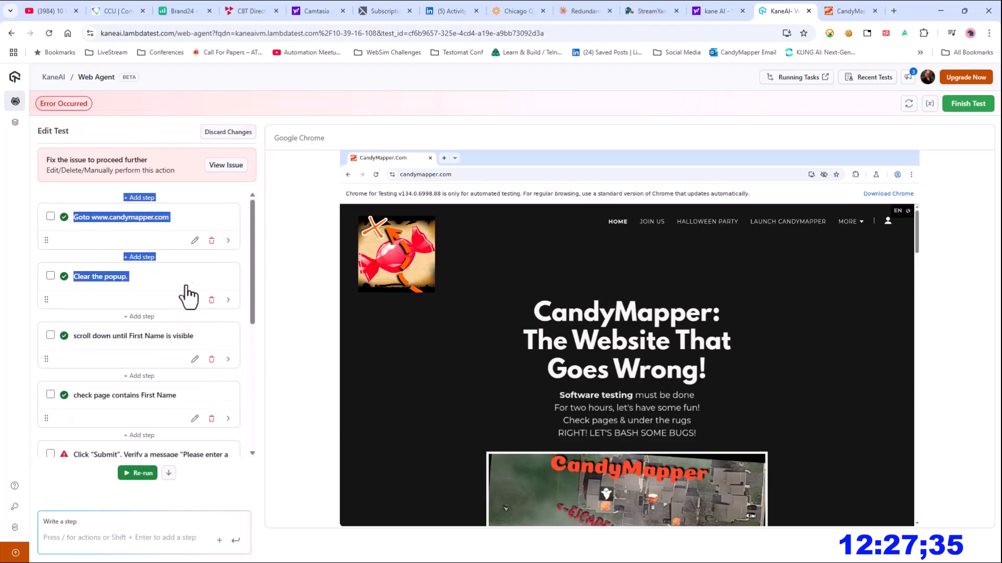
{"action": "scroll", "coordinate": [204, 323], "scroll_direction": "down", "scroll_amount": 5}
{"action": "scroll", "coordinate": [206, 355], "scroll_direction": "up", "scroll_amount": 5}
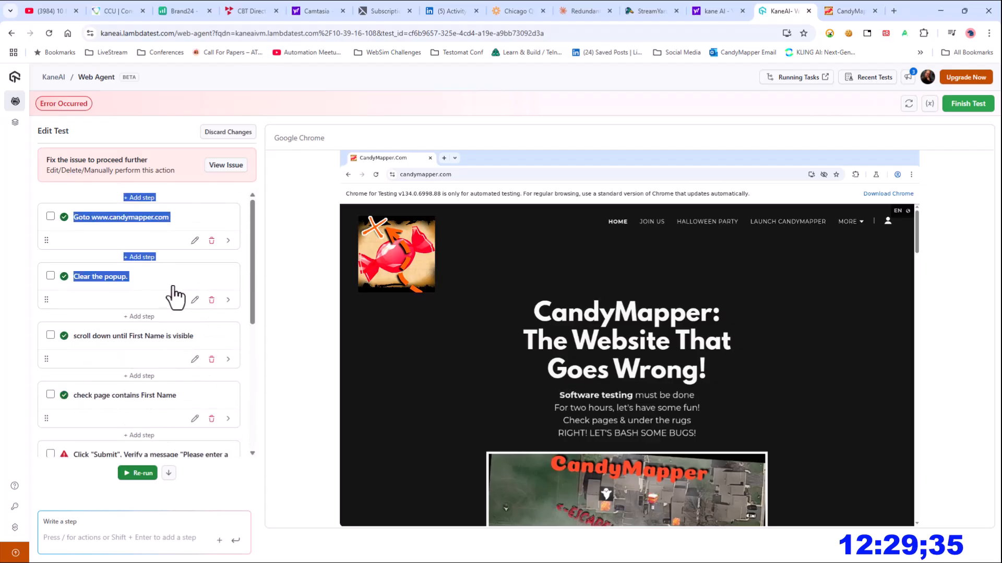
{"action": "left_click", "coordinate": [228, 241]}
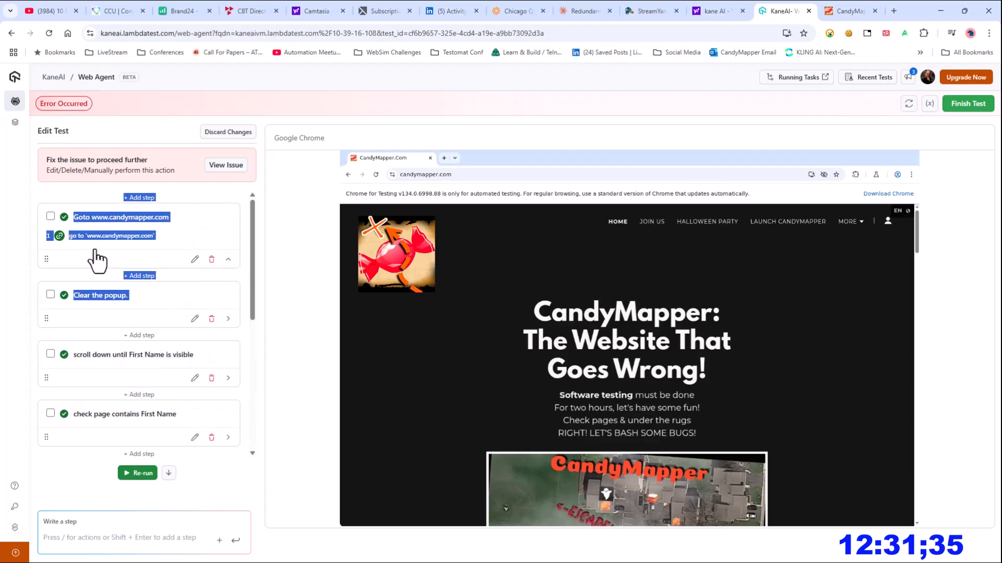
{"action": "left_click", "coordinate": [228, 319]}
{"action": "scroll", "coordinate": [122, 336], "scroll_direction": "down", "scroll_amount": 1}
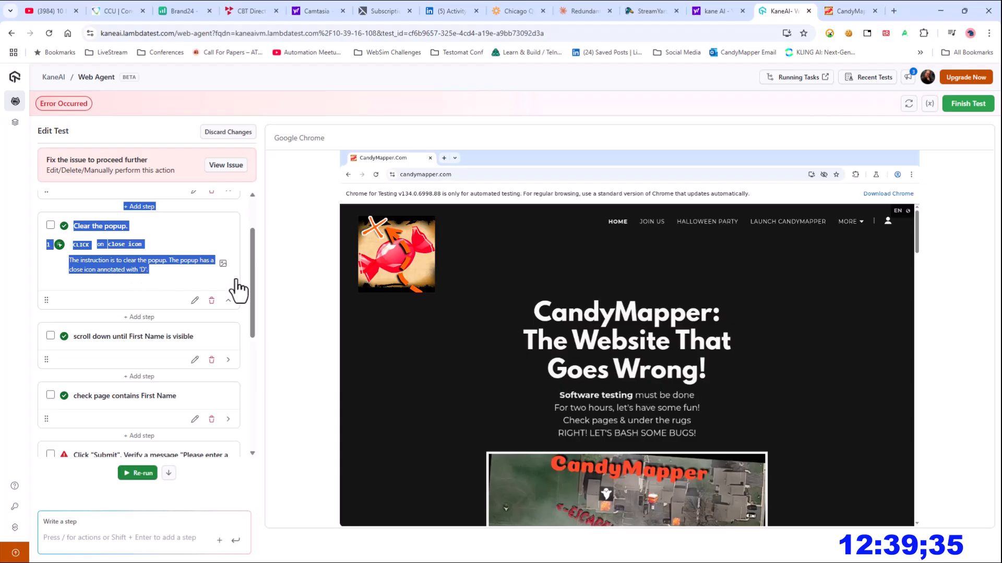
{"action": "scroll", "coordinate": [235, 381], "scroll_direction": "down", "scroll_amount": 1}
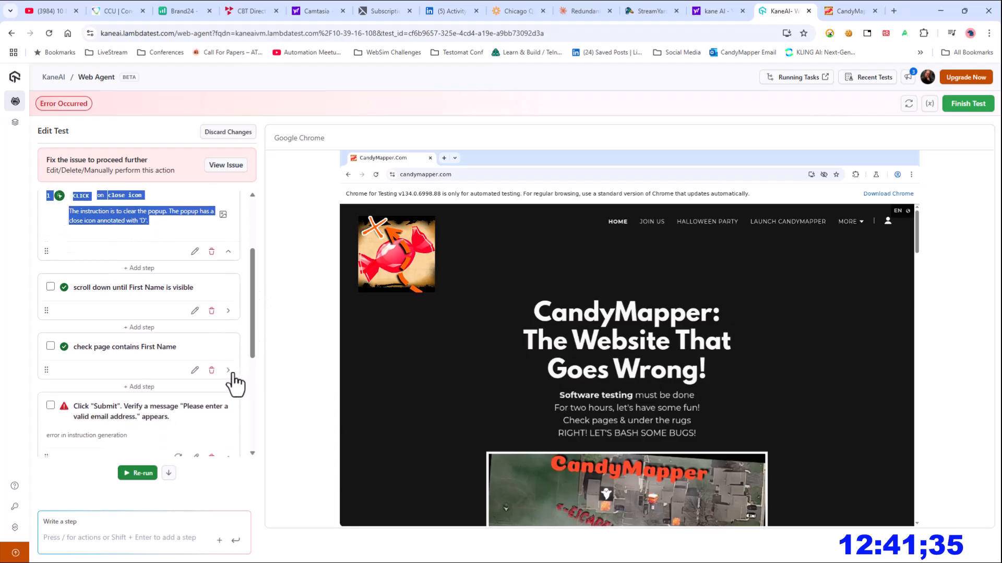
Step: Expand "scroll down until First Name is visible" and "check page contains First Name" and examine their generated actions and the First Name assertion
{"action": "left_click", "coordinate": [228, 290]}
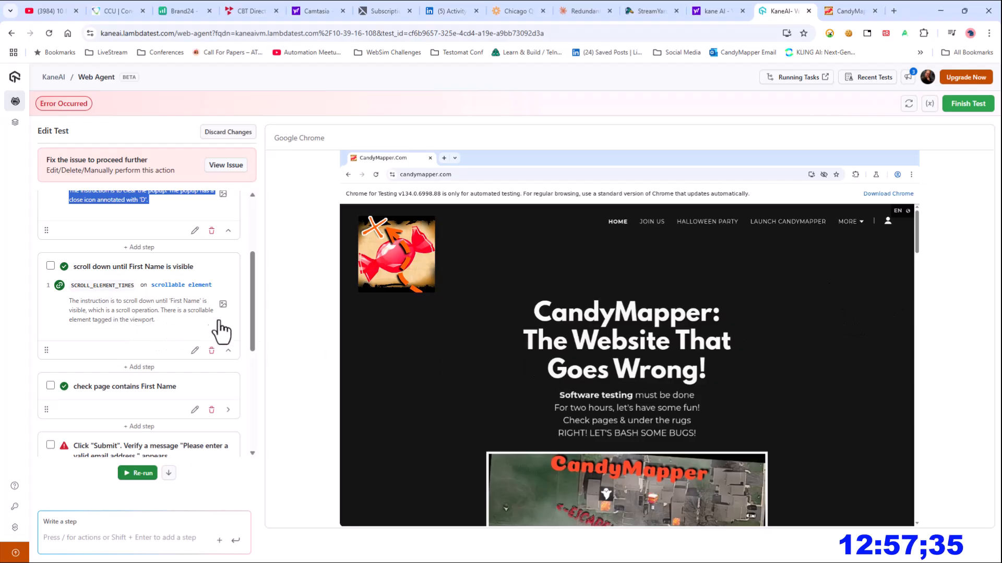
{"action": "left_click", "coordinate": [228, 410]}
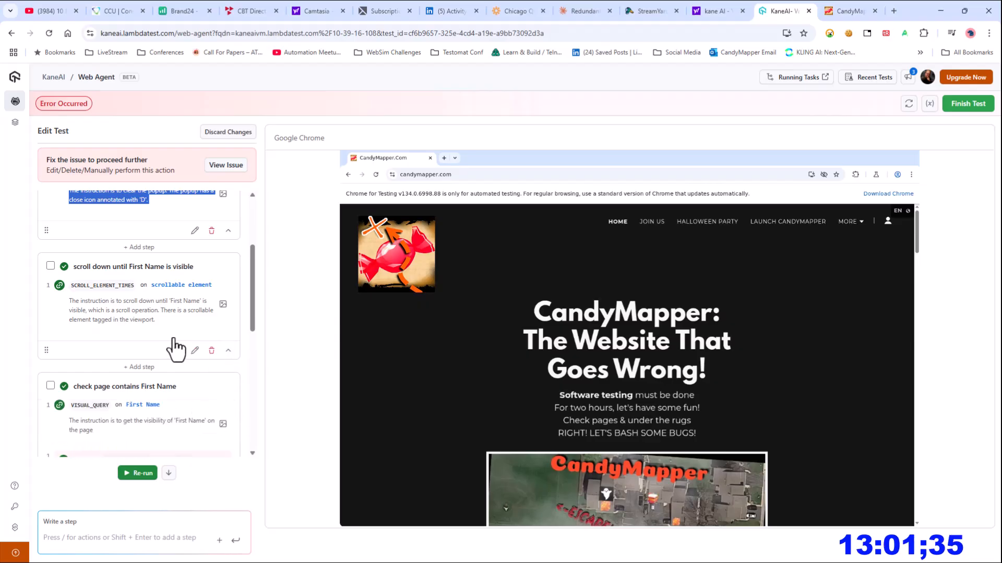
{"action": "scroll", "coordinate": [174, 345], "scroll_direction": "down", "scroll_amount": 3}
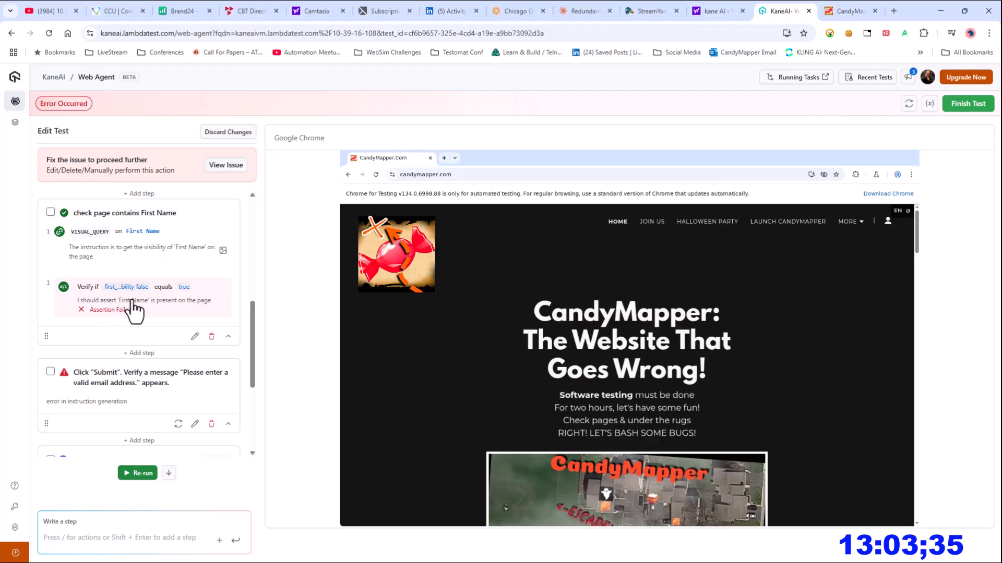
{"action": "scroll", "coordinate": [130, 329], "scroll_direction": "up", "scroll_amount": 1}
{"action": "scroll", "coordinate": [146, 329], "scroll_direction": "up", "scroll_amount": 1}
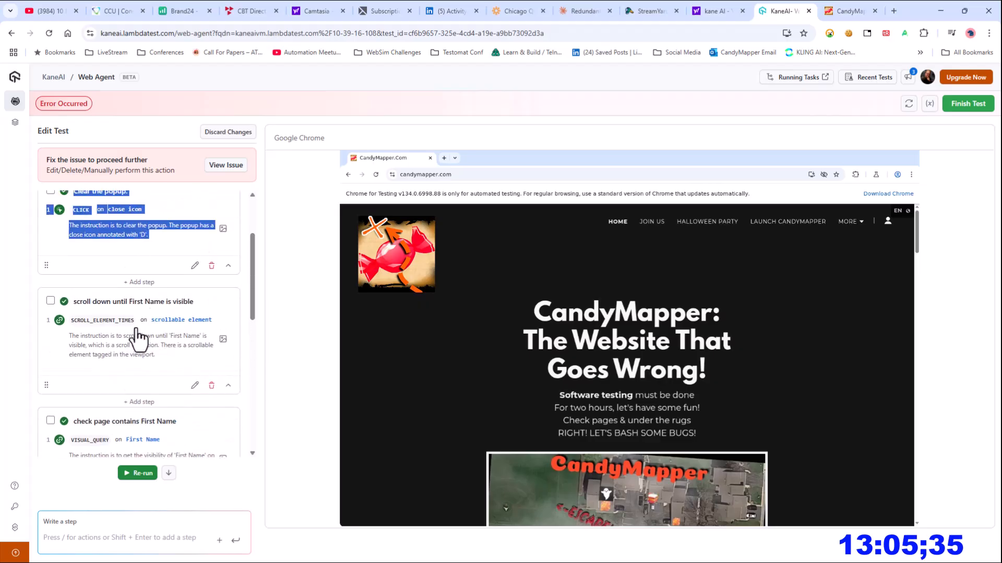
{"action": "scroll", "coordinate": [118, 360], "scroll_direction": "down", "scroll_amount": 1}
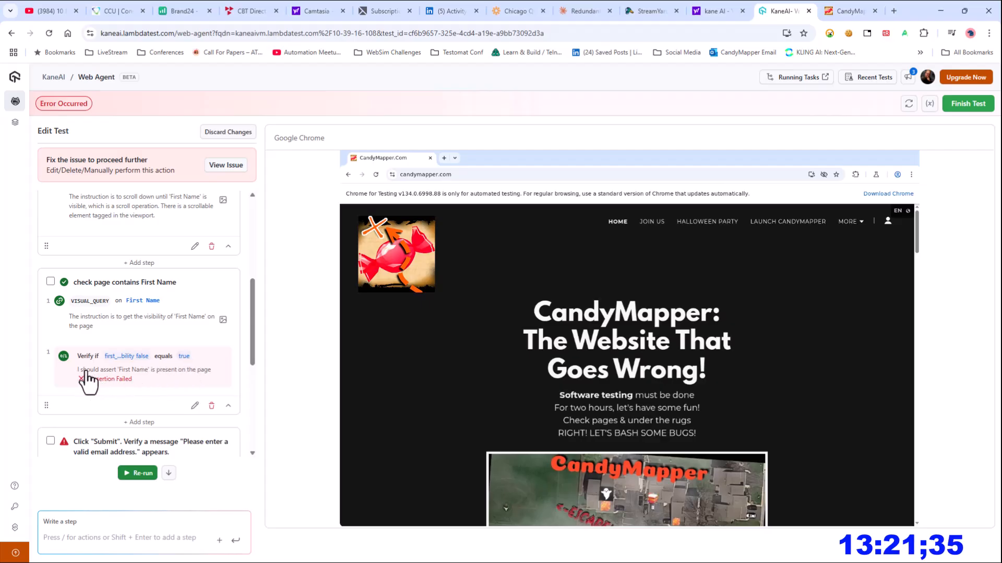
{"action": "left_click_drag", "start_coordinate": [123, 370], "coordinate": [153, 369]}
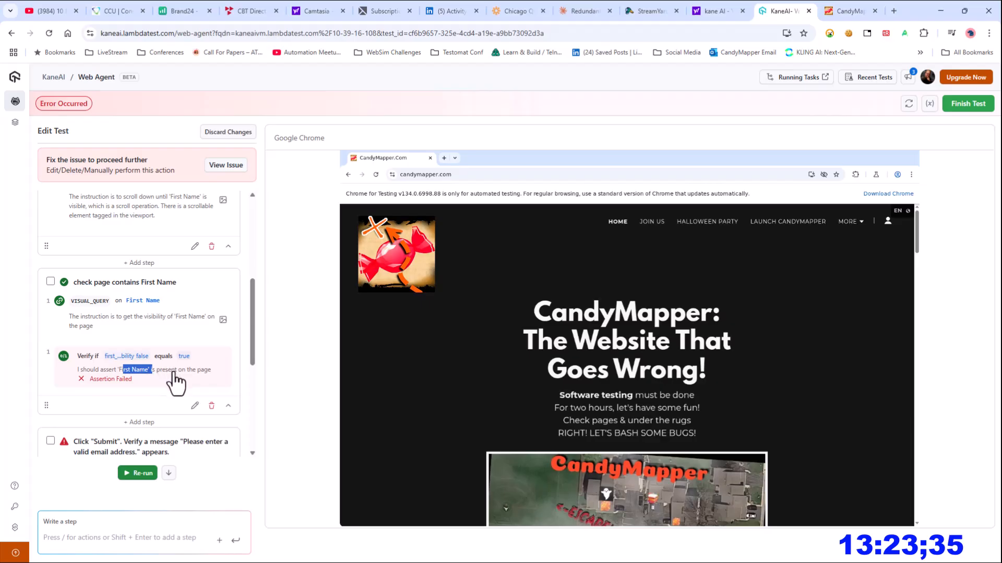
{"action": "scroll", "coordinate": [156, 360], "scroll_direction": "down", "scroll_amount": 1}
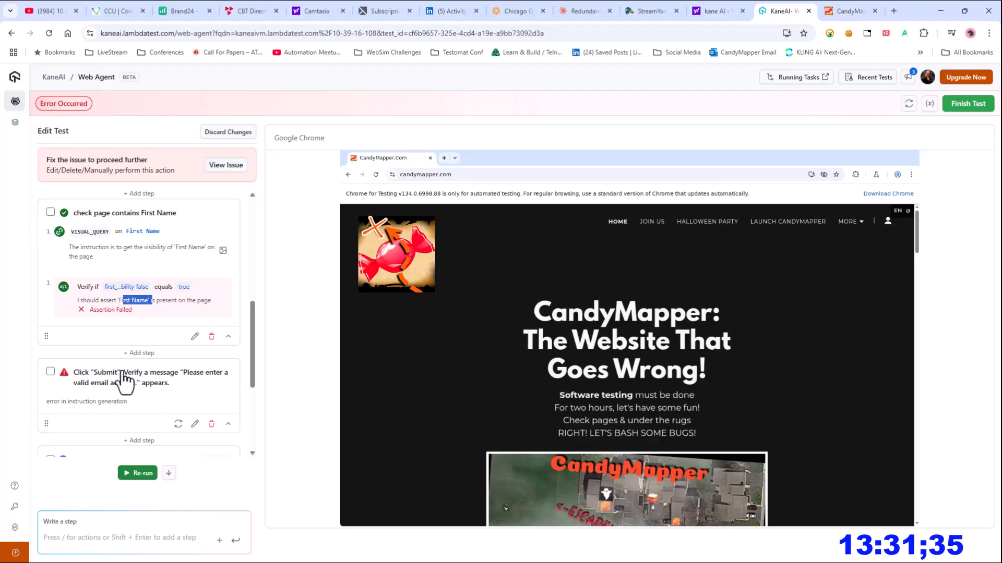
{"action": "scroll", "coordinate": [112, 336], "scroll_direction": "down", "scroll_amount": 2}
{"action": "scroll", "coordinate": [123, 392], "scroll_direction": "up", "scroll_amount": 3}
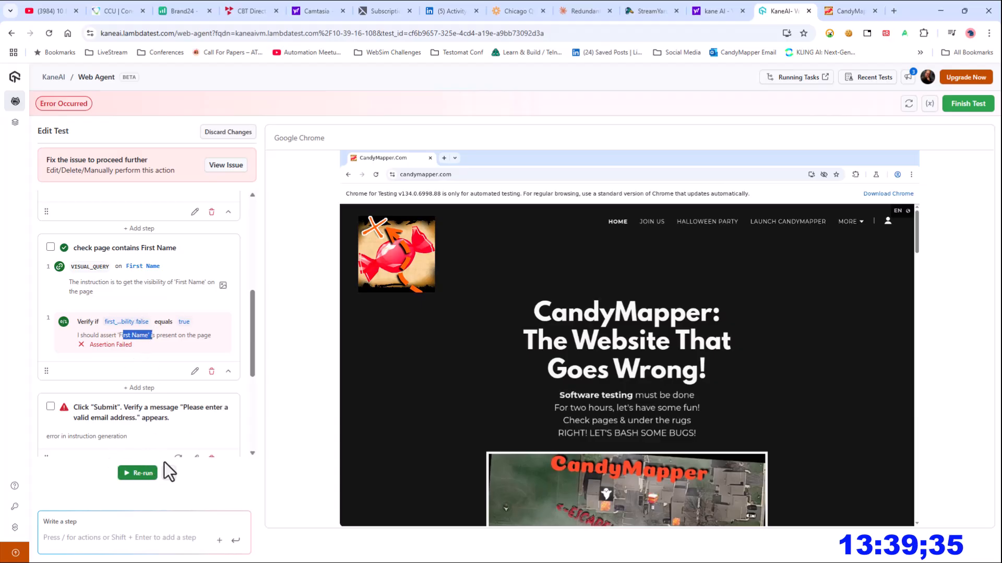
Step: Add a step before "check page contains First Name" and write "scroll down" on two separate lines of its instruction
{"action": "scroll", "coordinate": [130, 399], "scroll_direction": "up", "scroll_amount": 3}
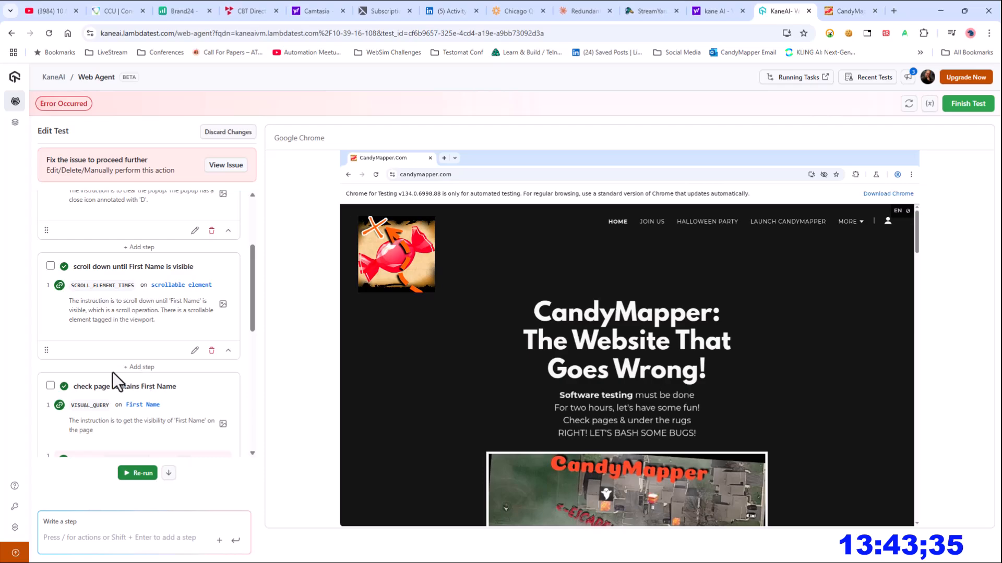
{"action": "left_click", "coordinate": [142, 367]}
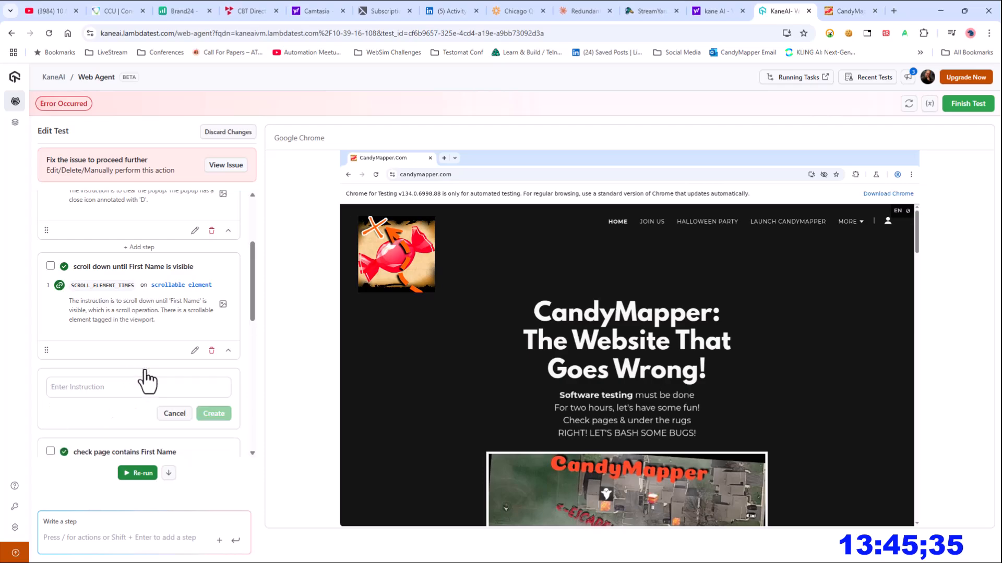
{"action": "type", "text": "sc"}
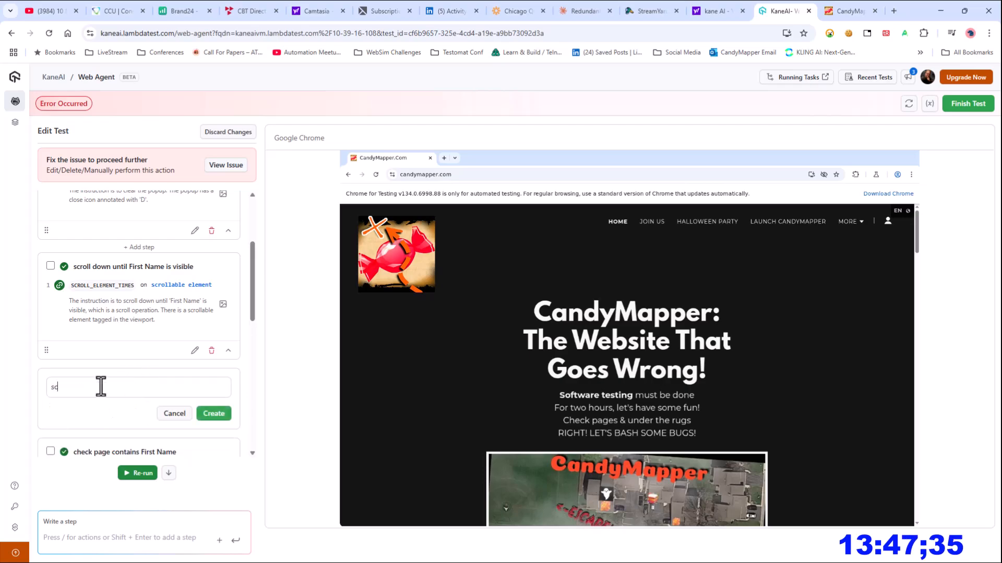
{"action": "type", "text": "roll down"}
{"action": "key", "text": "Return"}
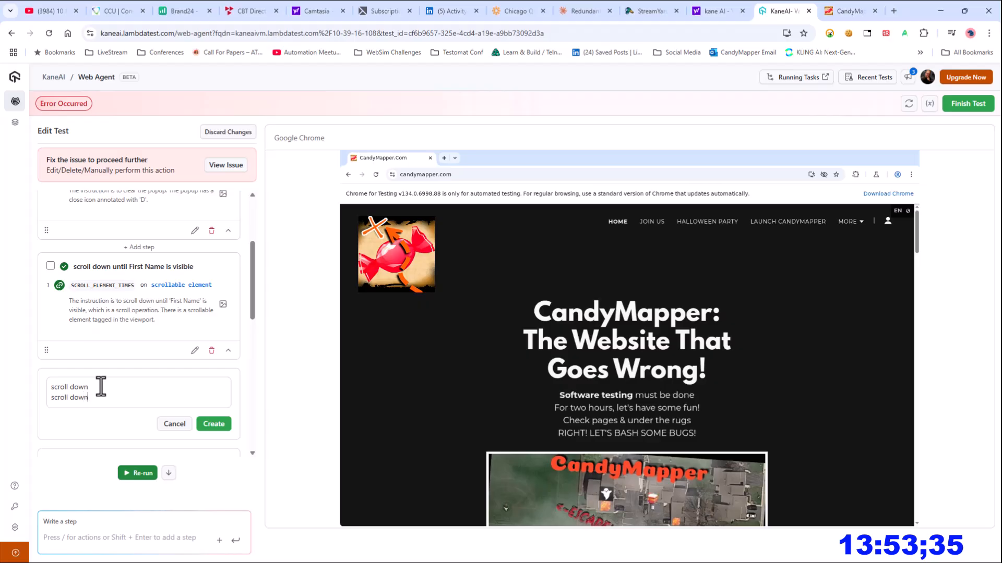
{"action": "type", "text": "scroll down"}
{"action": "key", "text": "Return"}
Step: Switch to the CandyMapper site to check how far the Contact Us form lies below the page top, then return to KaneAI
{"action": "left_click", "coordinate": [849, 7]}
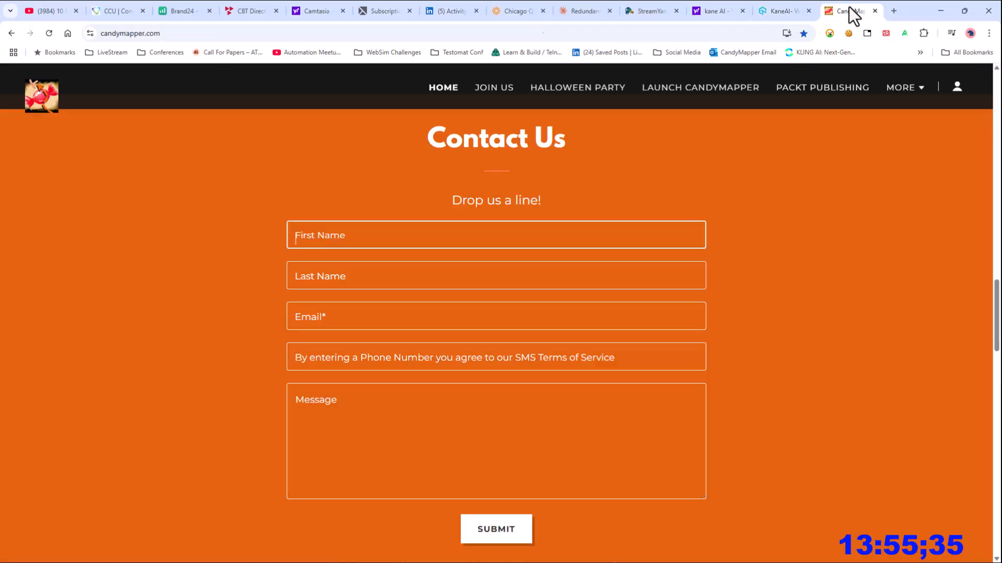
{"action": "scroll", "coordinate": [890, 239], "scroll_direction": "up", "scroll_amount": 15}
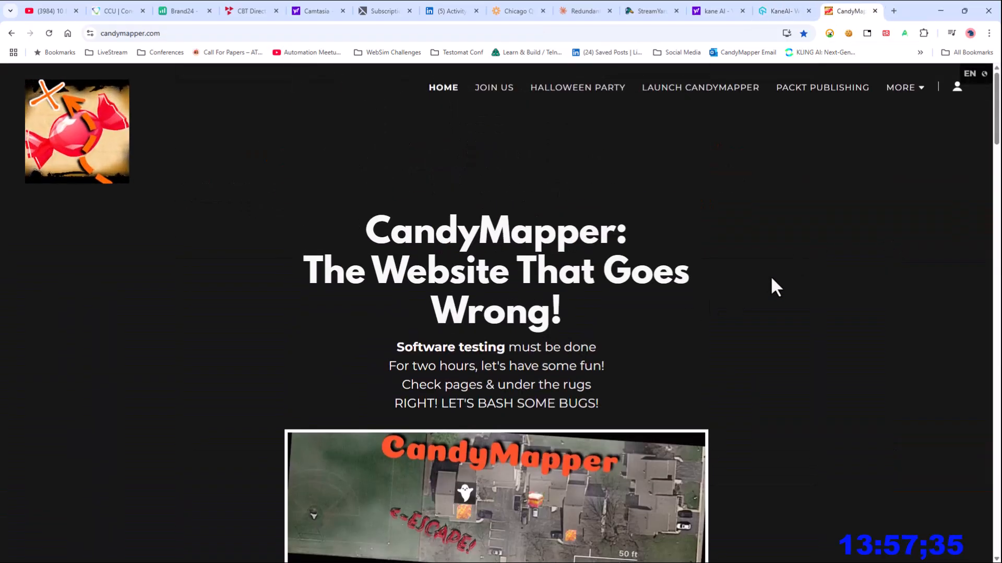
{"action": "scroll", "coordinate": [772, 279], "scroll_direction": "down", "scroll_amount": 15}
{"action": "scroll", "coordinate": [708, 296], "scroll_direction": "down", "scroll_amount": 12}
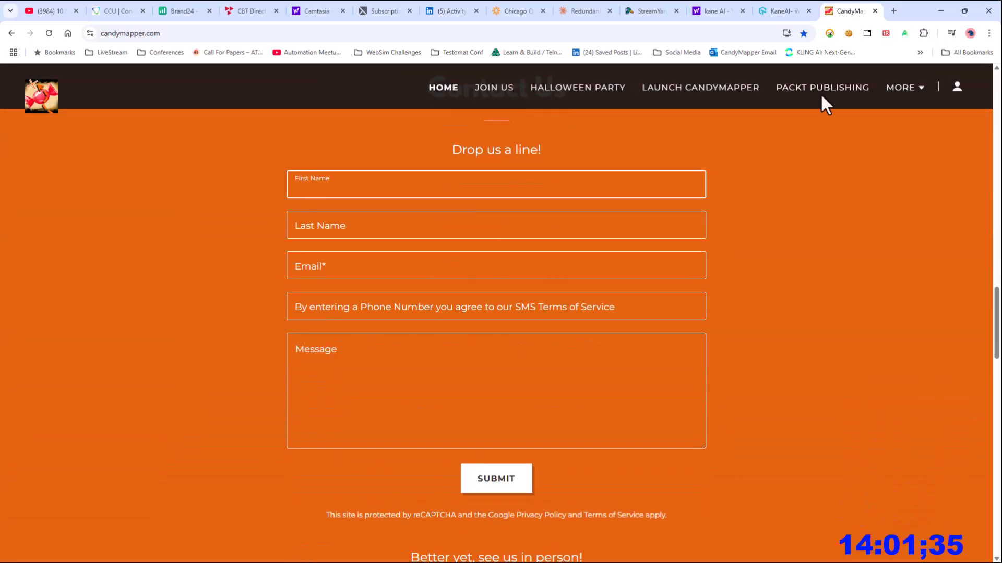
{"action": "left_click", "coordinate": [785, 11]}
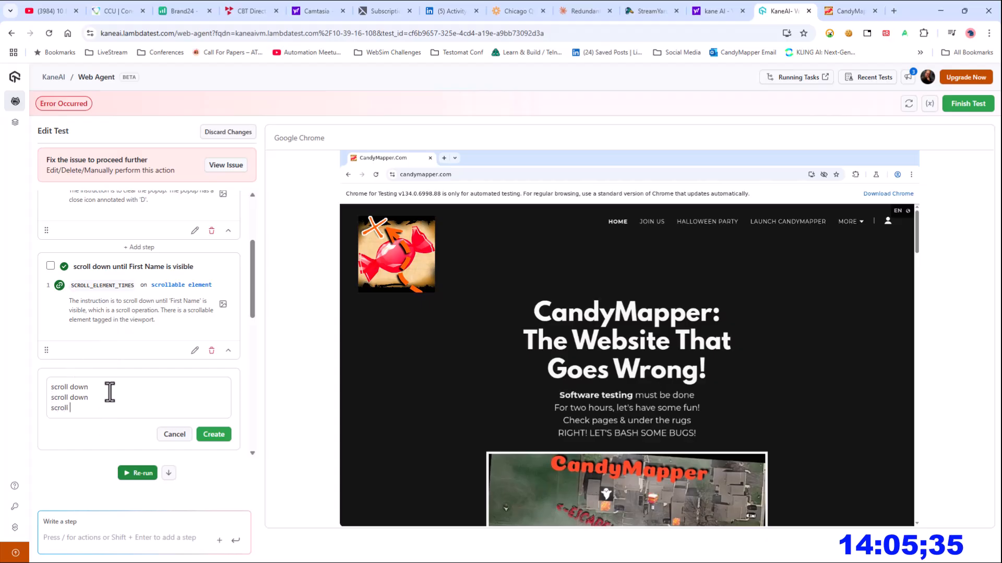
Step: Finish the new instruction with a third "scroll down" line, create the step and re-run the test
{"action": "left_click", "coordinate": [213, 434]}
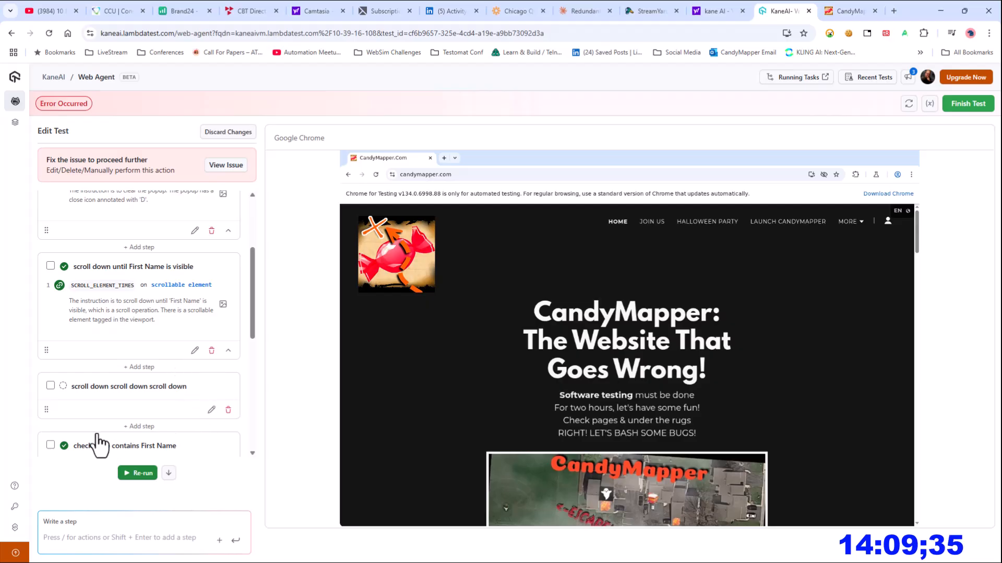
{"action": "left_click", "coordinate": [138, 473]}
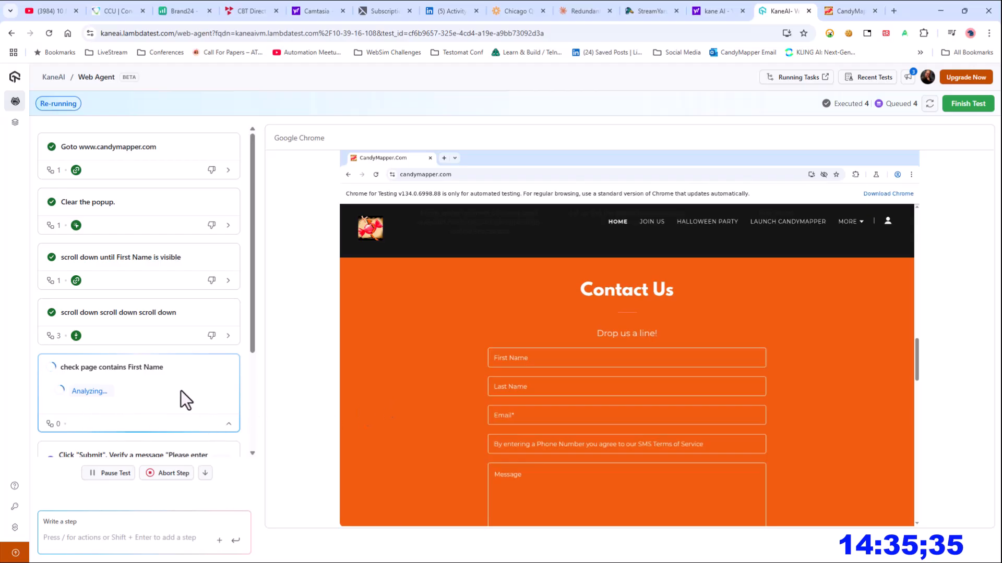
Step: Expand the re-executed "check page contains First Name" step and review its First Name visibility assertion
{"action": "scroll", "coordinate": [177, 411], "scroll_direction": "down", "scroll_amount": 3}
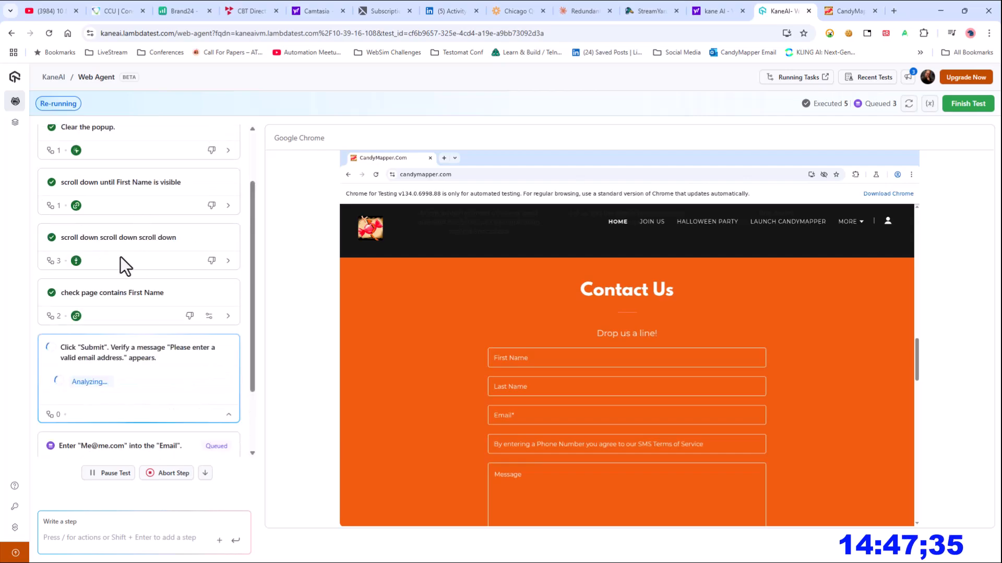
{"action": "scroll", "coordinate": [130, 300], "scroll_direction": "down", "scroll_amount": 1}
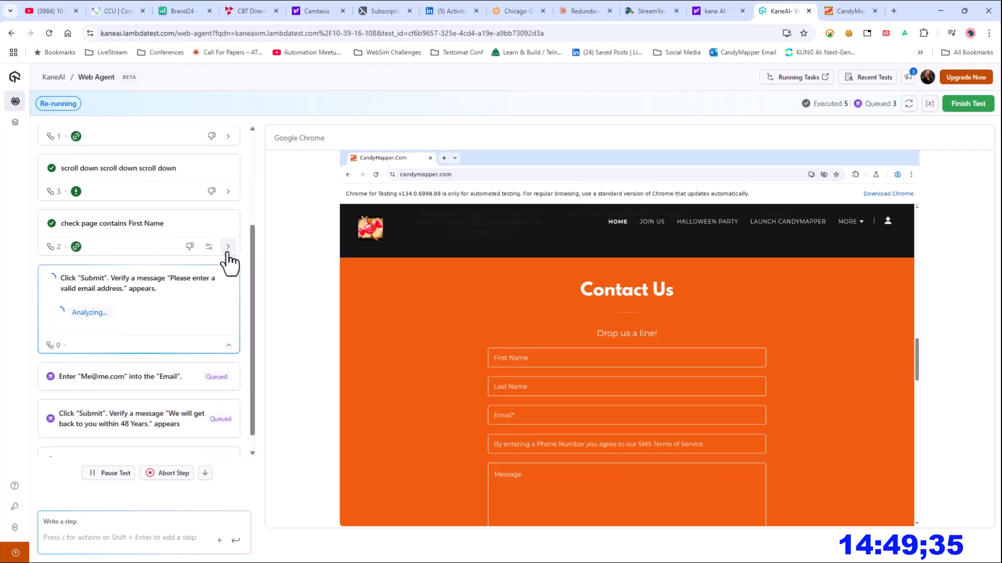
{"action": "left_click", "coordinate": [228, 247]}
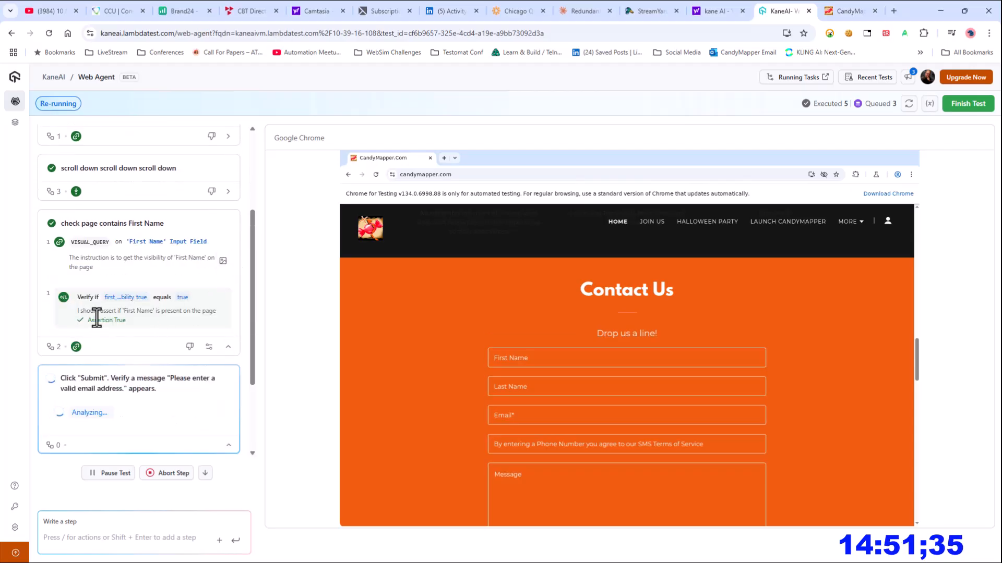
{"action": "left_click_drag", "start_coordinate": [123, 311], "coordinate": [188, 311]}
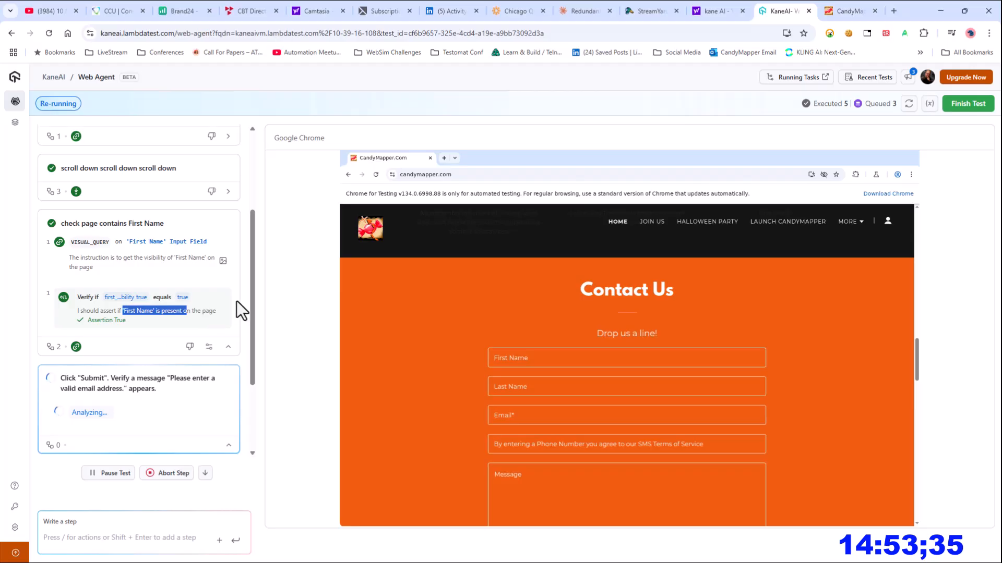
{"action": "left_click_drag", "start_coordinate": [106, 298], "coordinate": [141, 301]}
{"action": "left_click", "coordinate": [125, 302]}
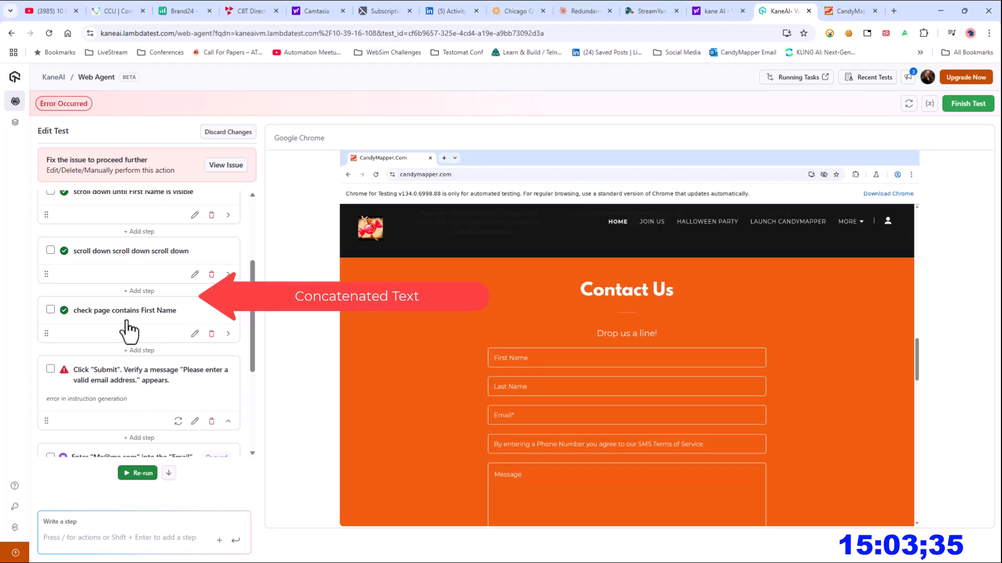
Step: Review the failed "Click "Submit"" email validation step together with the scroll and check steps before it and the queued steps after it
{"action": "scroll", "coordinate": [128, 324], "scroll_direction": "down", "scroll_amount": 3}
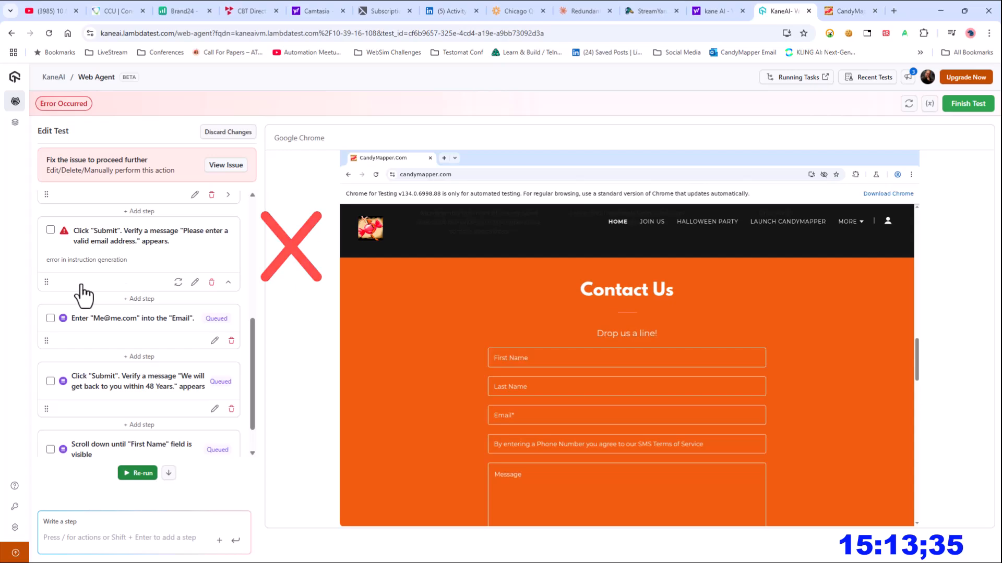
{"action": "scroll", "coordinate": [71, 308], "scroll_direction": "up", "scroll_amount": 2}
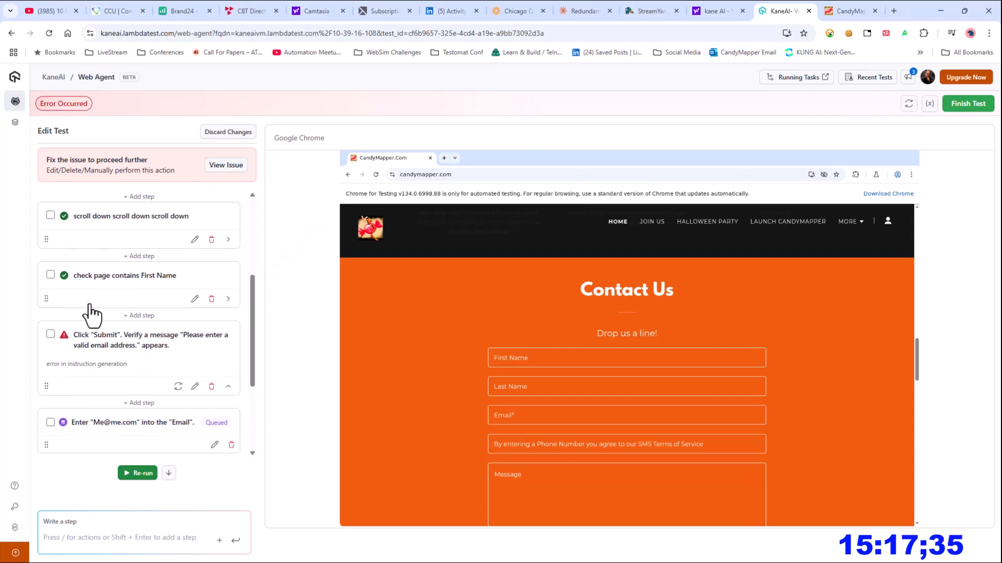
{"action": "scroll", "coordinate": [104, 358], "scroll_direction": "down", "scroll_amount": 1}
{"action": "scroll", "coordinate": [118, 425], "scroll_direction": "up", "scroll_amount": 2}
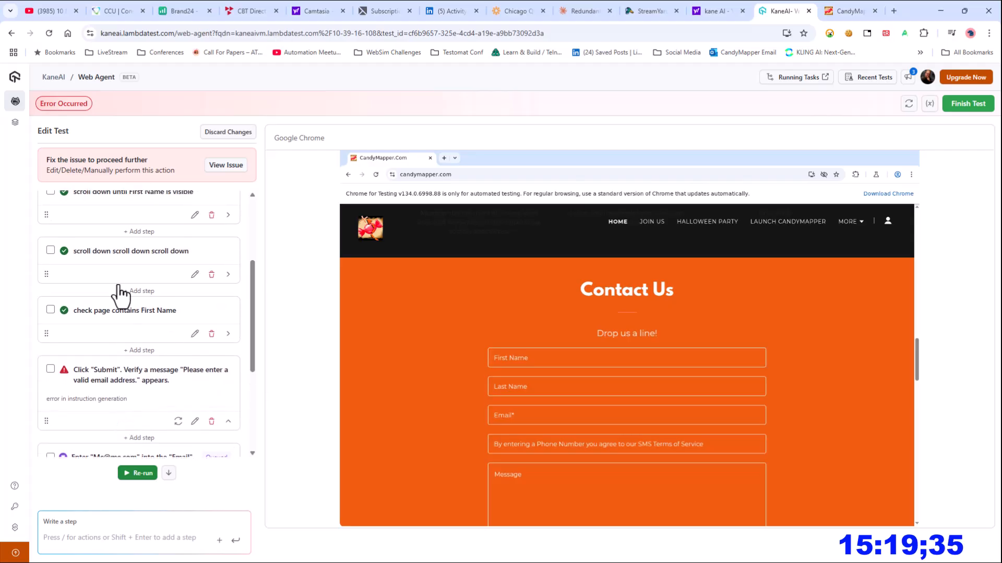
{"action": "scroll", "coordinate": [112, 391], "scroll_direction": "down", "scroll_amount": 2}
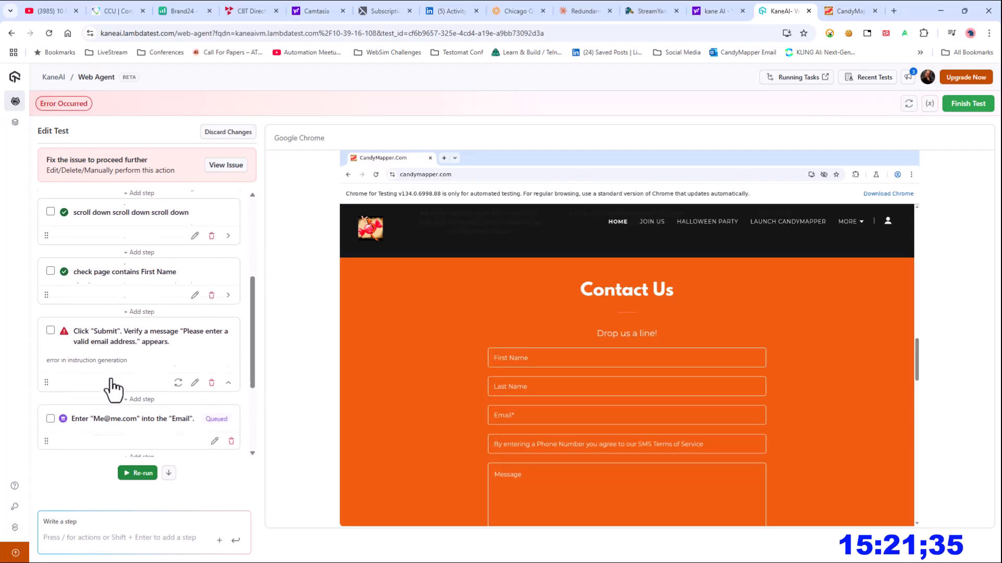
{"action": "scroll", "coordinate": [115, 297], "scroll_direction": "down", "scroll_amount": 1}
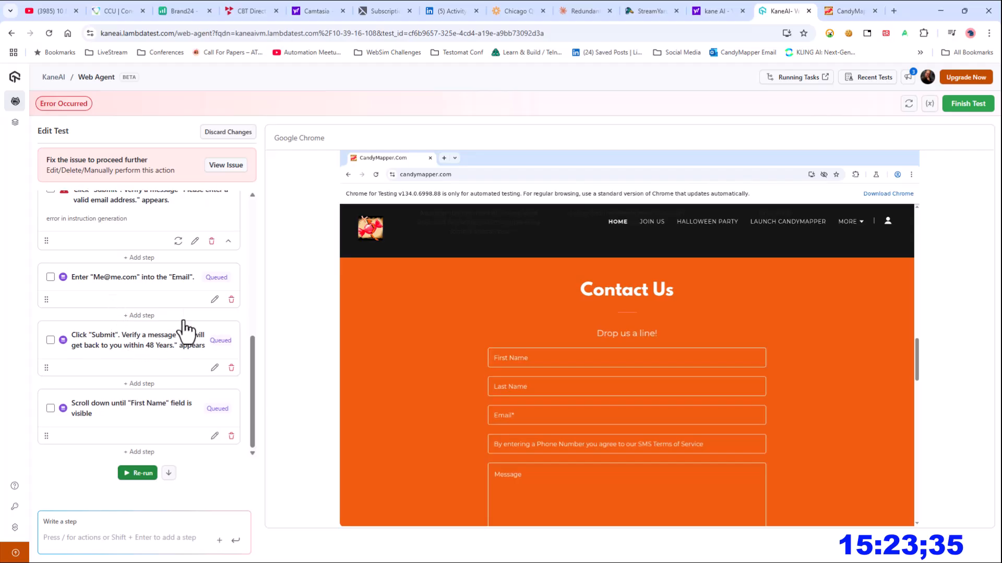
{"action": "scroll", "coordinate": [133, 363], "scroll_direction": "up", "scroll_amount": 2}
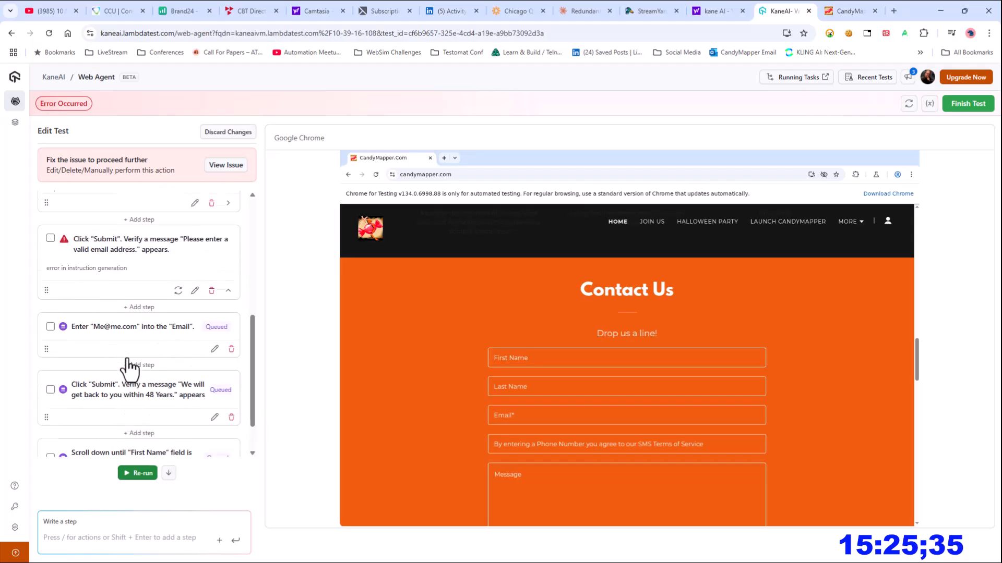
{"action": "scroll", "coordinate": [147, 431], "scroll_direction": "up", "scroll_amount": 2}
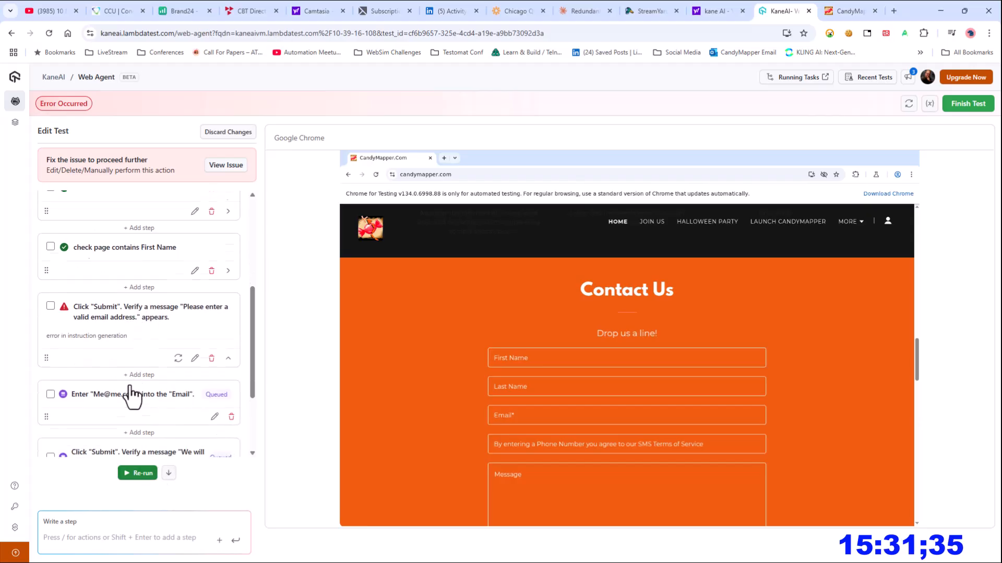
Step: Create a step after "check page contains First Name" that enters a sample first name into the "First Name" field
{"action": "scroll", "coordinate": [134, 397], "scroll_direction": "down", "scroll_amount": 2}
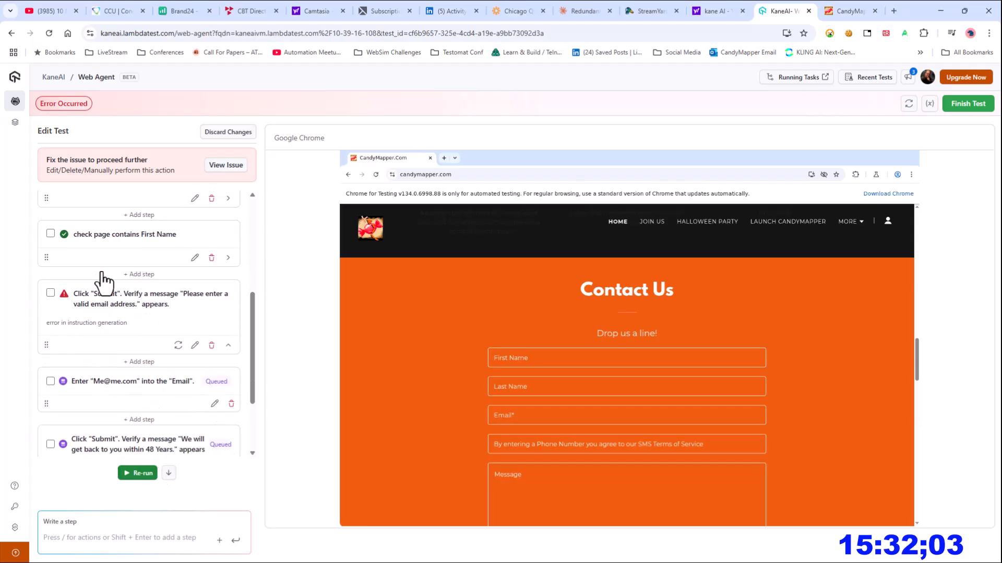
{"action": "left_click", "coordinate": [141, 274]}
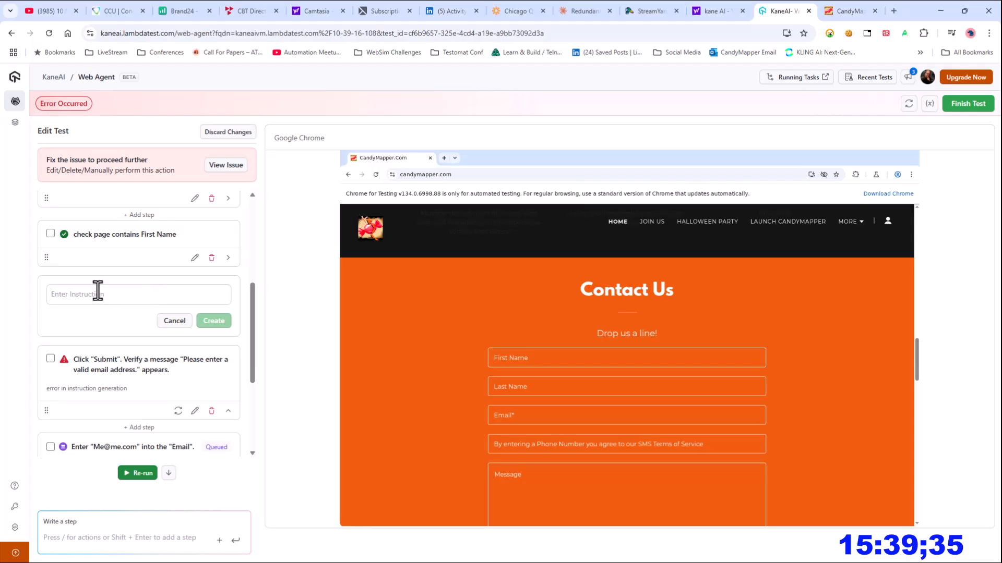
{"action": "type", "text": "enter \"Paul\" into"}
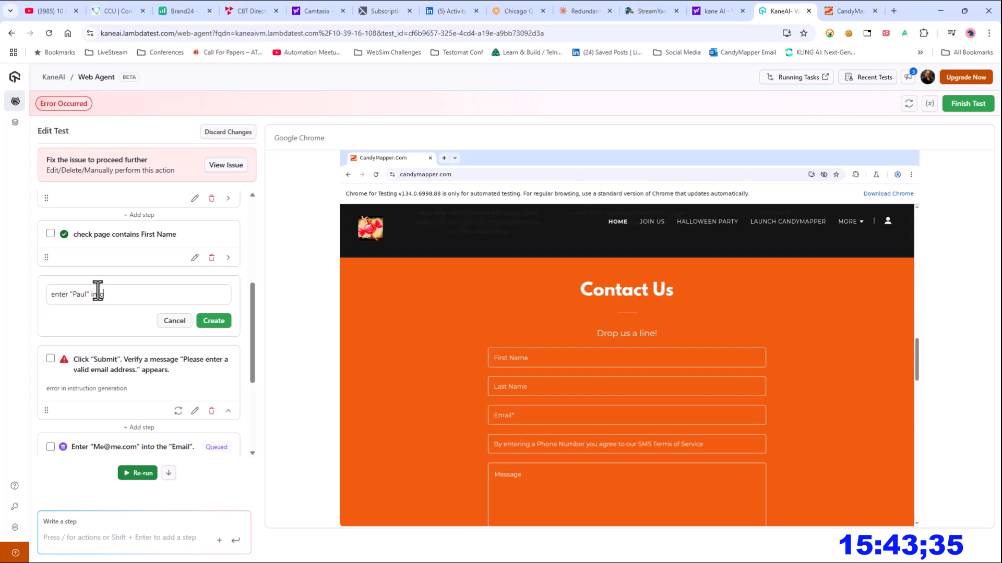
{"action": "type", "text": " \"Fi"}
{"action": "type", "text": "rest Name\" "}
{"action": "type", "text": "filed"}
{"action": "key", "text": "Left"}
{"action": "key", "text": "Right"}
{"action": "key", "text": "BackSpace"}
{"action": "key", "text": "BackSpace"}
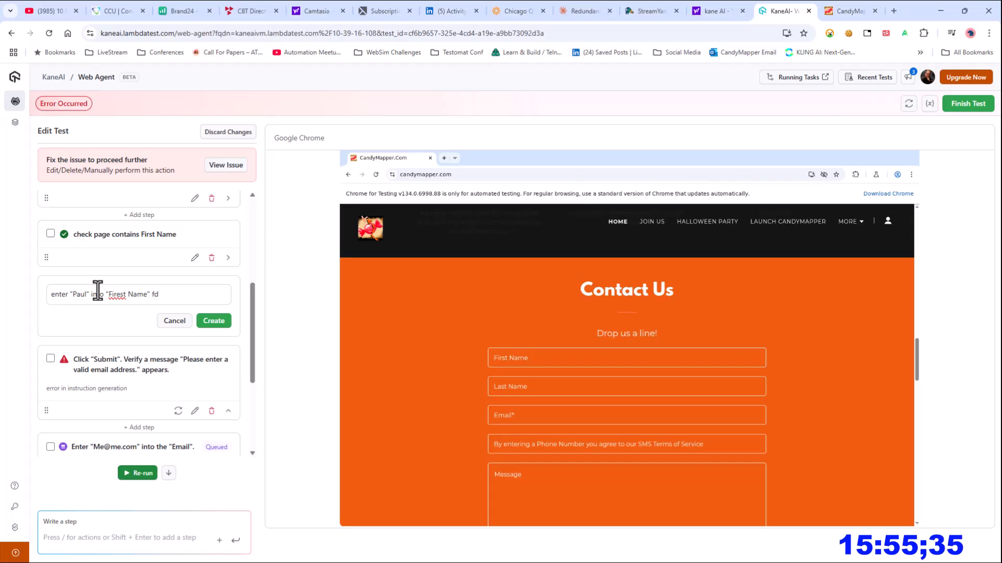
{"action": "type", "text": "il"}
{"action": "double_click", "coordinate": [117, 295]}
{"action": "type", "text": "Fir"}
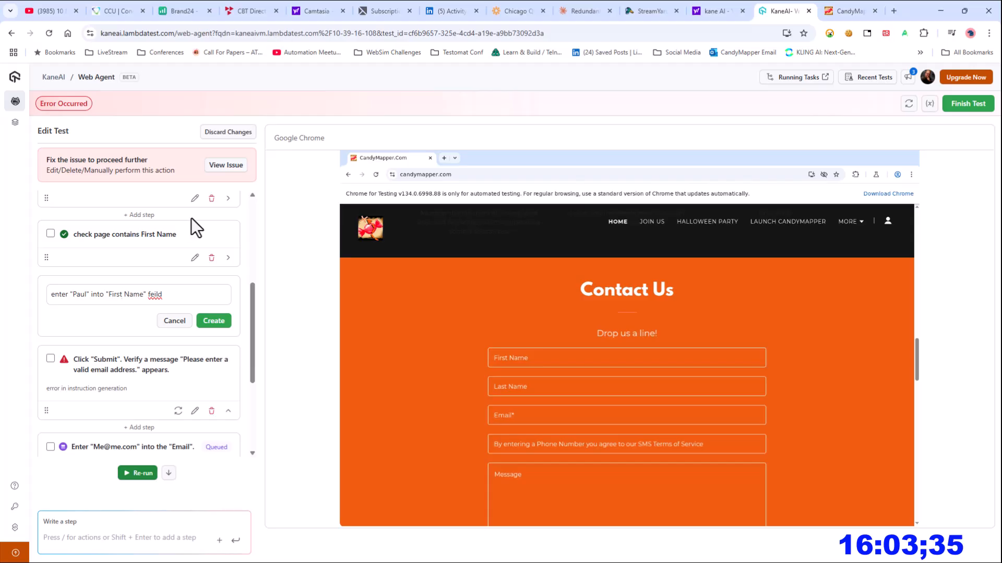
{"action": "left_click", "coordinate": [220, 321]}
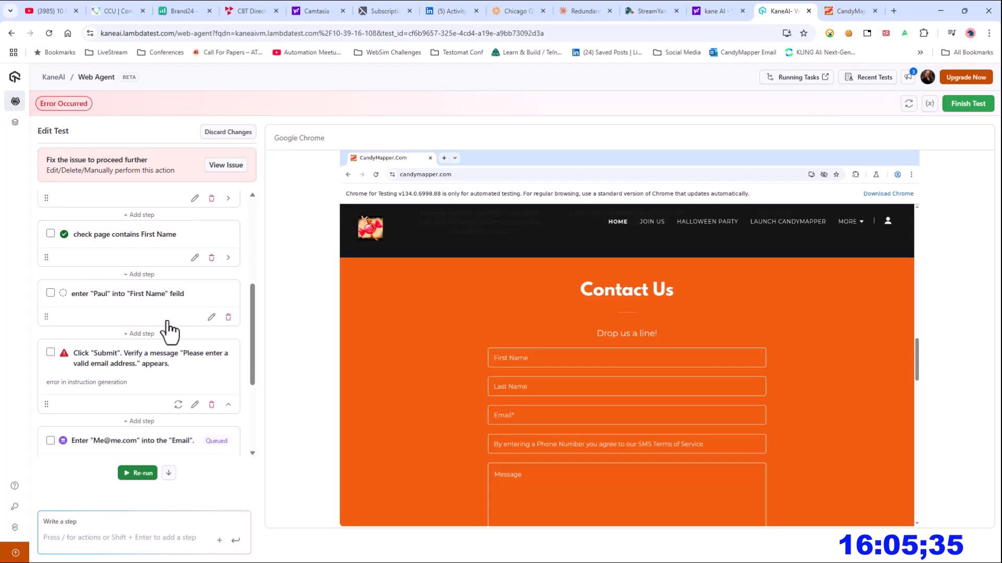
Step: Correct the misspelled last word of the new First Name entry instruction to "field" and update the step
{"action": "left_click", "coordinate": [212, 317]}
{"action": "double_click", "coordinate": [155, 299]}
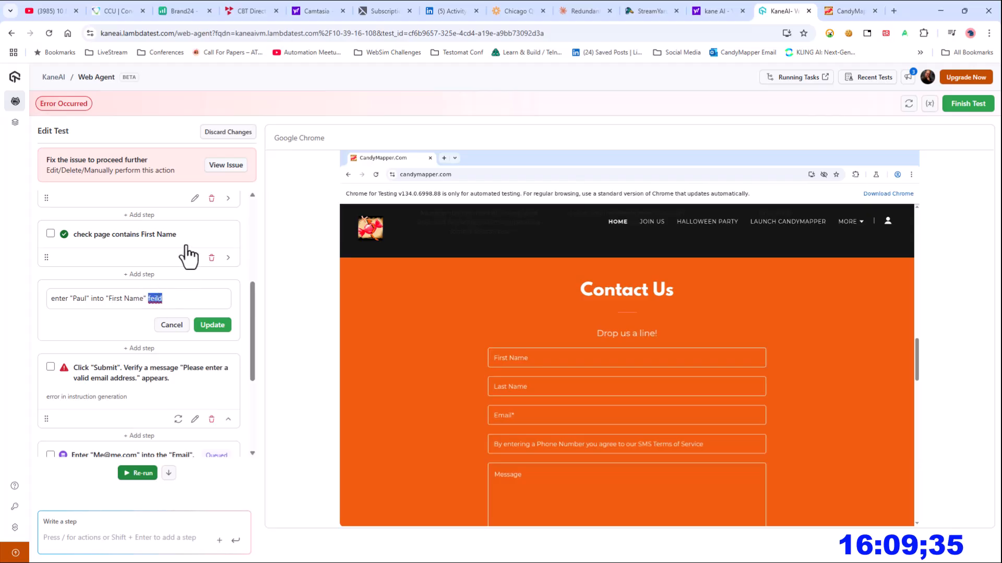
{"action": "type", "text": "field"}
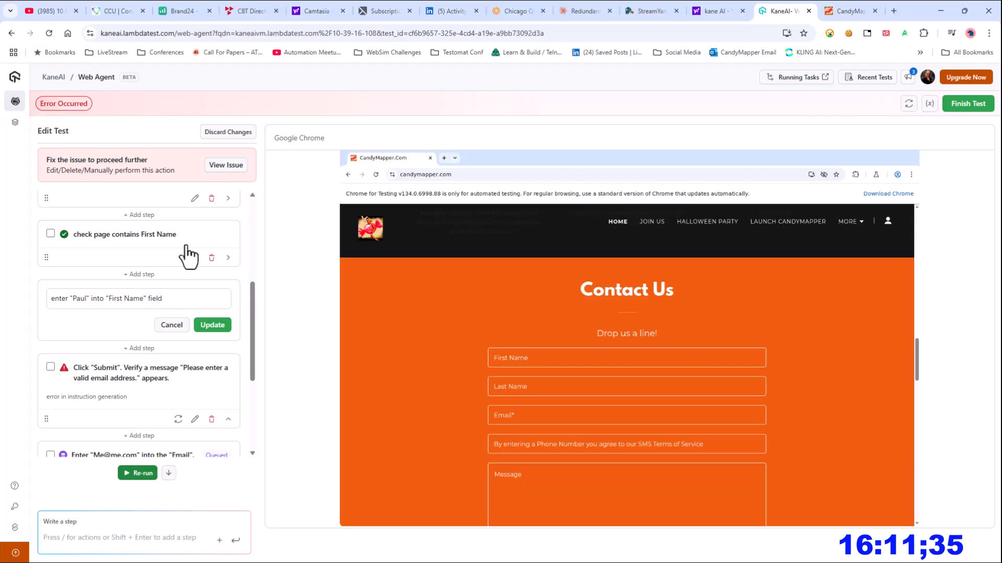
{"action": "left_click", "coordinate": [219, 334]}
Step: Check the step order around the new First Name entry step and re-run the test
{"action": "scroll", "coordinate": [123, 313], "scroll_direction": "down", "scroll_amount": 2}
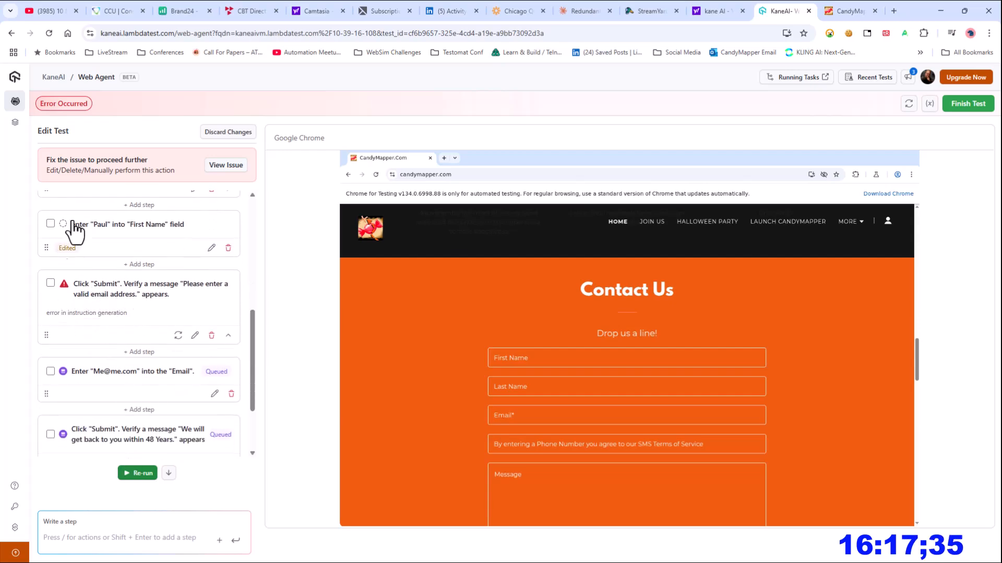
{"action": "scroll", "coordinate": [102, 375], "scroll_direction": "up", "scroll_amount": 4}
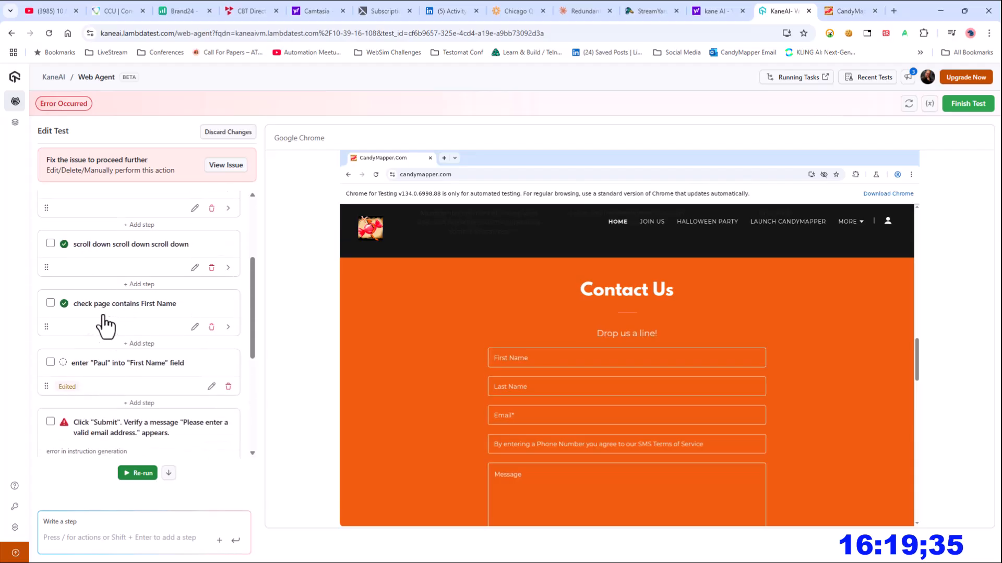
{"action": "scroll", "coordinate": [123, 415], "scroll_direction": "down", "scroll_amount": 3}
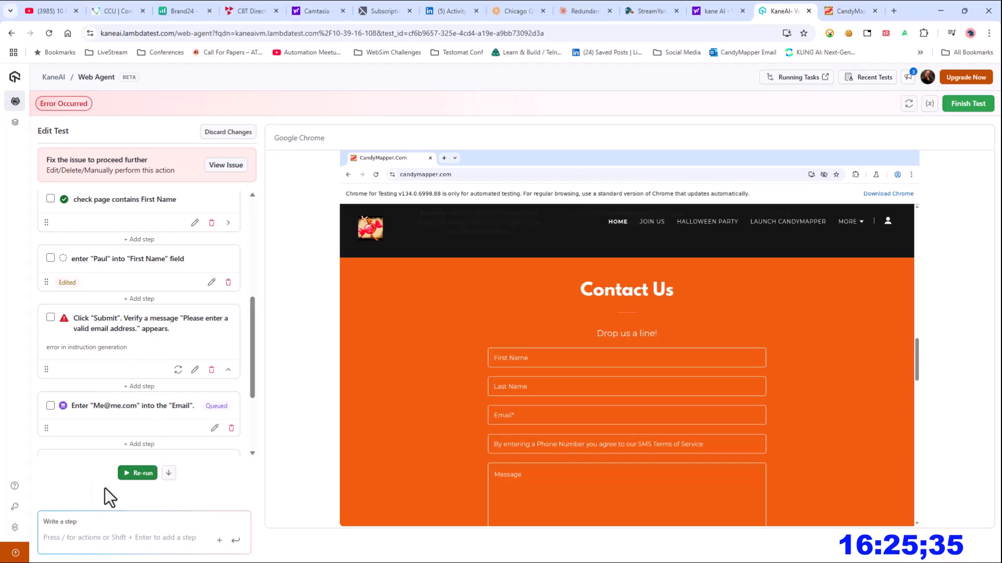
{"action": "left_click", "coordinate": [135, 475]}
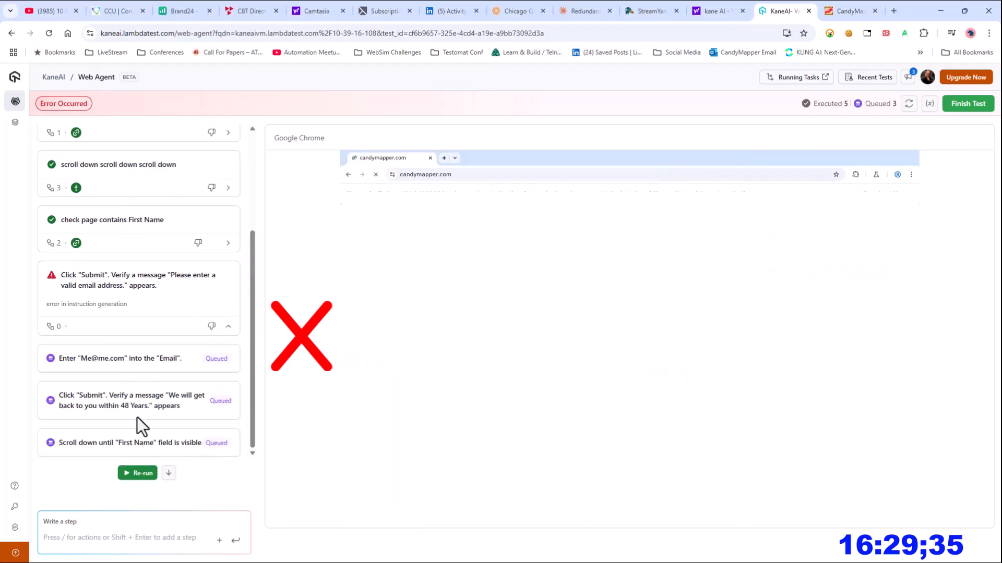
{"action": "left_click", "coordinate": [138, 473]}
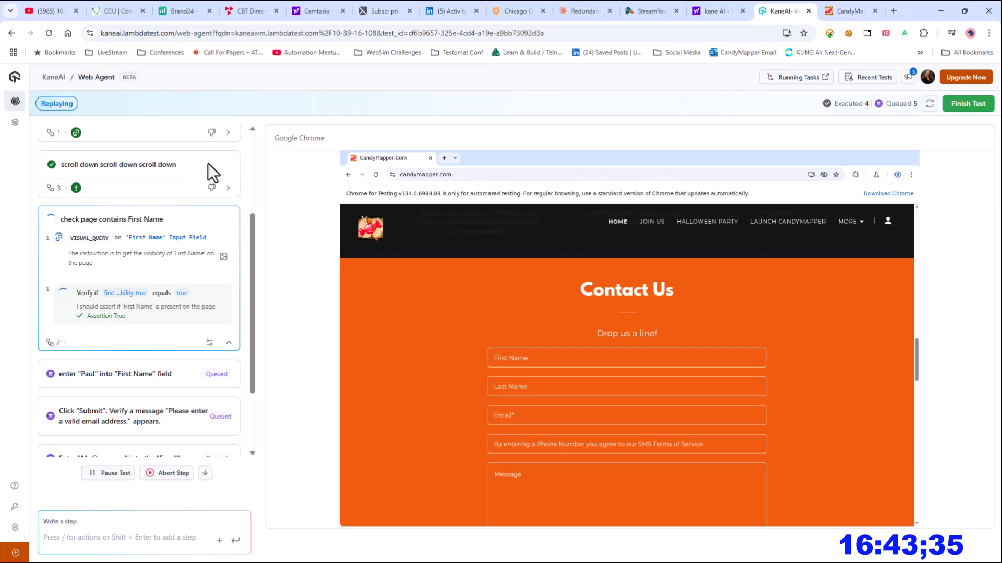
Step: Expand the replayed scroll and "check page contains First Name" steps and follow the run through the email validation step
{"action": "left_click", "coordinate": [228, 188]}
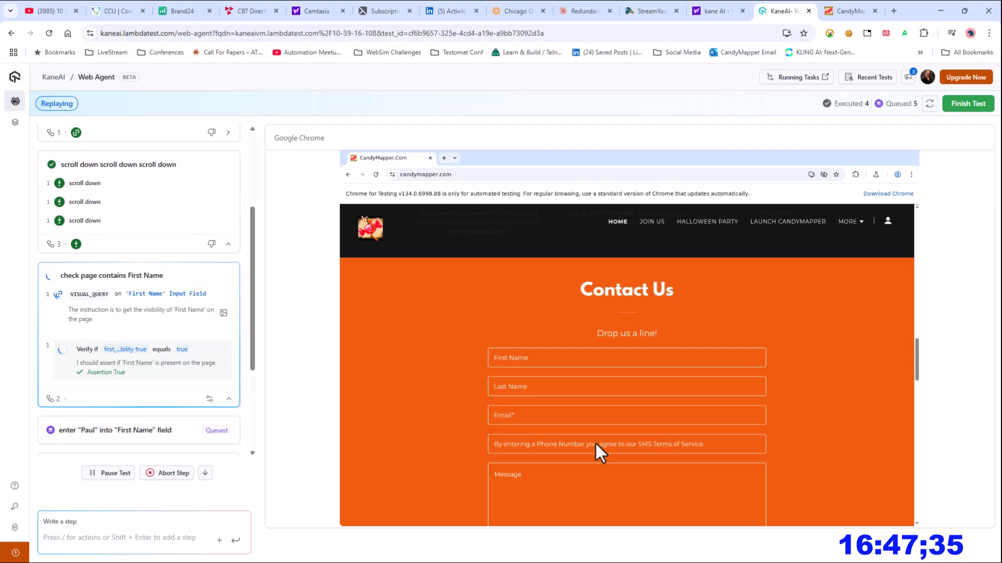
{"action": "scroll", "coordinate": [98, 331], "scroll_direction": "down", "scroll_amount": 3}
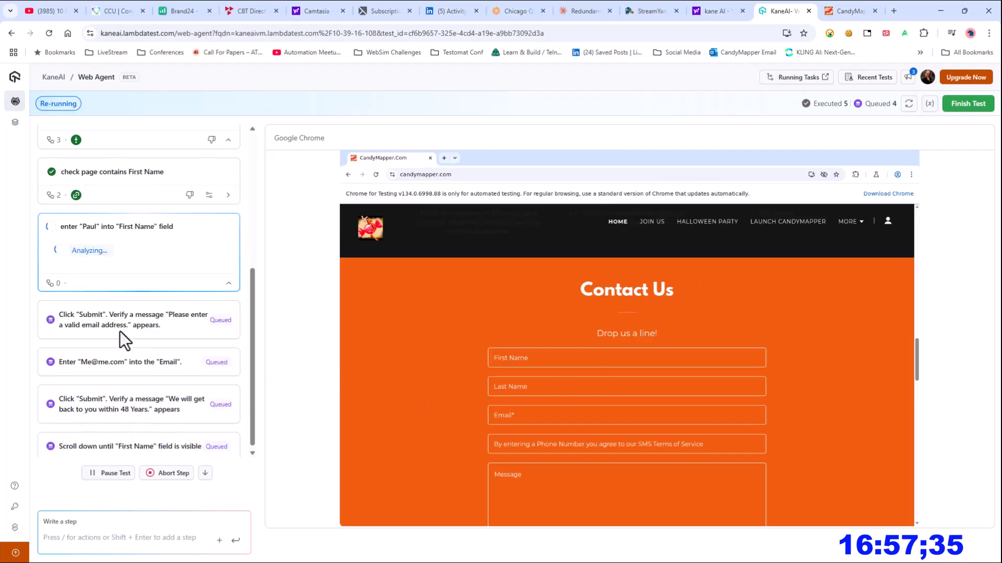
{"action": "left_click", "coordinate": [227, 195]}
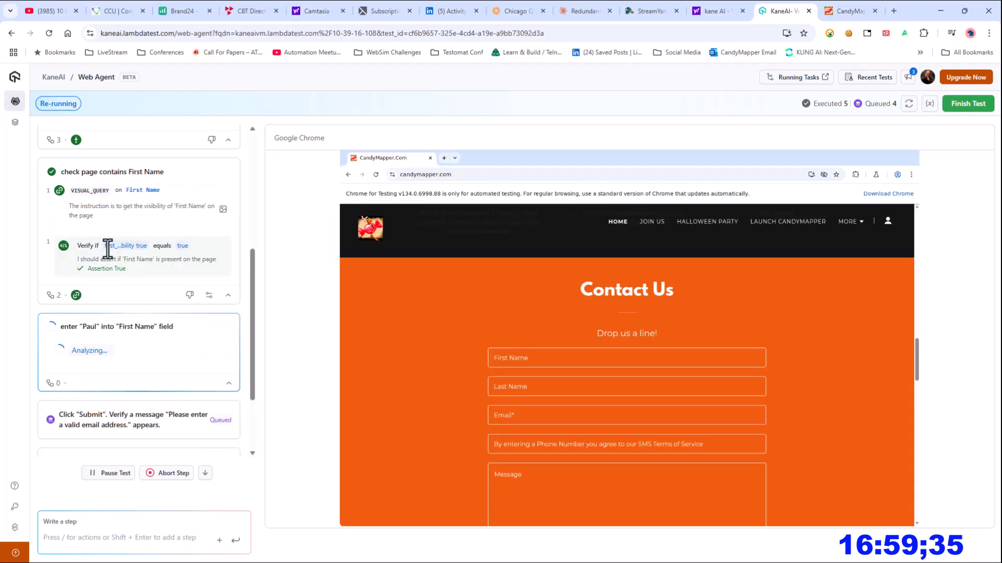
{"action": "left_click_drag", "start_coordinate": [117, 245], "coordinate": [127, 245]}
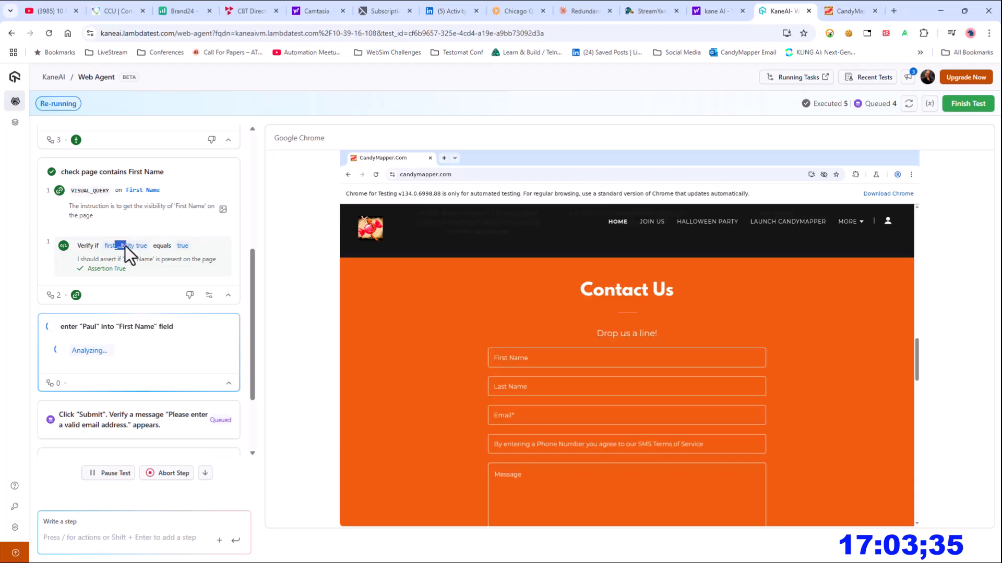
{"action": "scroll", "coordinate": [121, 313], "scroll_direction": "down", "scroll_amount": 2}
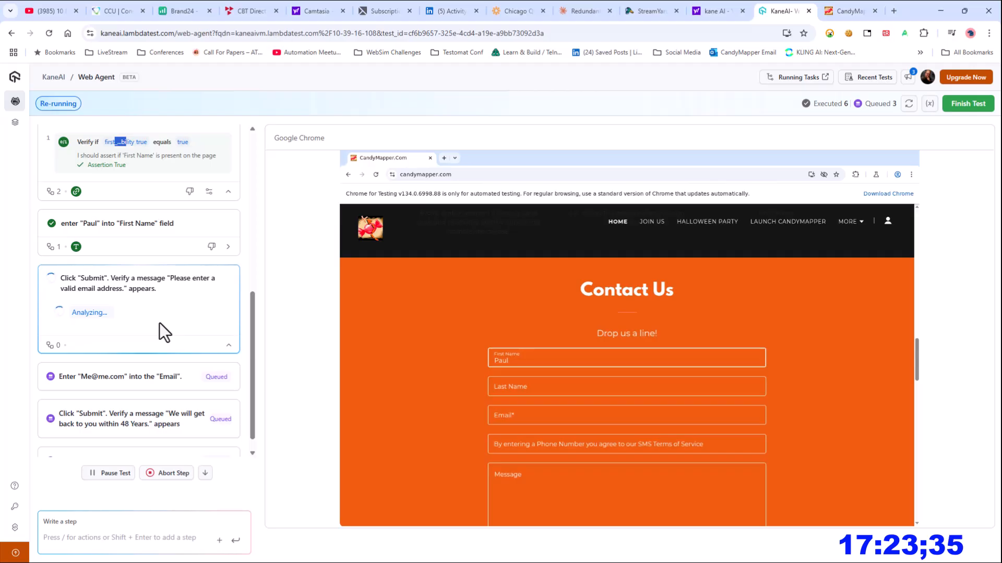
{"action": "scroll", "coordinate": [157, 323], "scroll_direction": "down", "scroll_amount": 1}
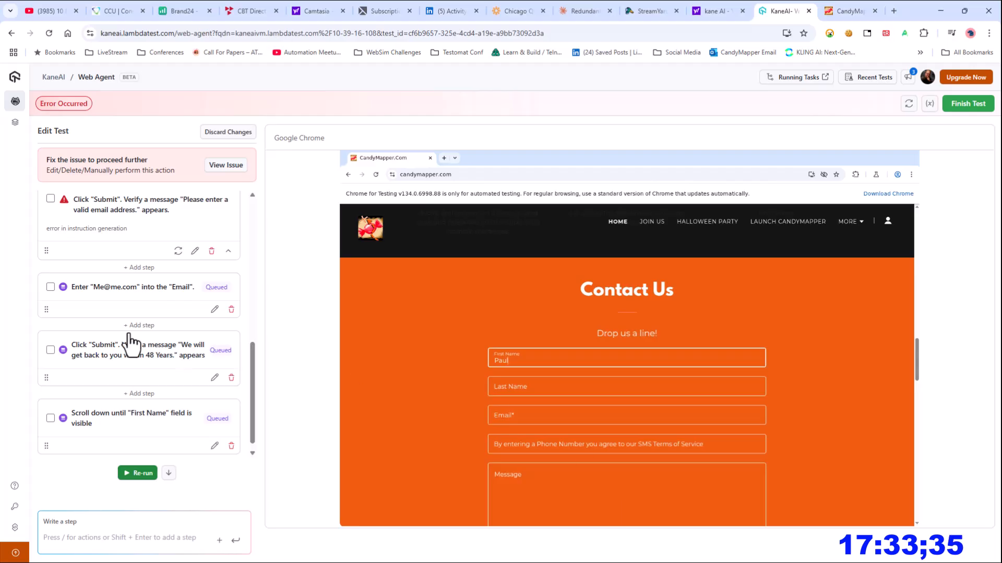
Step: Review the issue details of the failed "Click "Submit"" step that verifies the email validation message
{"action": "scroll", "coordinate": [127, 346], "scroll_direction": "up", "scroll_amount": 3}
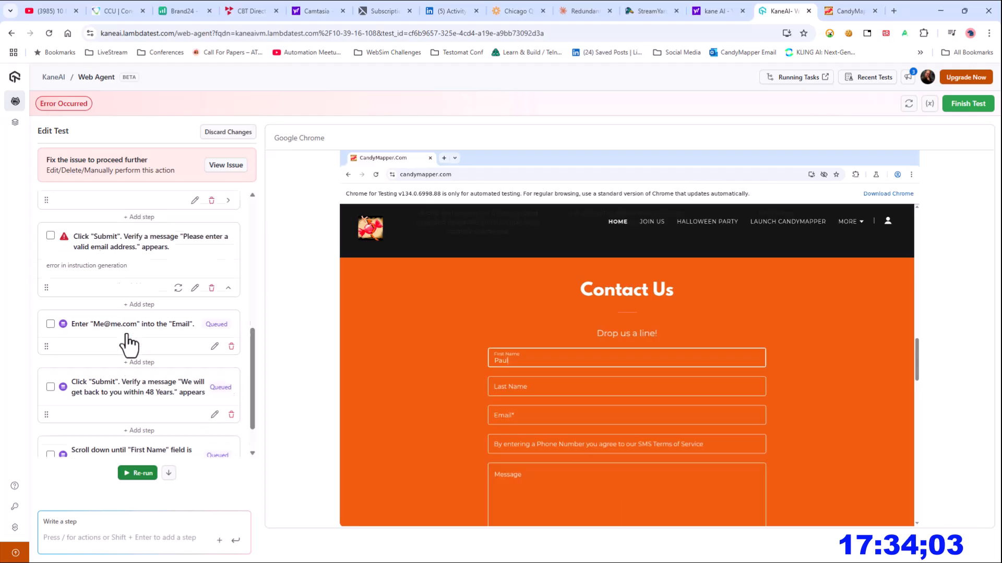
{"action": "left_click", "coordinate": [224, 166]}
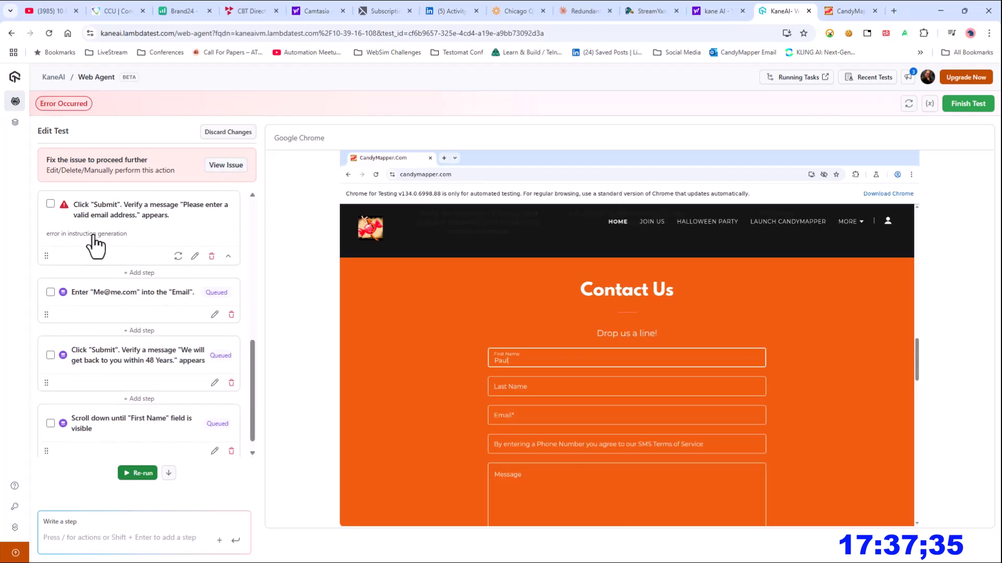
{"action": "left_click_drag", "start_coordinate": [130, 237], "coordinate": [36, 236]}
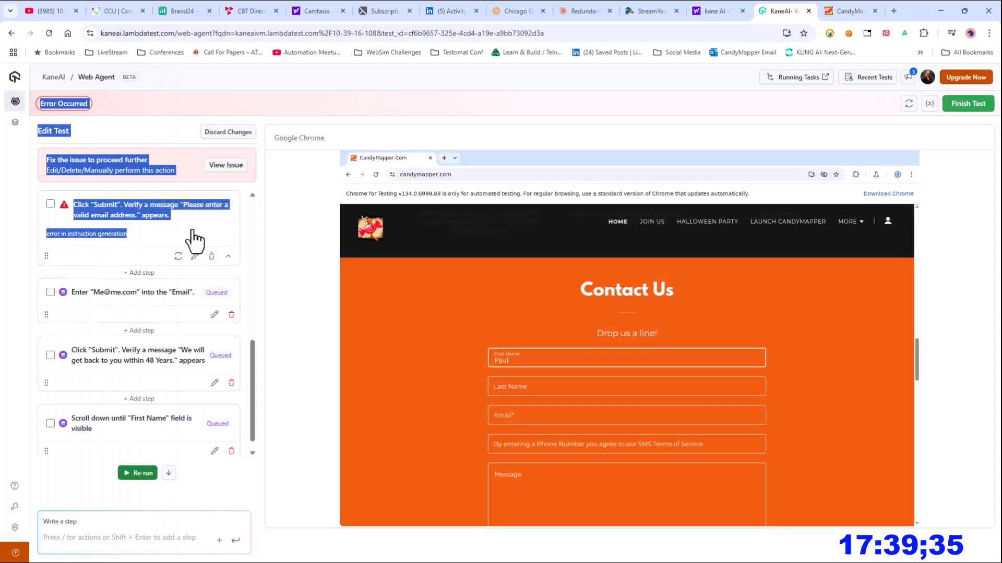
{"action": "left_click", "coordinate": [188, 238]}
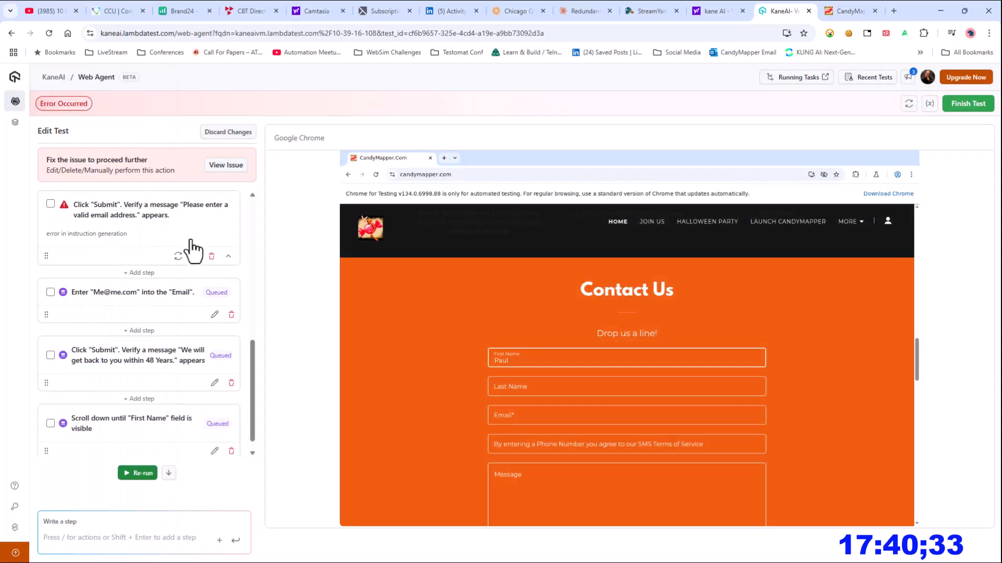
{"action": "left_click", "coordinate": [226, 259]}
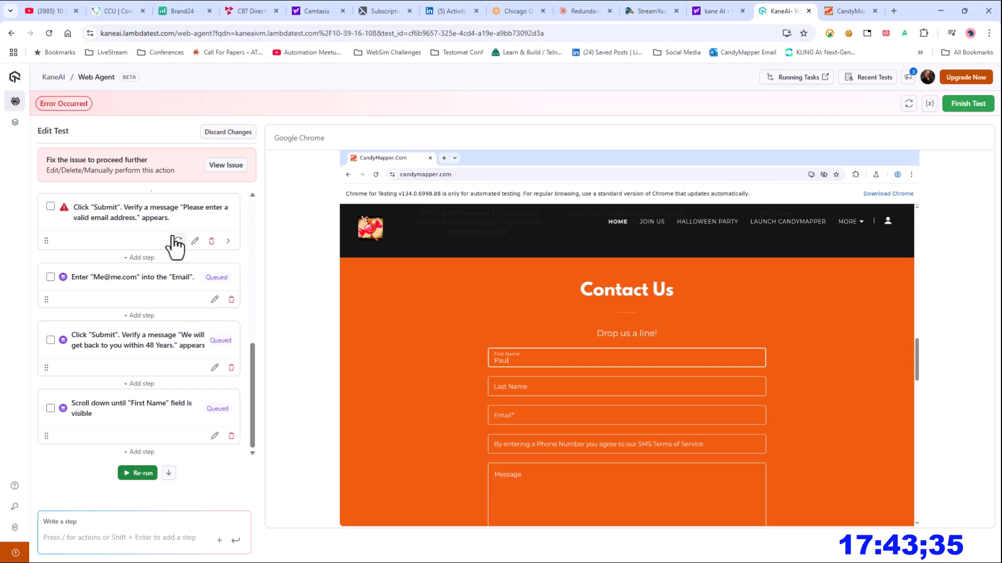
{"action": "left_click", "coordinate": [228, 242]}
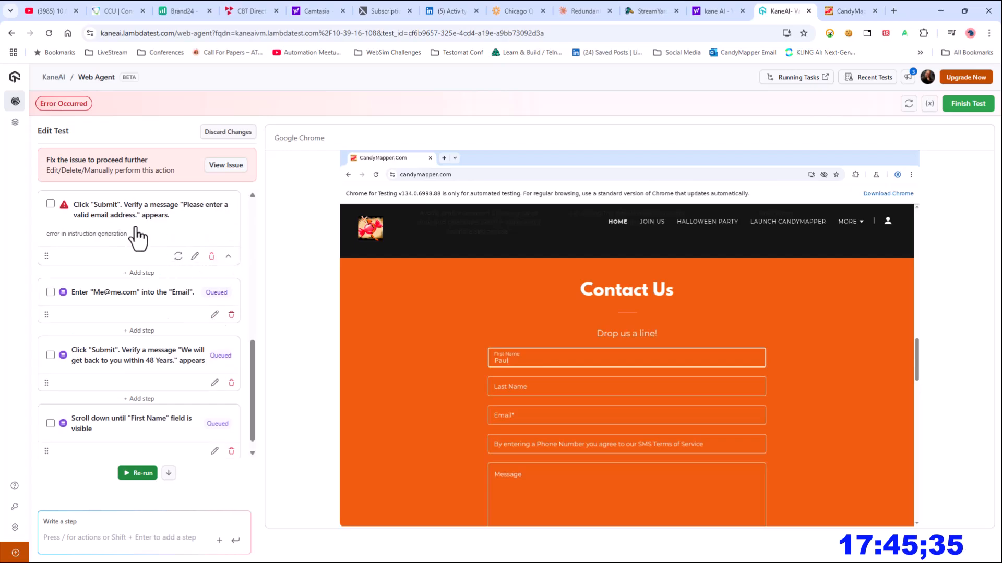
Step: Add a "Scroll down." line before the "Click "Submit"" email validation instruction, update the step and re-run the test
{"action": "scroll", "coordinate": [137, 240], "scroll_direction": "up", "scroll_amount": 2}
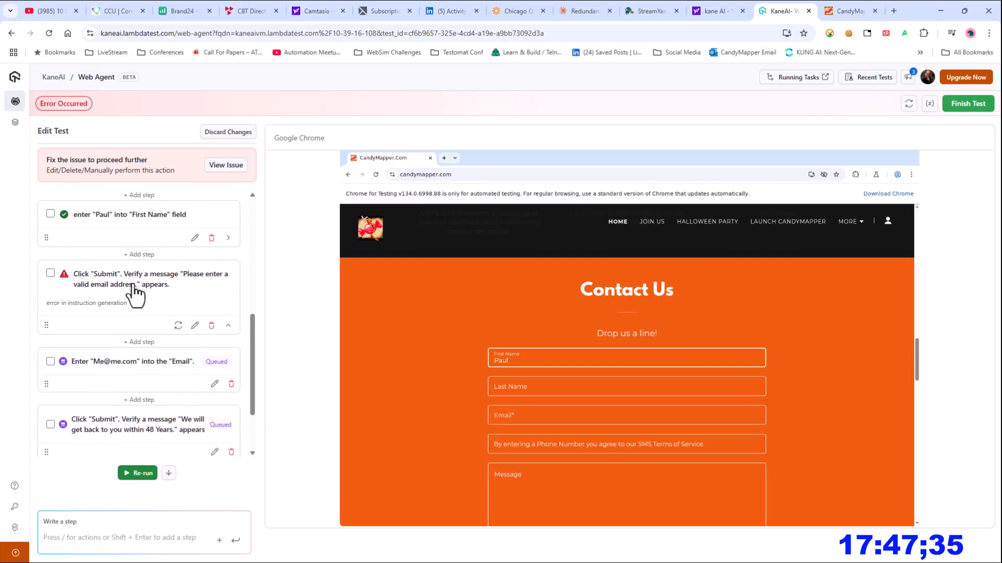
{"action": "left_click", "coordinate": [194, 326]}
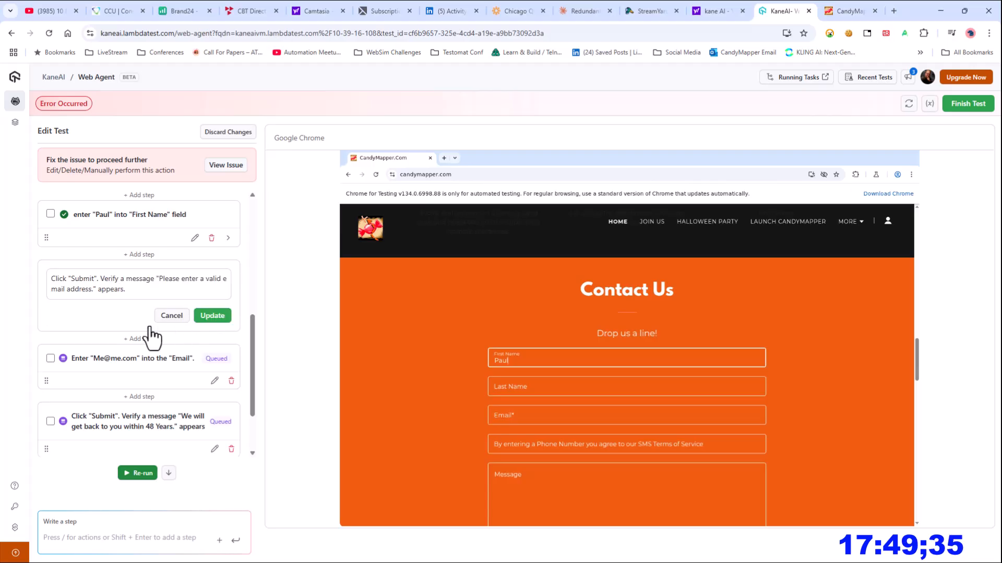
{"action": "left_click", "coordinate": [57, 281]}
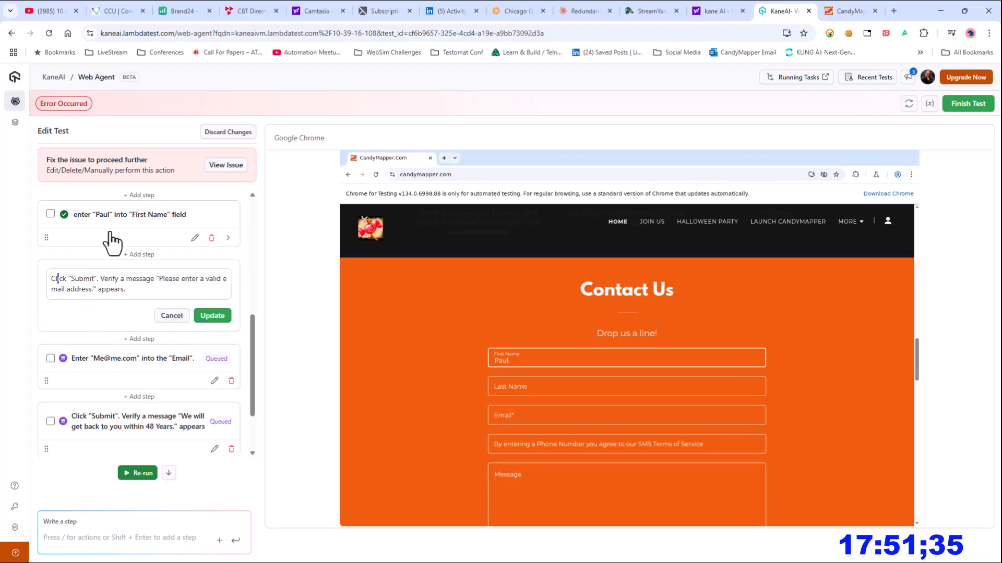
{"action": "key", "text": "Return"}
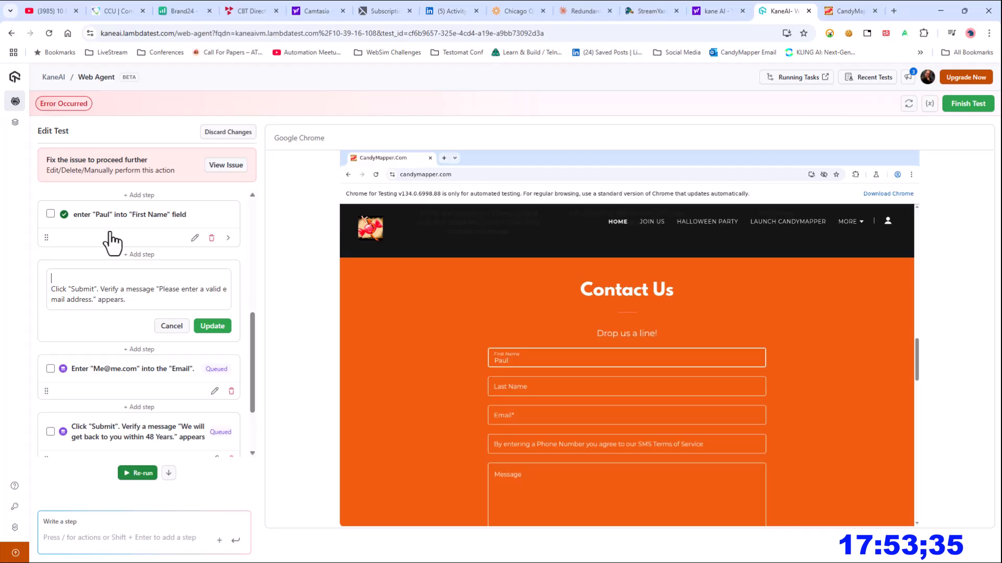
{"action": "type", "text": "Scroll down."}
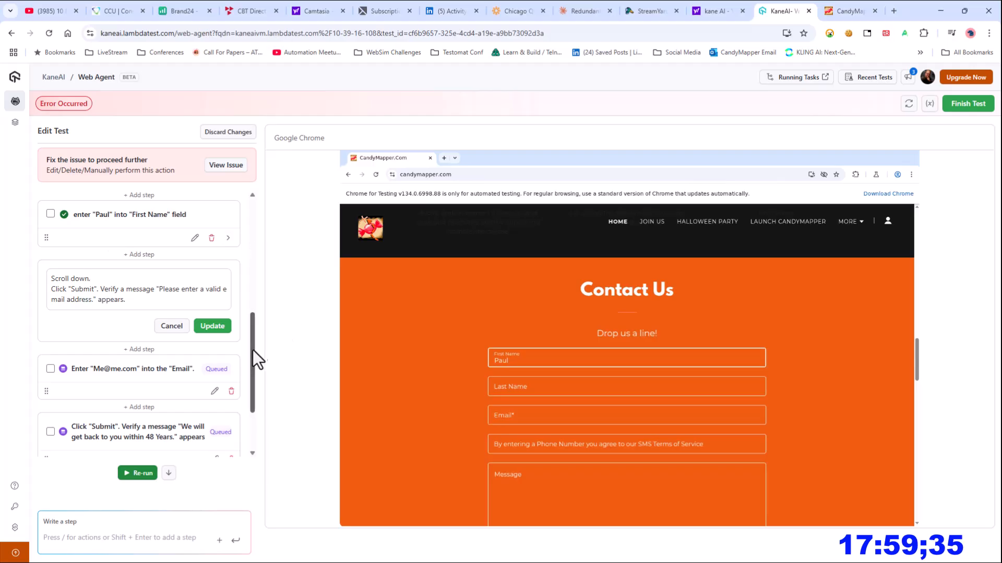
{"action": "left_click", "coordinate": [214, 326]}
{"action": "left_click", "coordinate": [139, 473]}
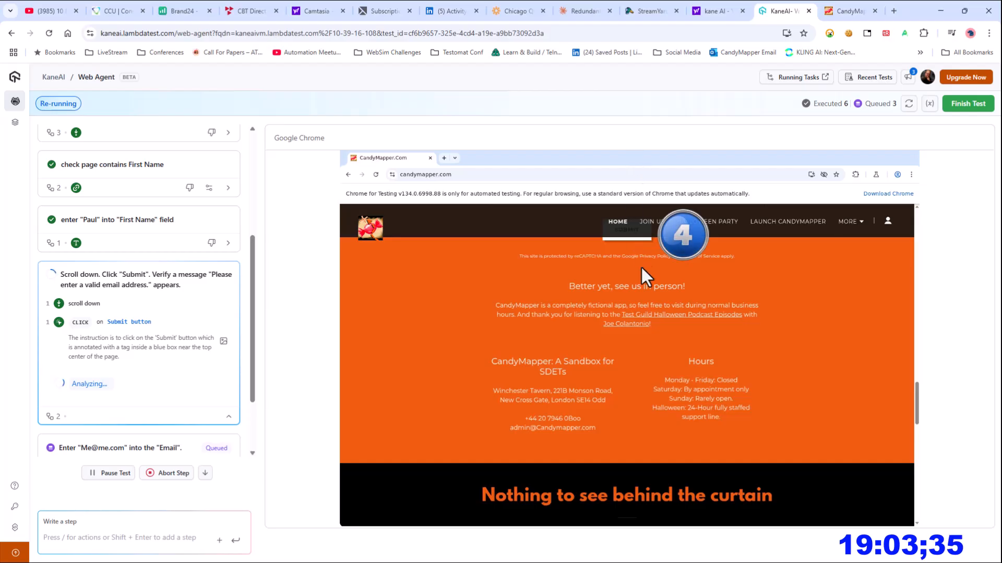
Step: Switch to the CandyMapper site, submit the empty Contact Us form and check where its email validation message sits relative to Submit
{"action": "left_click", "coordinate": [850, 11]}
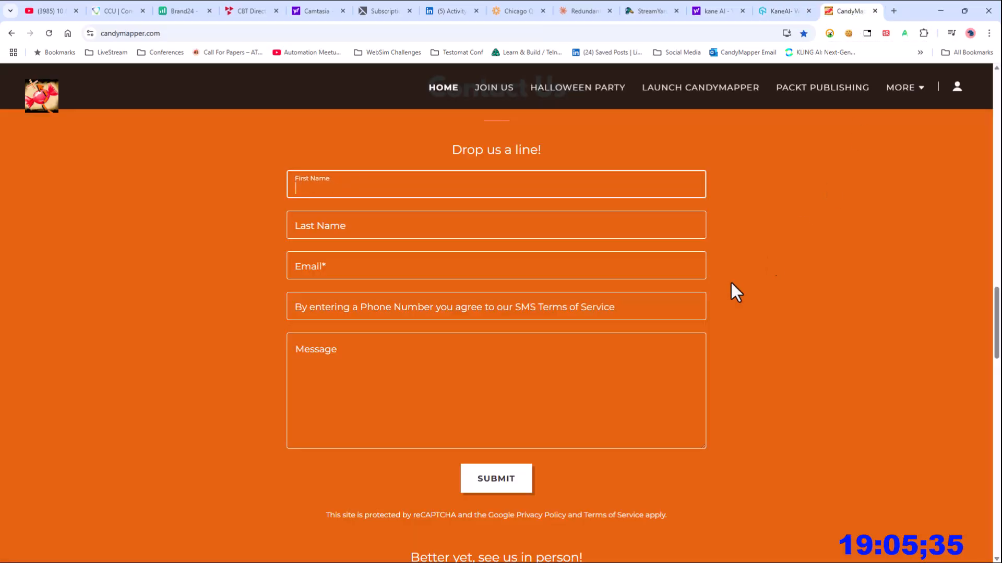
{"action": "left_click", "coordinate": [506, 488]}
{"action": "left_click_drag", "start_coordinate": [461, 293], "coordinate": [295, 263]}
{"action": "scroll", "coordinate": [730, 392], "scroll_direction": "down", "scroll_amount": 6}
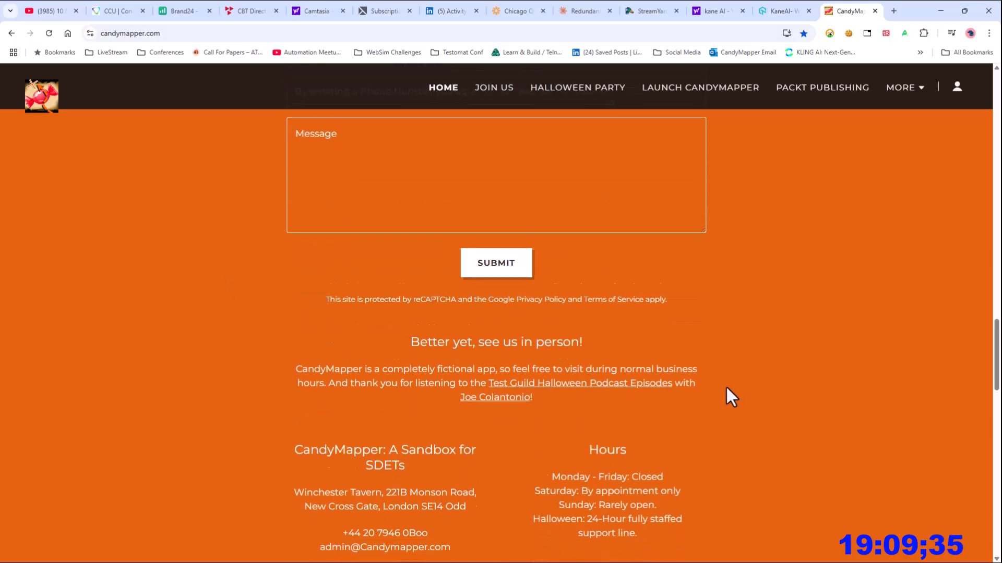
Step: Switch back to KaneAI and examine the sub-steps of the replayed "Scroll down. Click "Submit"" email validation step
{"action": "left_click", "coordinate": [783, 11]}
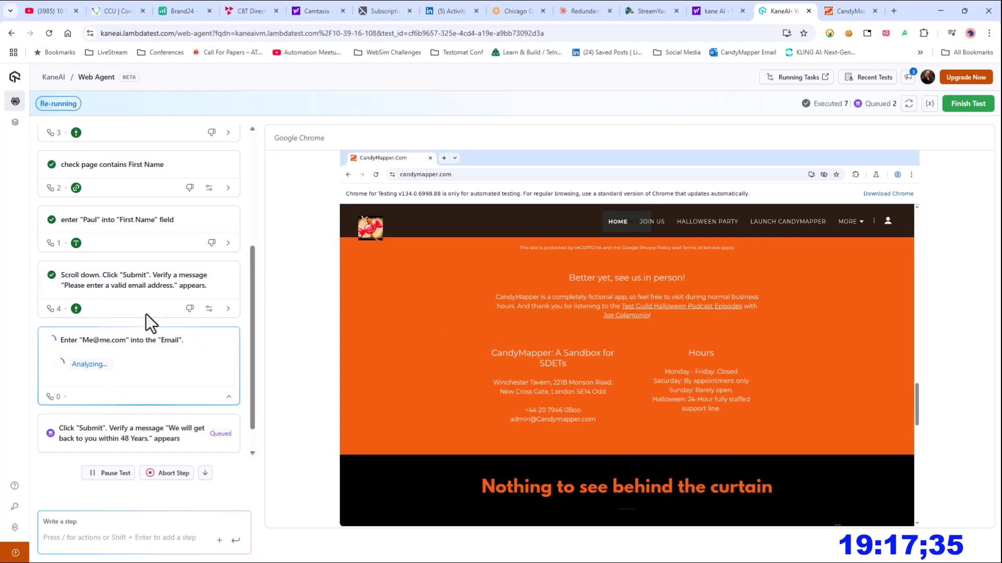
{"action": "left_click", "coordinate": [228, 309]}
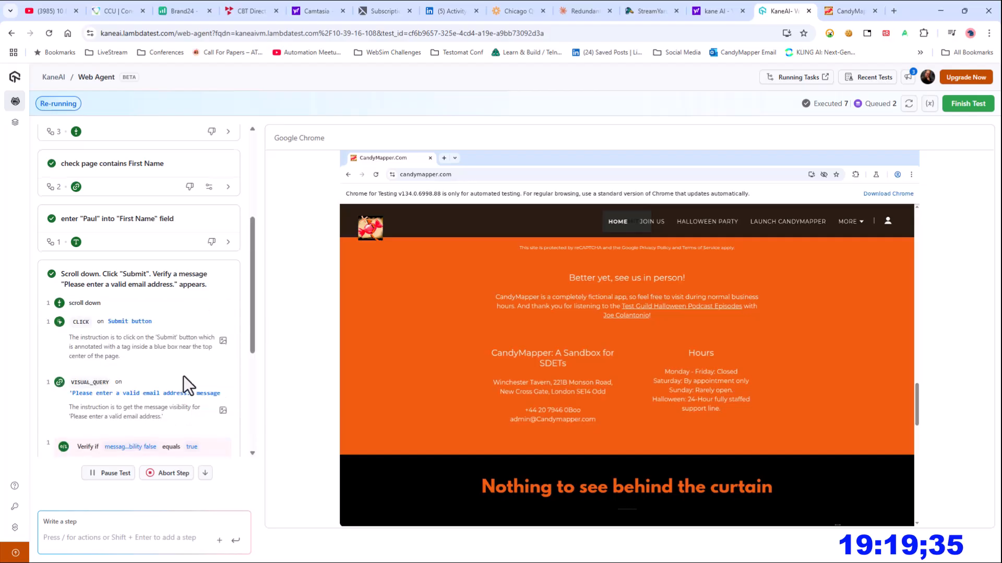
{"action": "left_click_drag", "start_coordinate": [134, 342], "coordinate": [80, 343]}
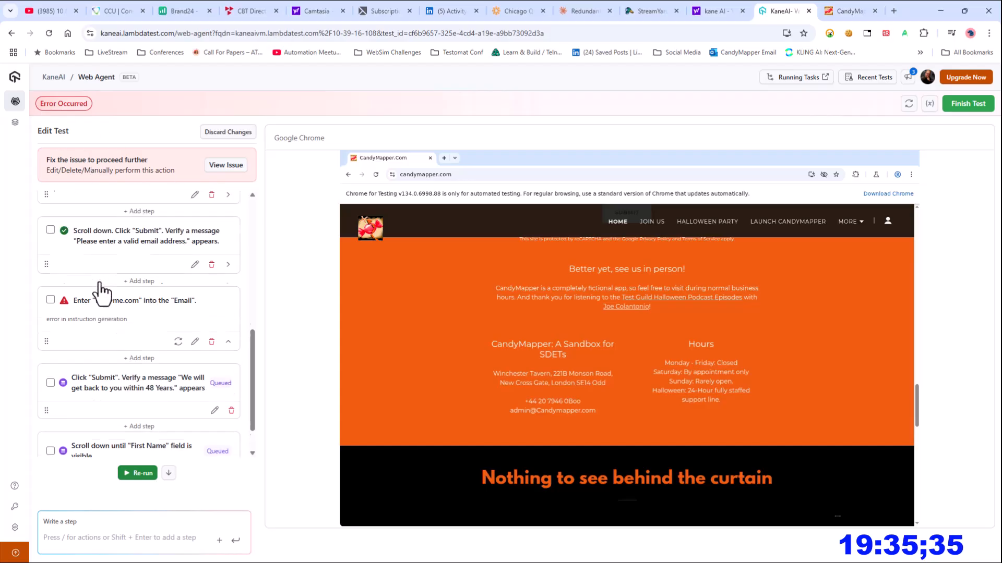
Step: Draft a "scroll up" instruction before the failed email entry step and re-run the test
{"action": "scroll", "coordinate": [101, 292], "scroll_direction": "up", "scroll_amount": 3}
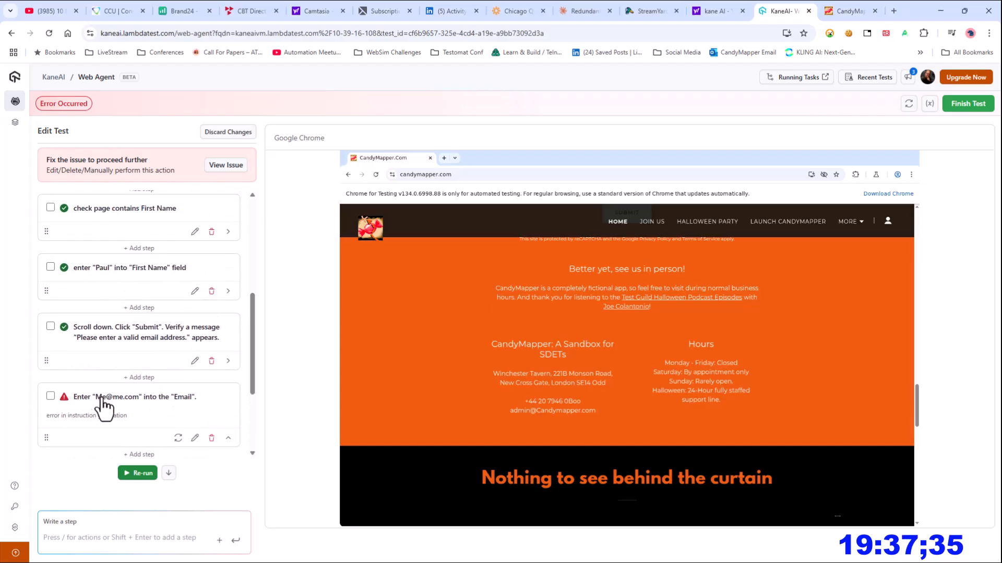
{"action": "left_click_drag", "start_coordinate": [102, 398], "coordinate": [133, 398]}
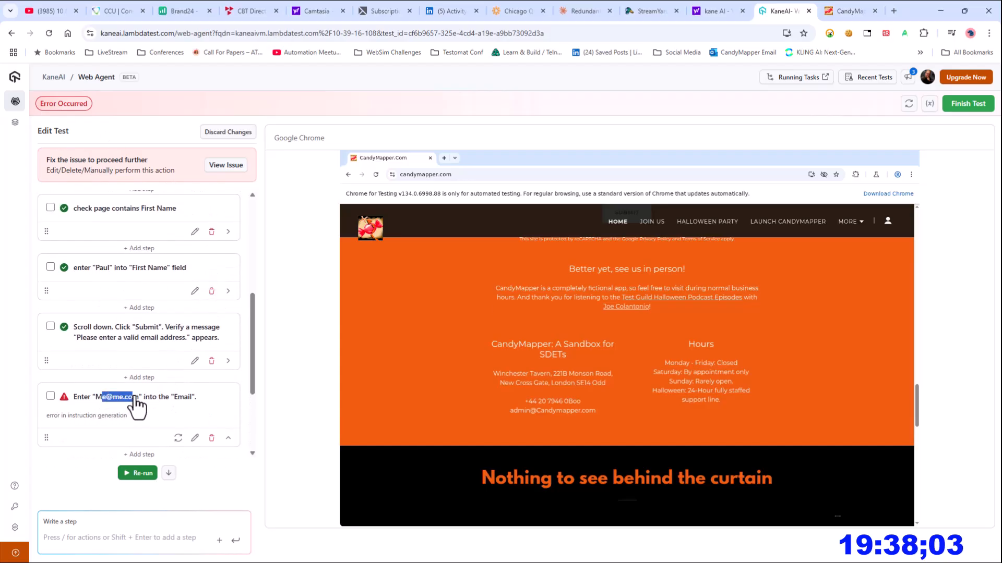
{"action": "left_click", "coordinate": [140, 377]}
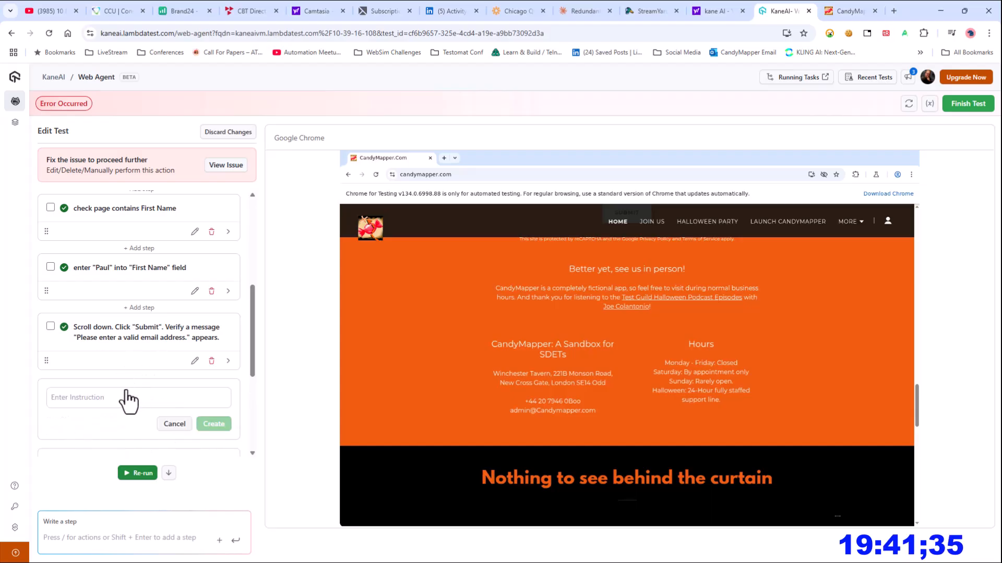
{"action": "type", "text": "scroll up"}
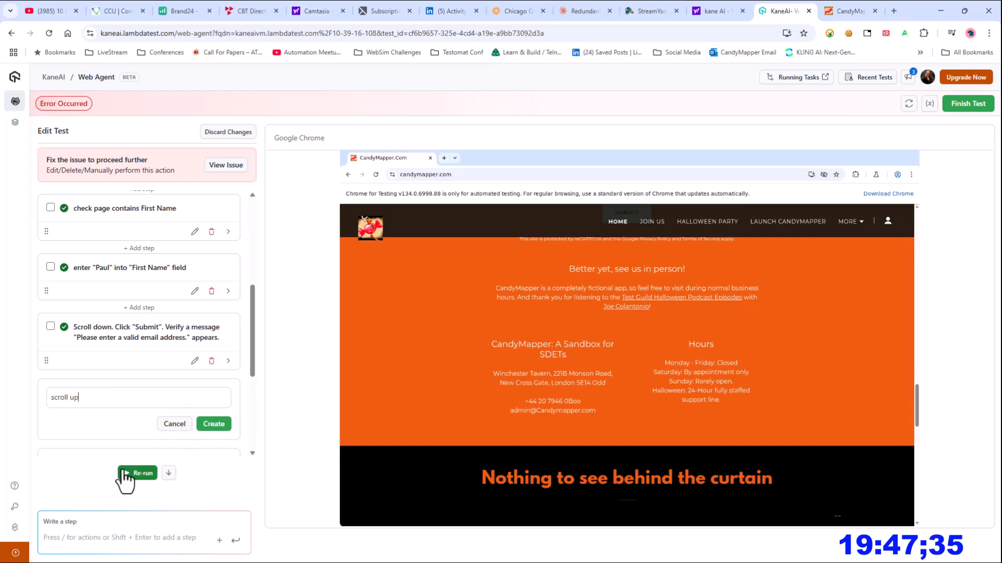
{"action": "scroll", "coordinate": [141, 391], "scroll_direction": "down", "scroll_amount": 4}
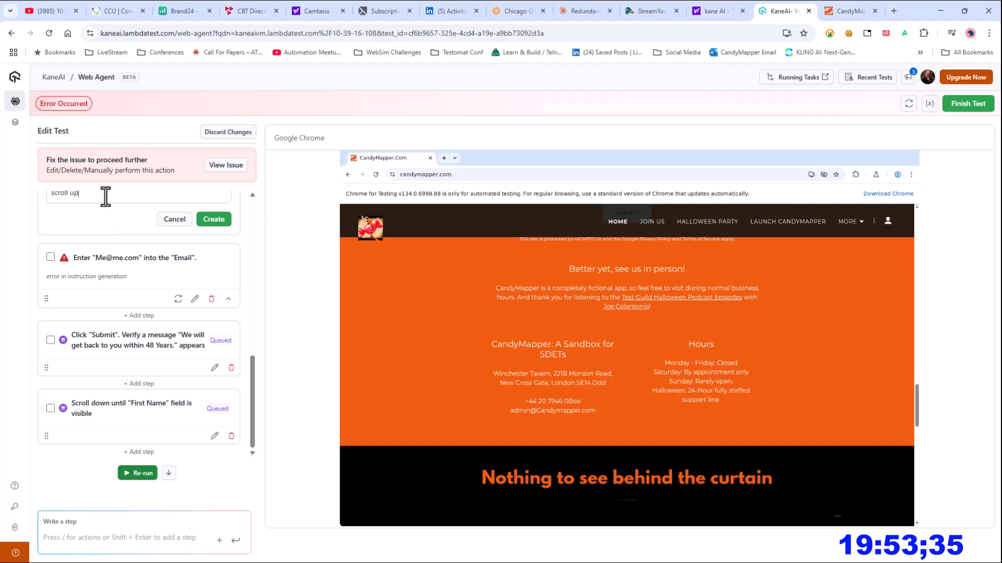
{"action": "left_click", "coordinate": [138, 473]}
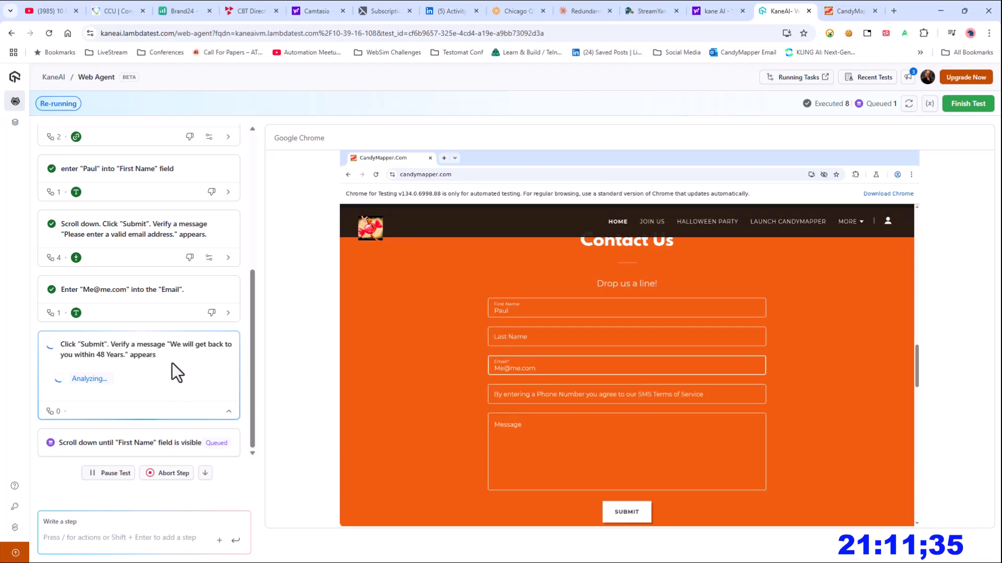
Step: Follow the re-run through the "Click "Submit"" step that verifies the message "We will get back to you within 48 Years."
{"action": "left_click_drag", "start_coordinate": [172, 364], "coordinate": [54, 337]}
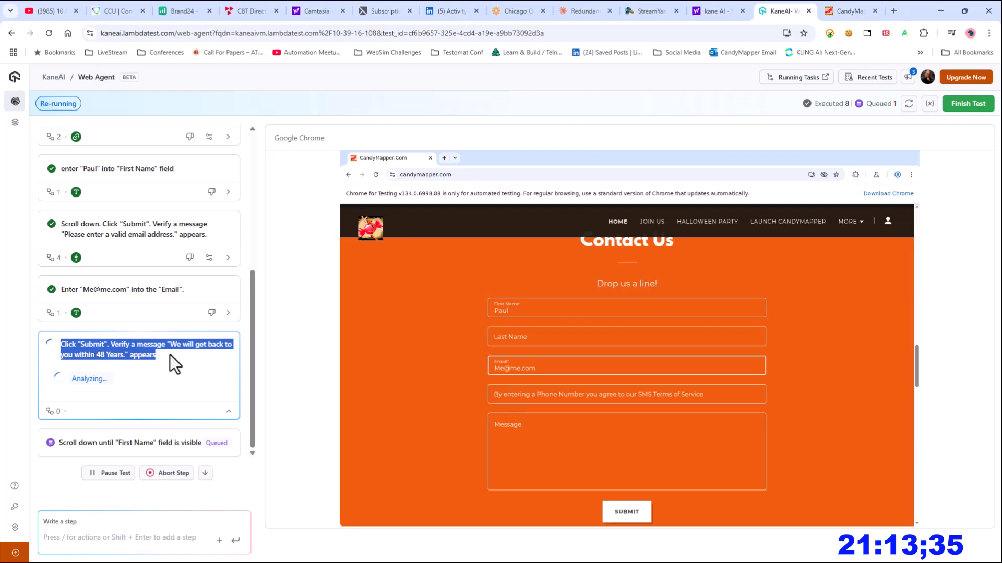
{"action": "left_click", "coordinate": [170, 355]}
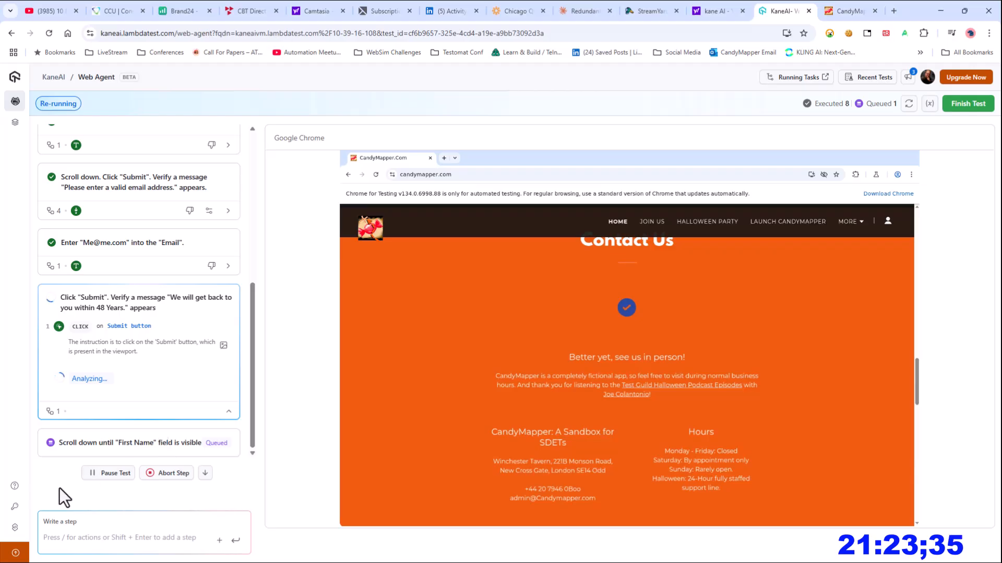
{"action": "mouse_move", "coordinate": [68, 352]}
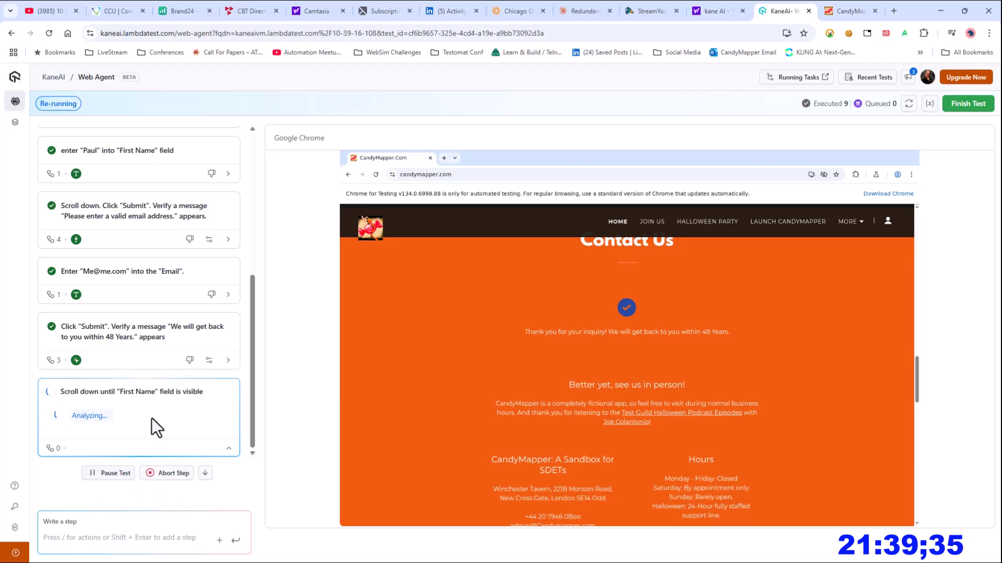
Step: Abort the final "Scroll down until "First Name" field is visible" step and delete it from the test
{"action": "left_click", "coordinate": [167, 476]}
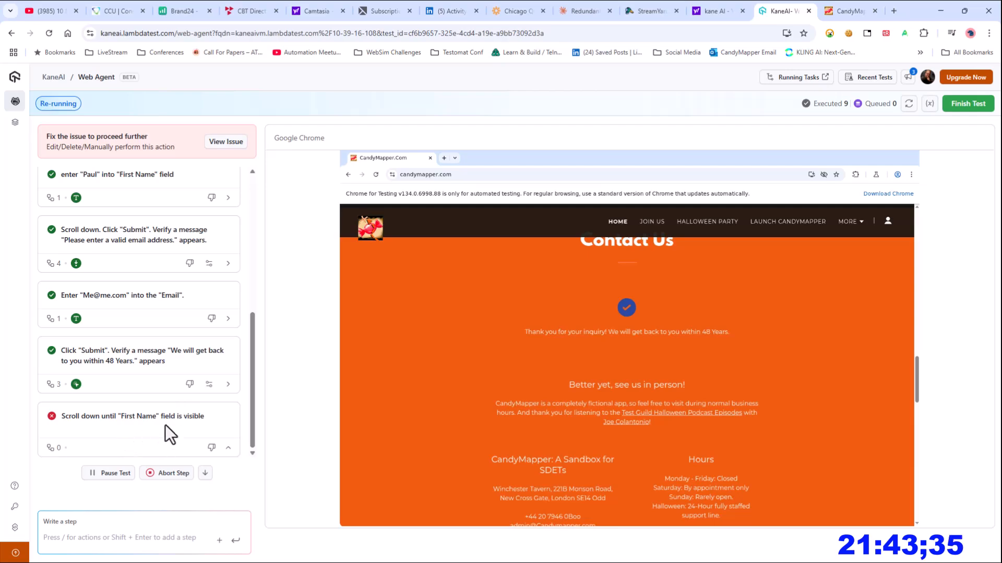
{"action": "left_click_drag", "start_coordinate": [200, 421], "coordinate": [49, 436]}
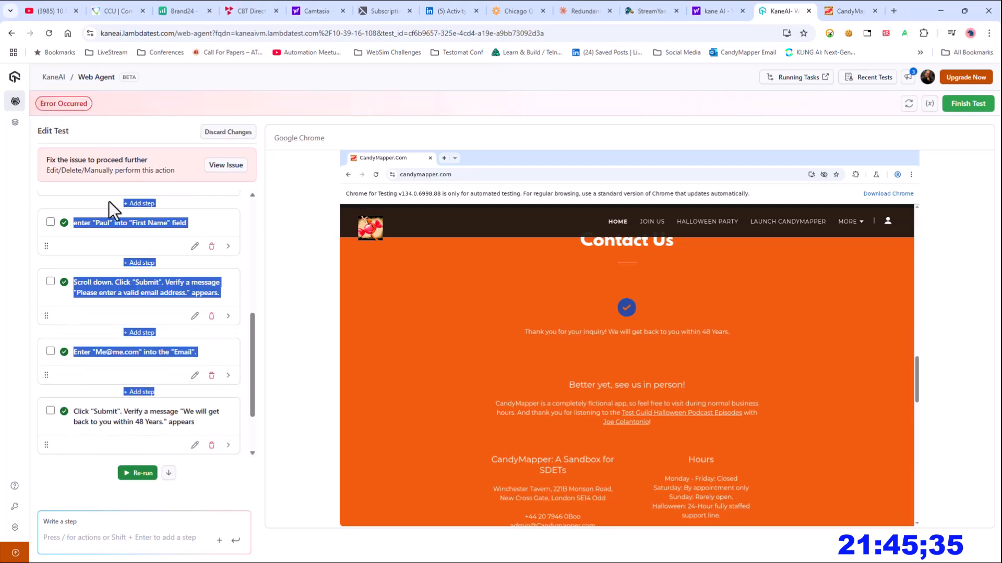
{"action": "scroll", "coordinate": [134, 339], "scroll_direction": "down", "scroll_amount": 3}
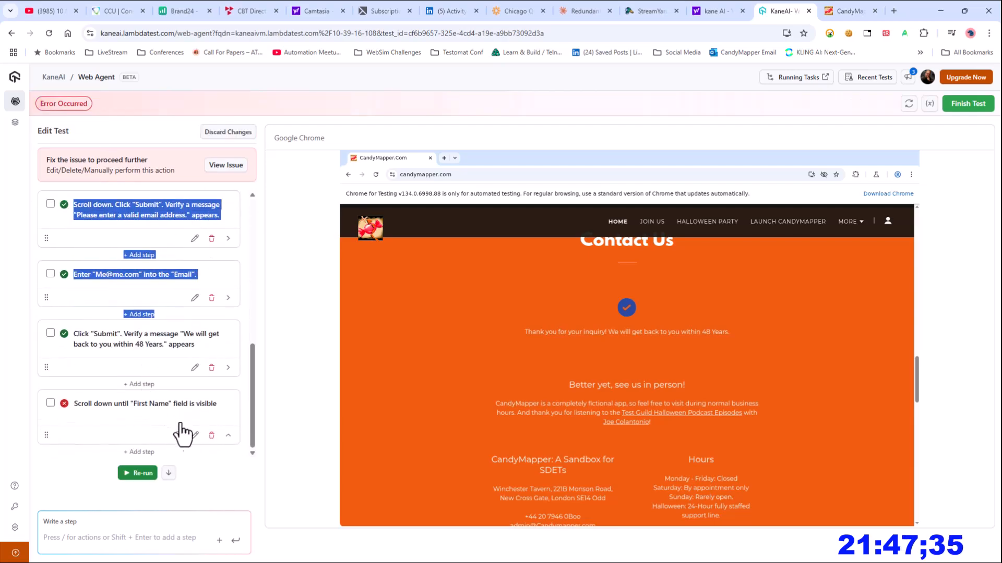
{"action": "left_click", "coordinate": [211, 435]}
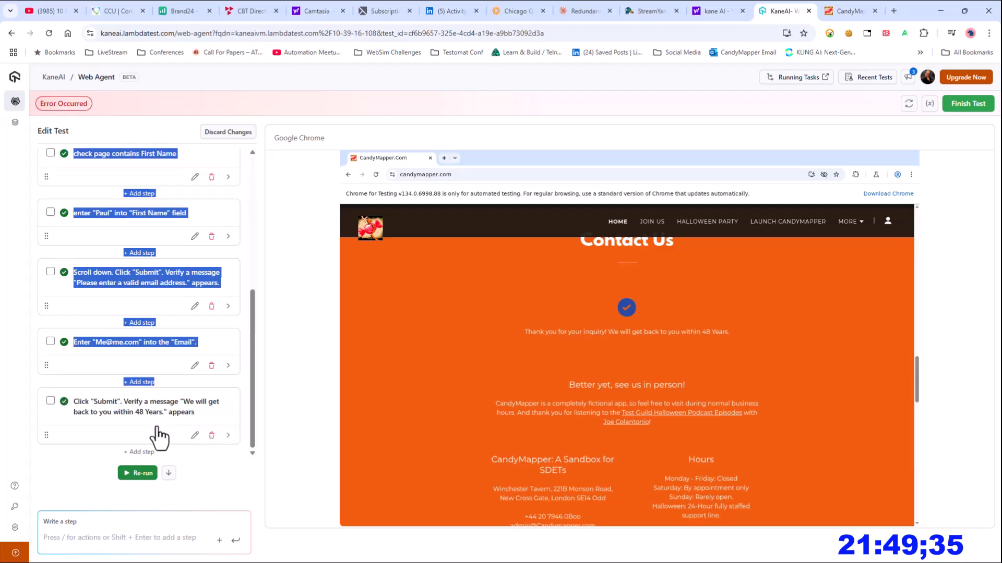
{"action": "scroll", "coordinate": [107, 365], "scroll_direction": "up", "scroll_amount": 5}
{"action": "scroll", "coordinate": [180, 339], "scroll_direction": "down", "scroll_amount": 1}
{"action": "scroll", "coordinate": [182, 374], "scroll_direction": "up", "scroll_amount": 1}
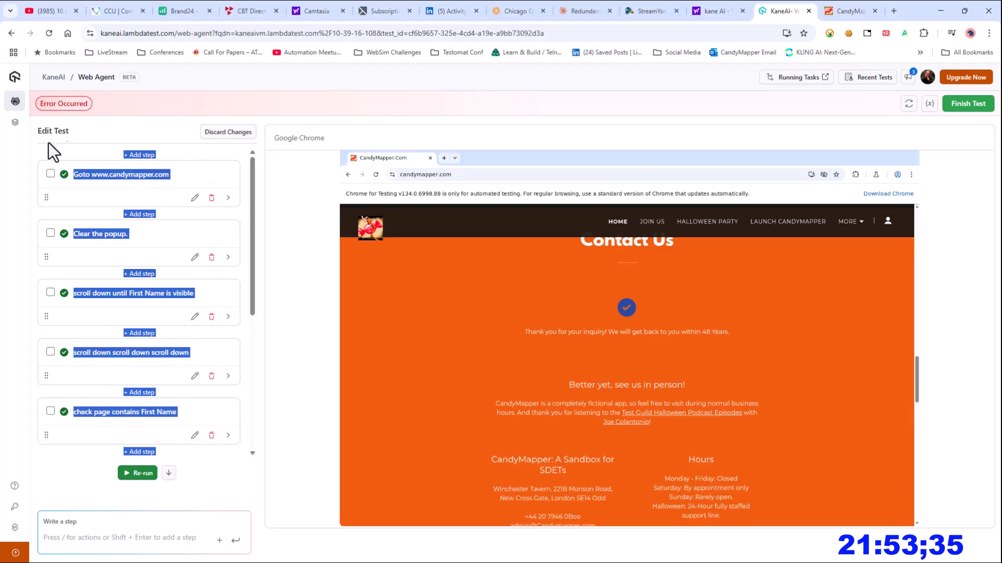
{"action": "left_click", "coordinate": [138, 472]}
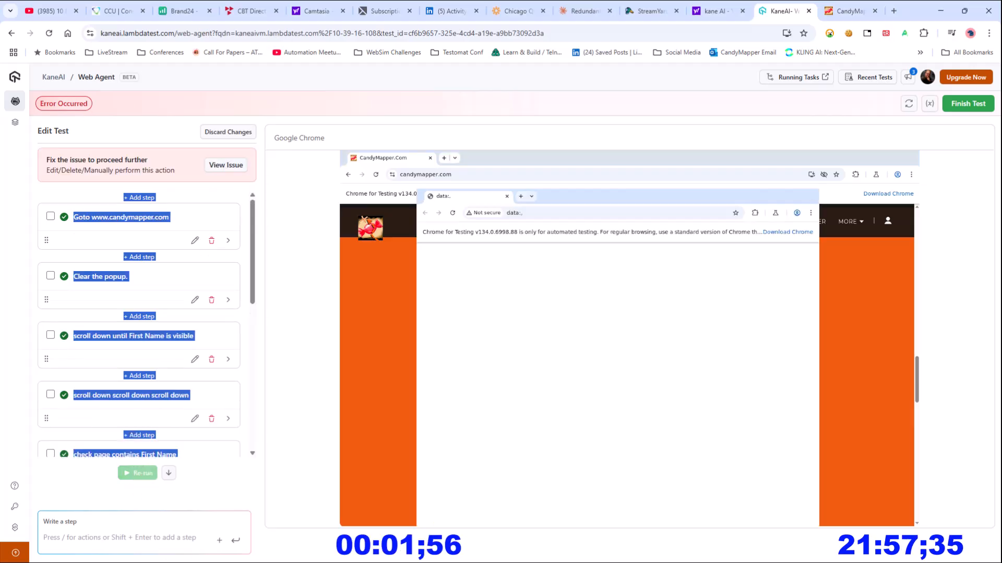